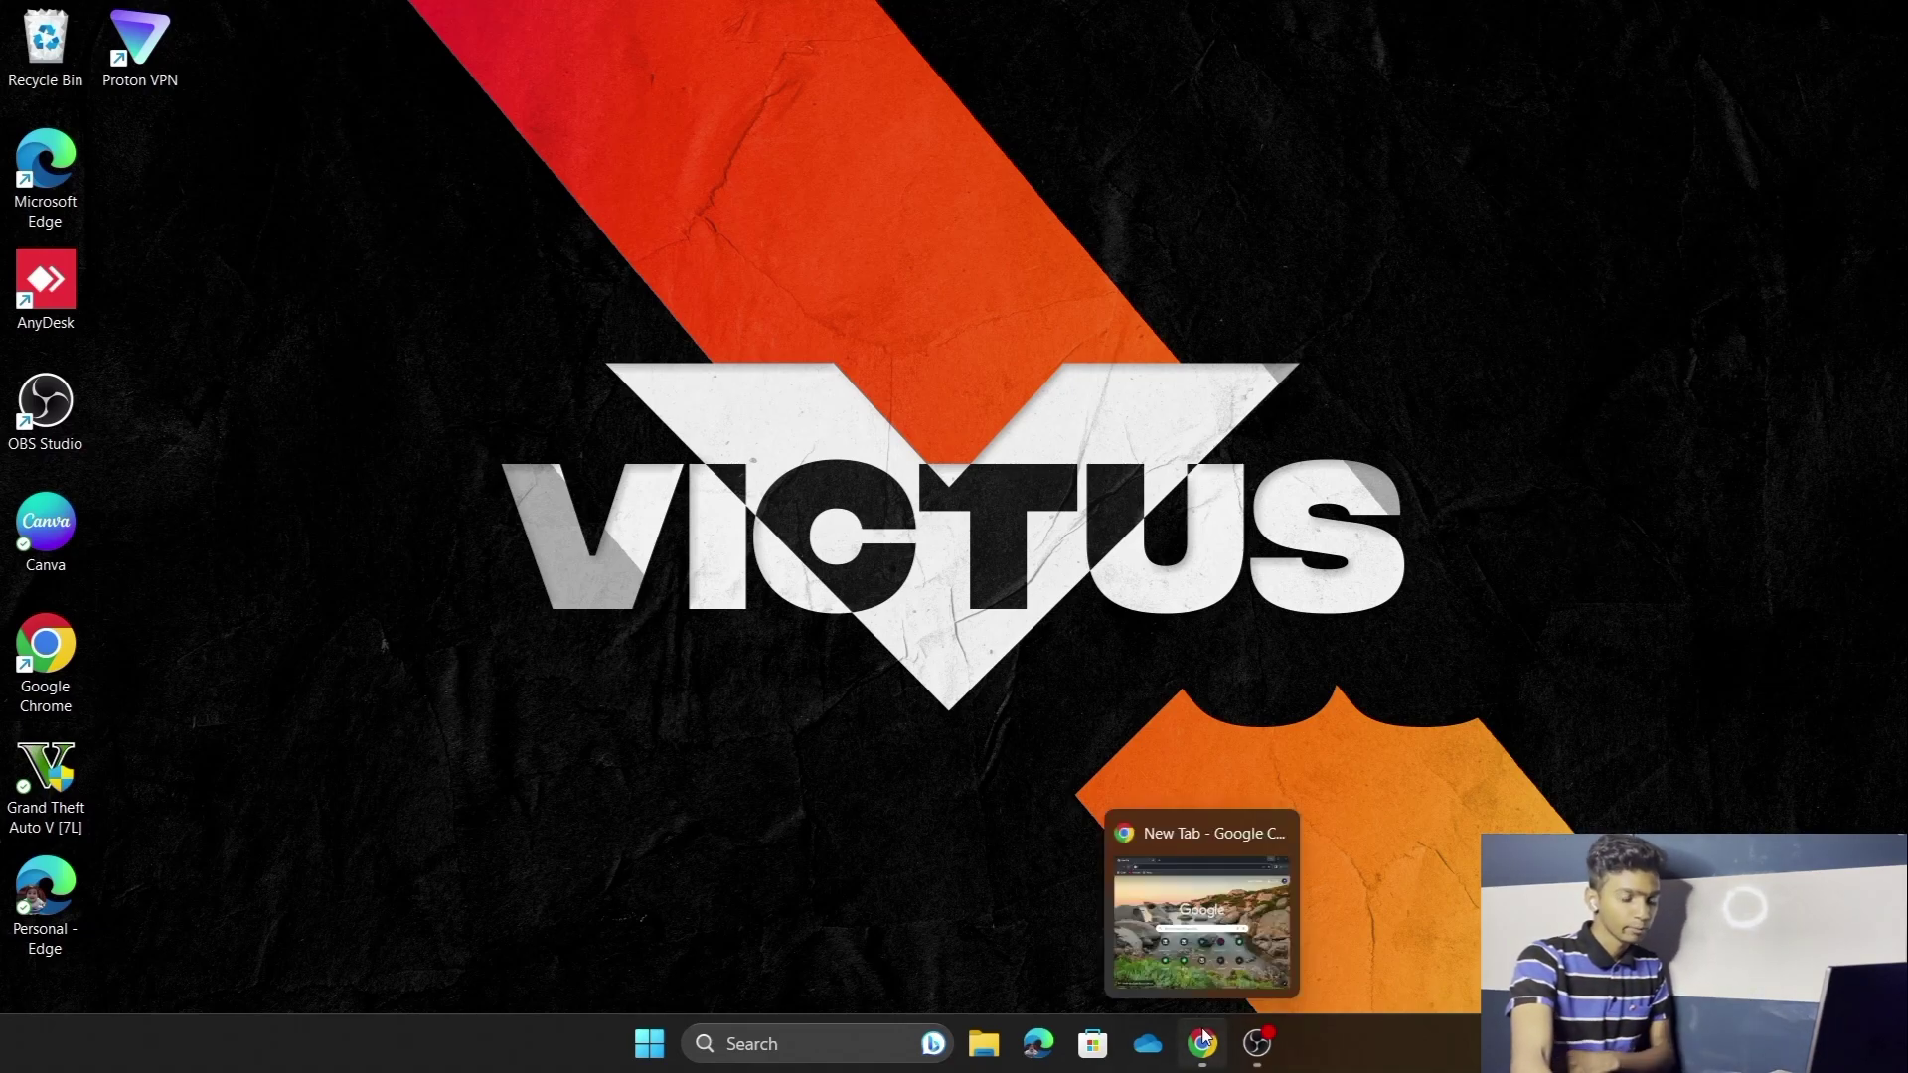
Step: Restore and maximize Chrome, search Google for 'openai chat gpt', and open the ChatGPT site
click(1199, 934)
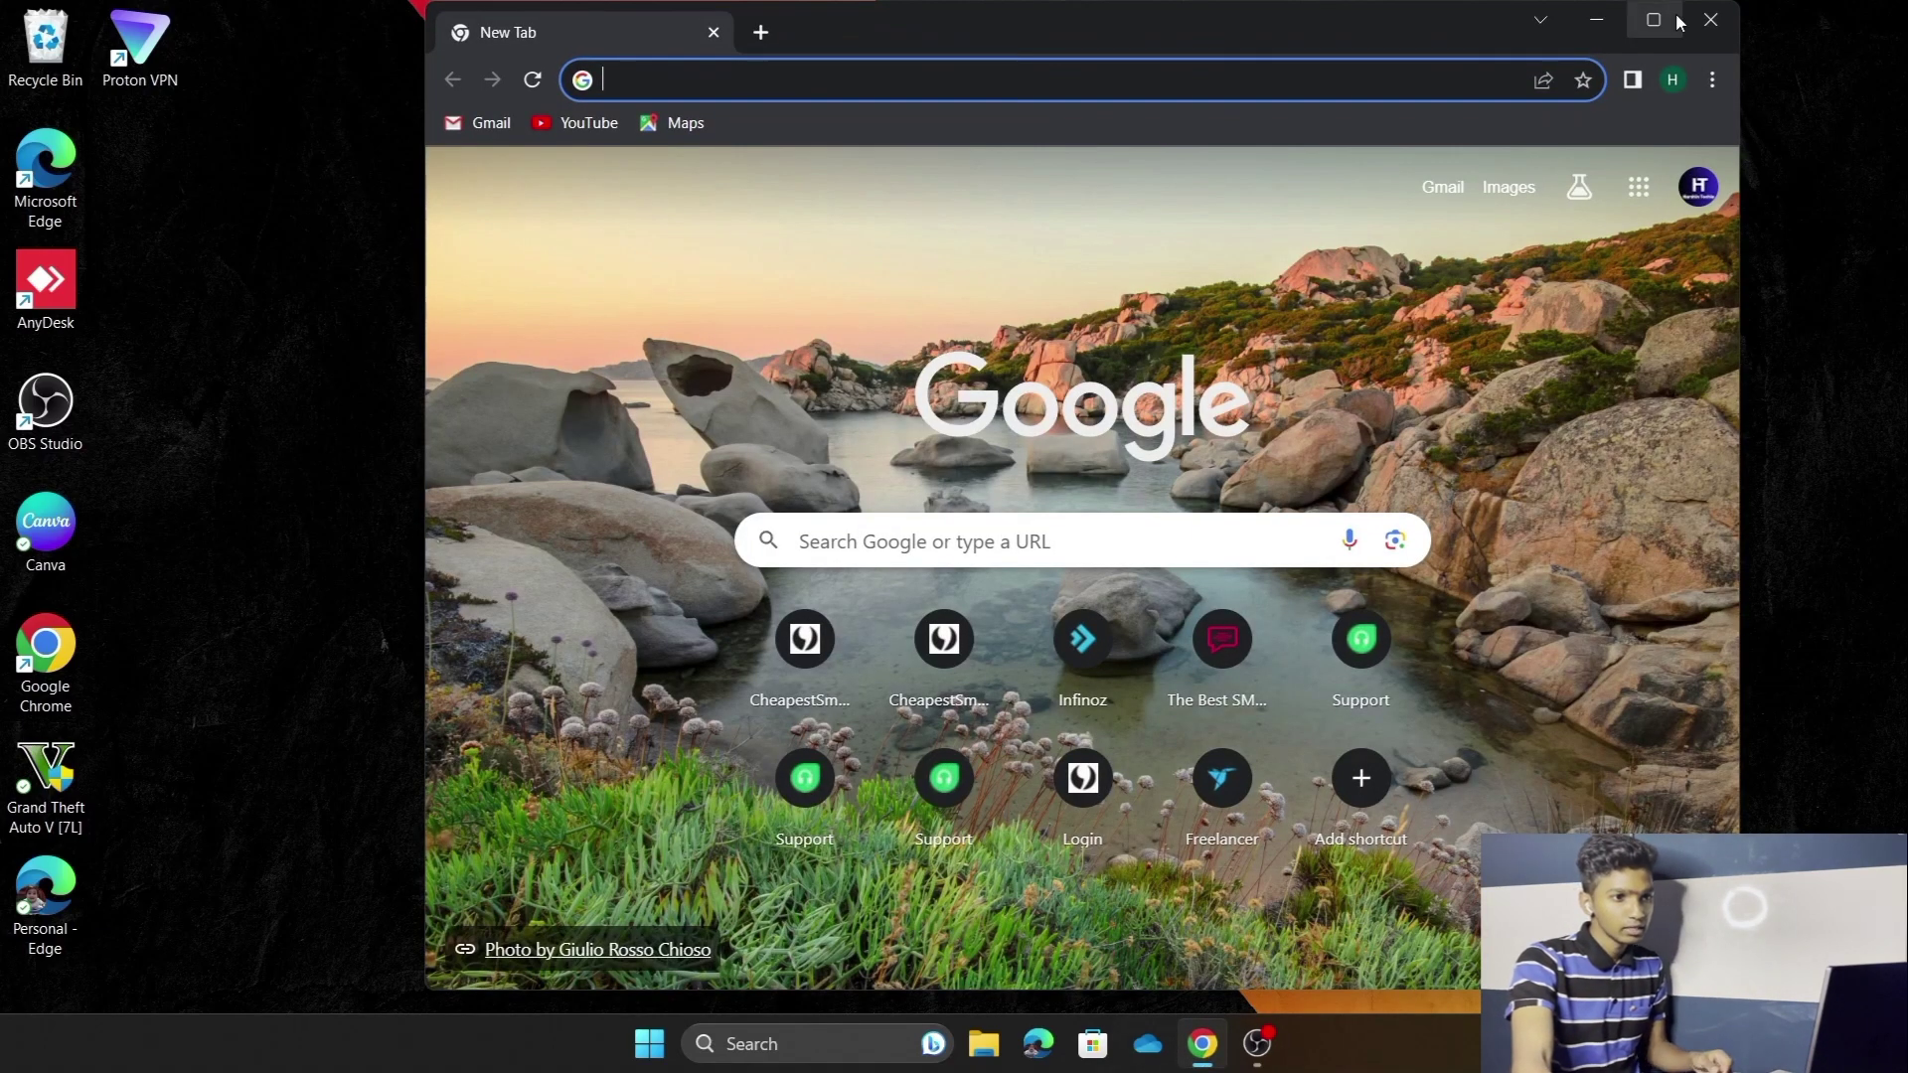
click(1653, 20)
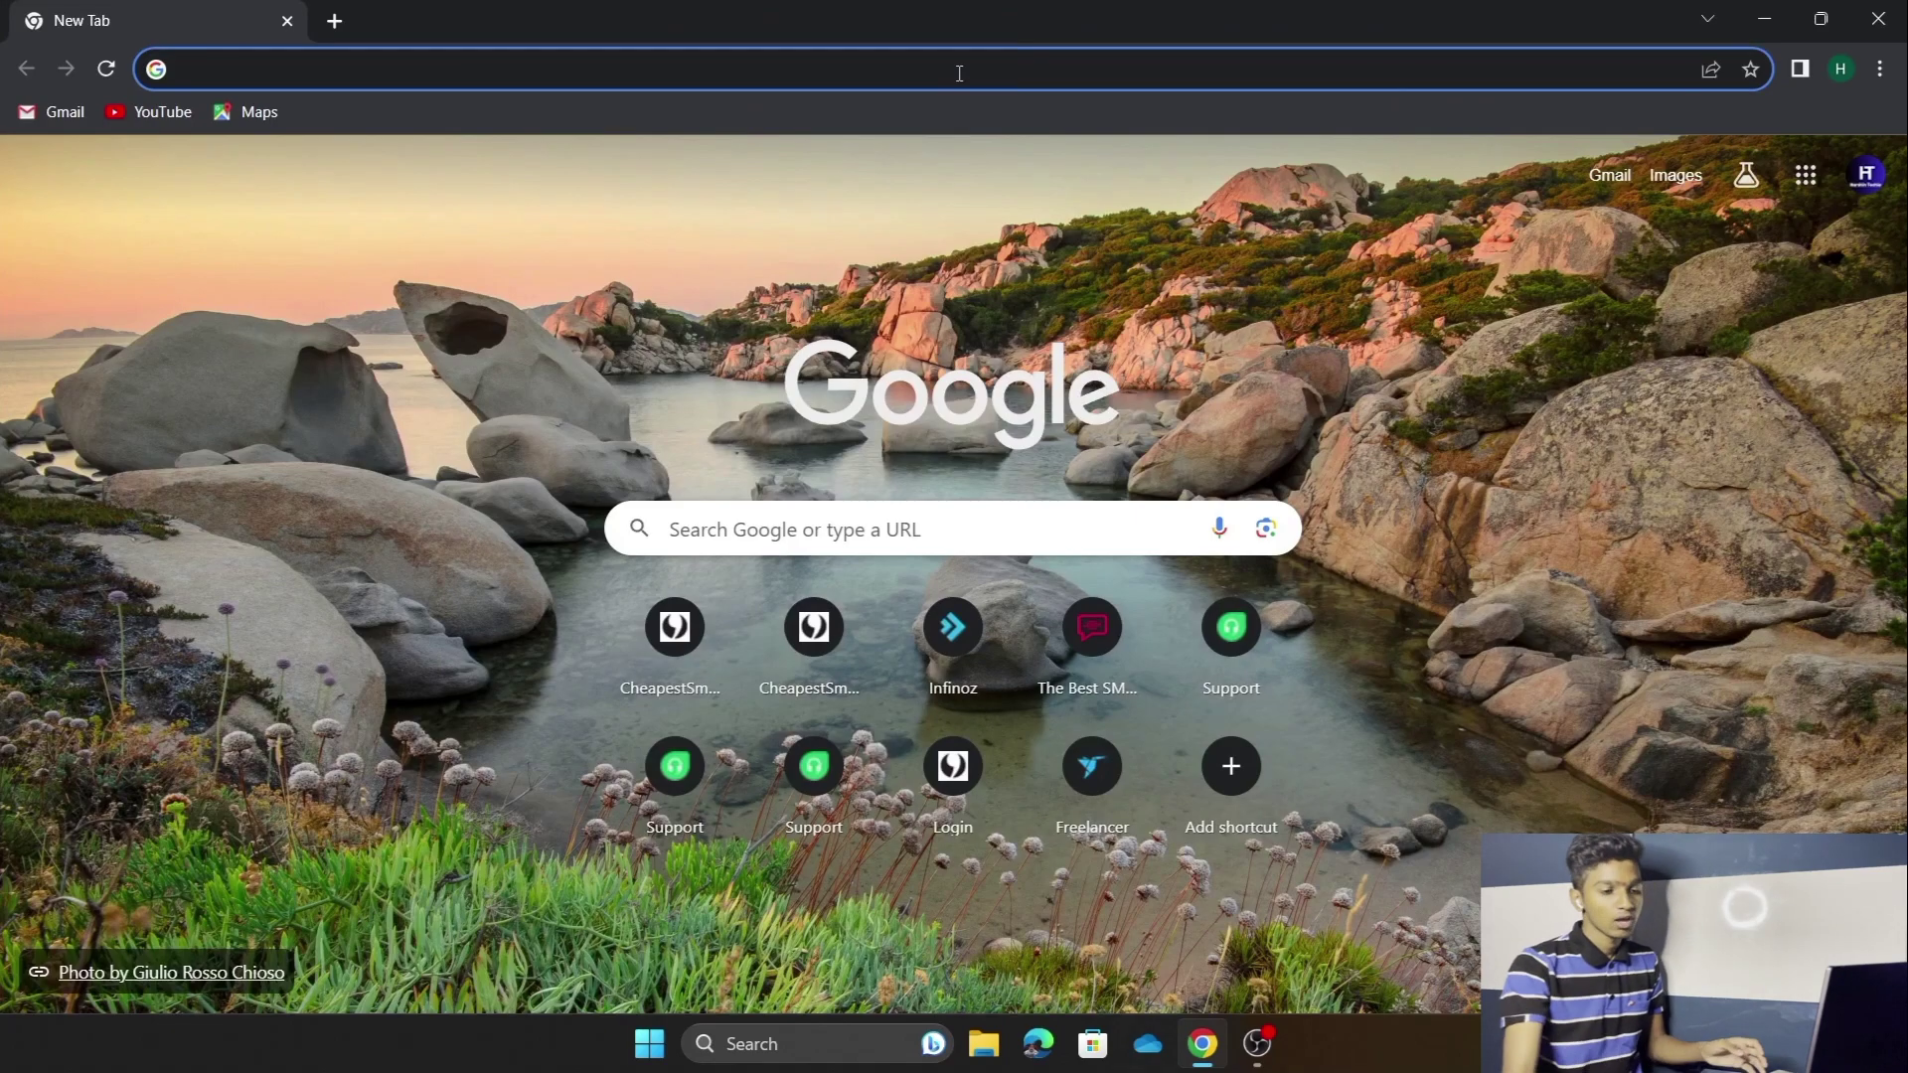
text(open)
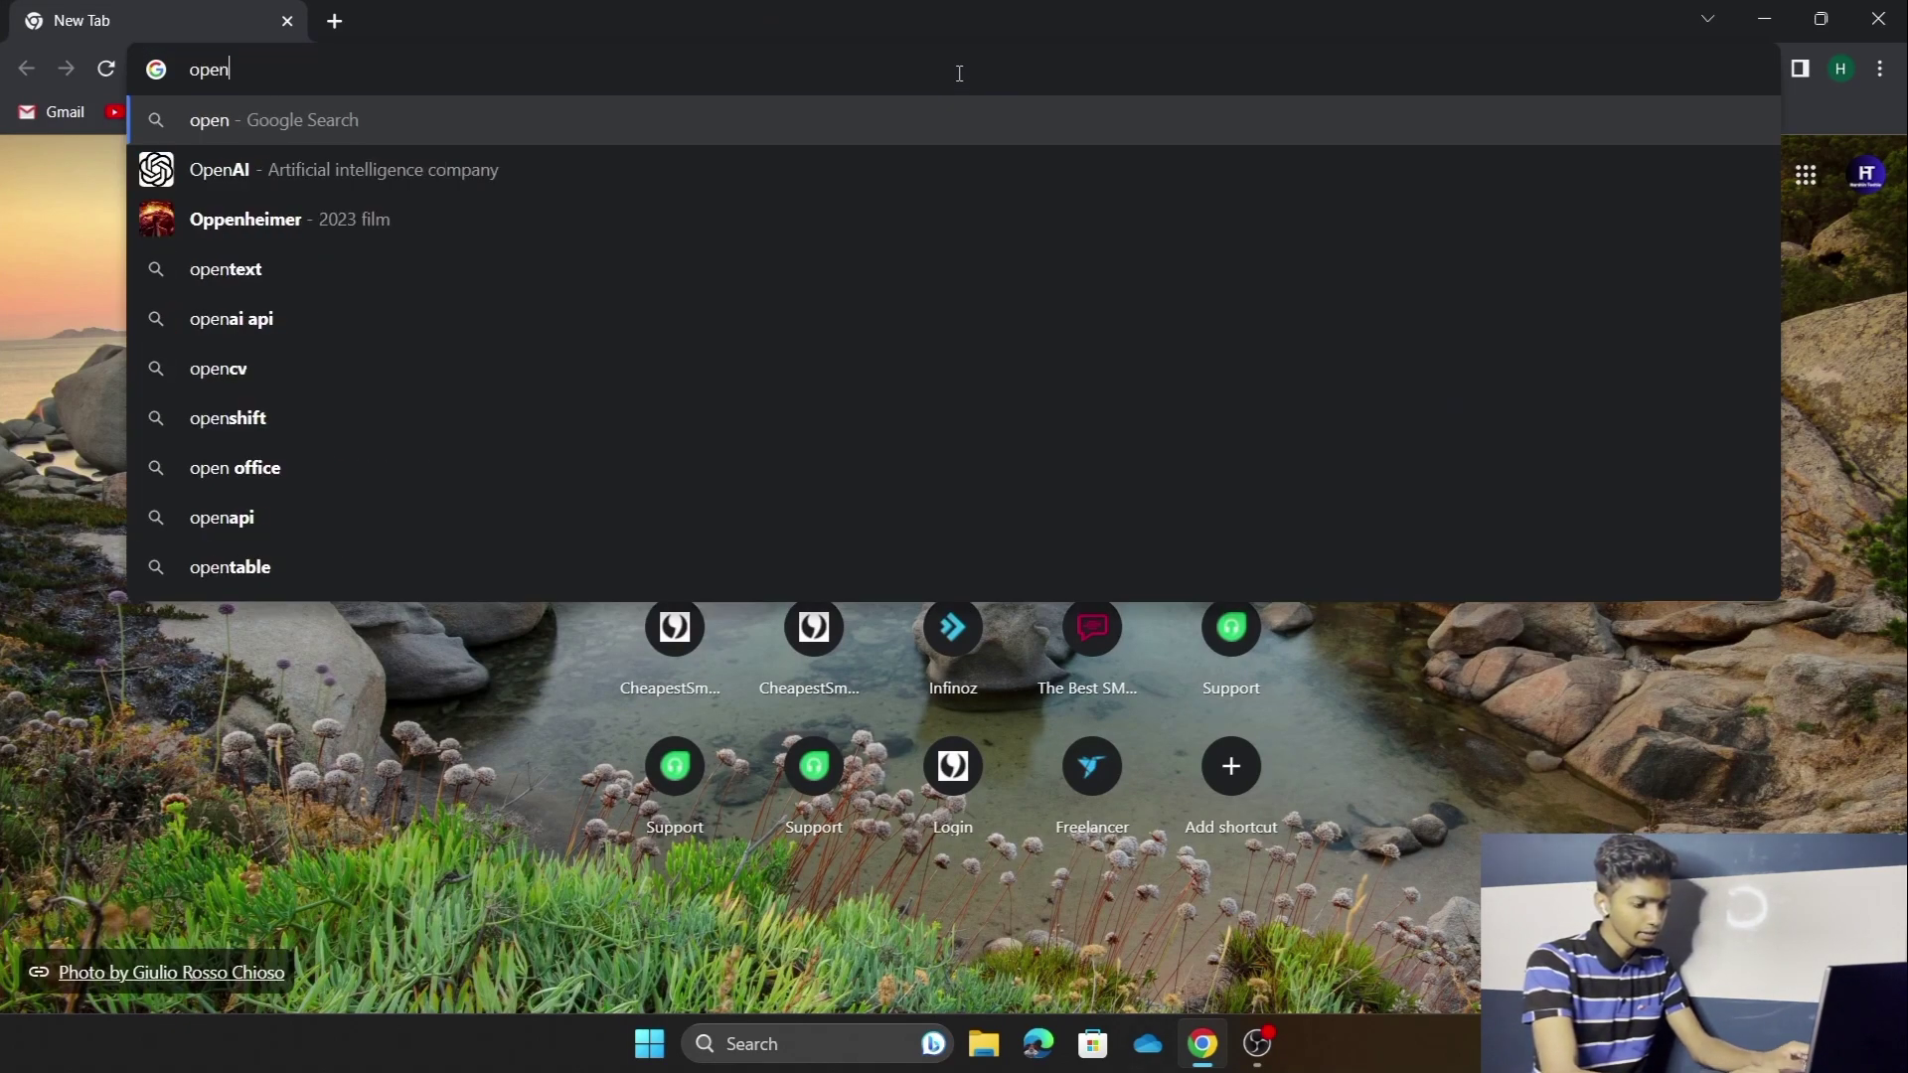
text(ai chat )
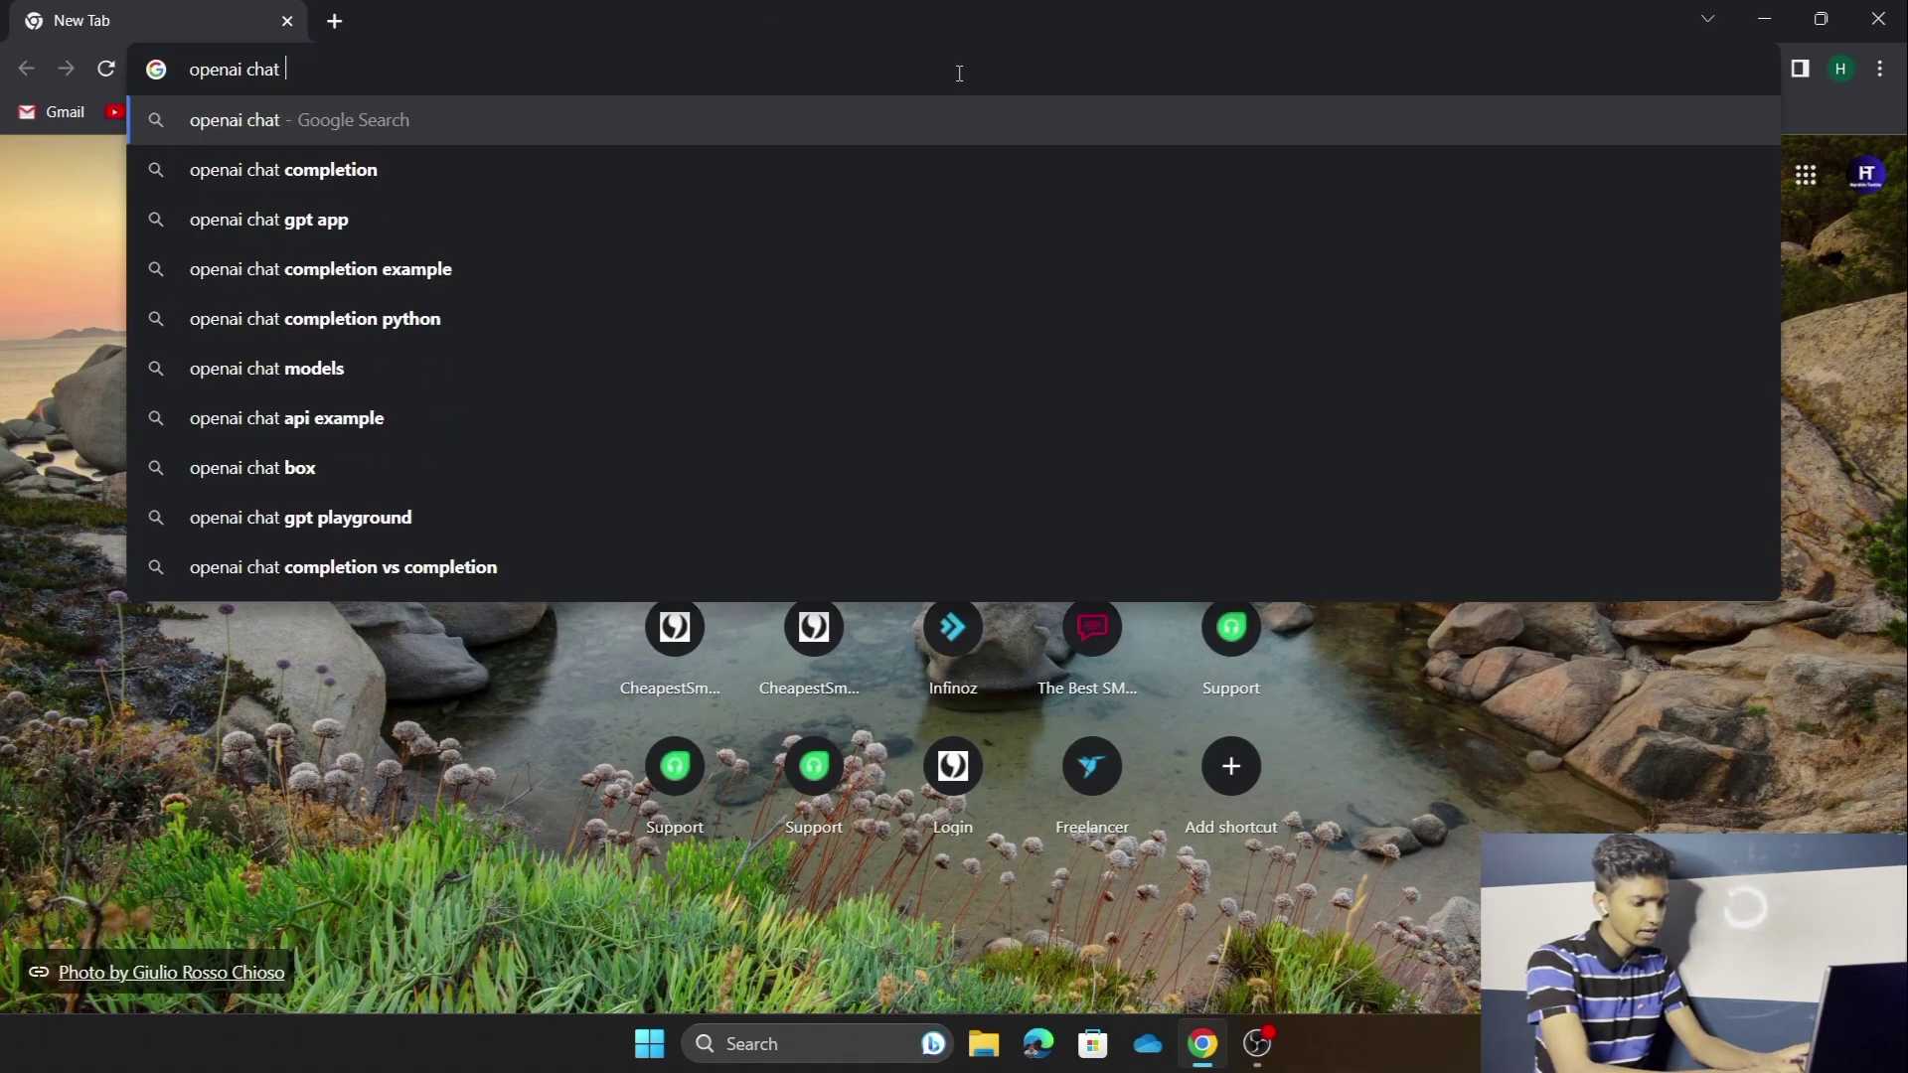
text(gpt)
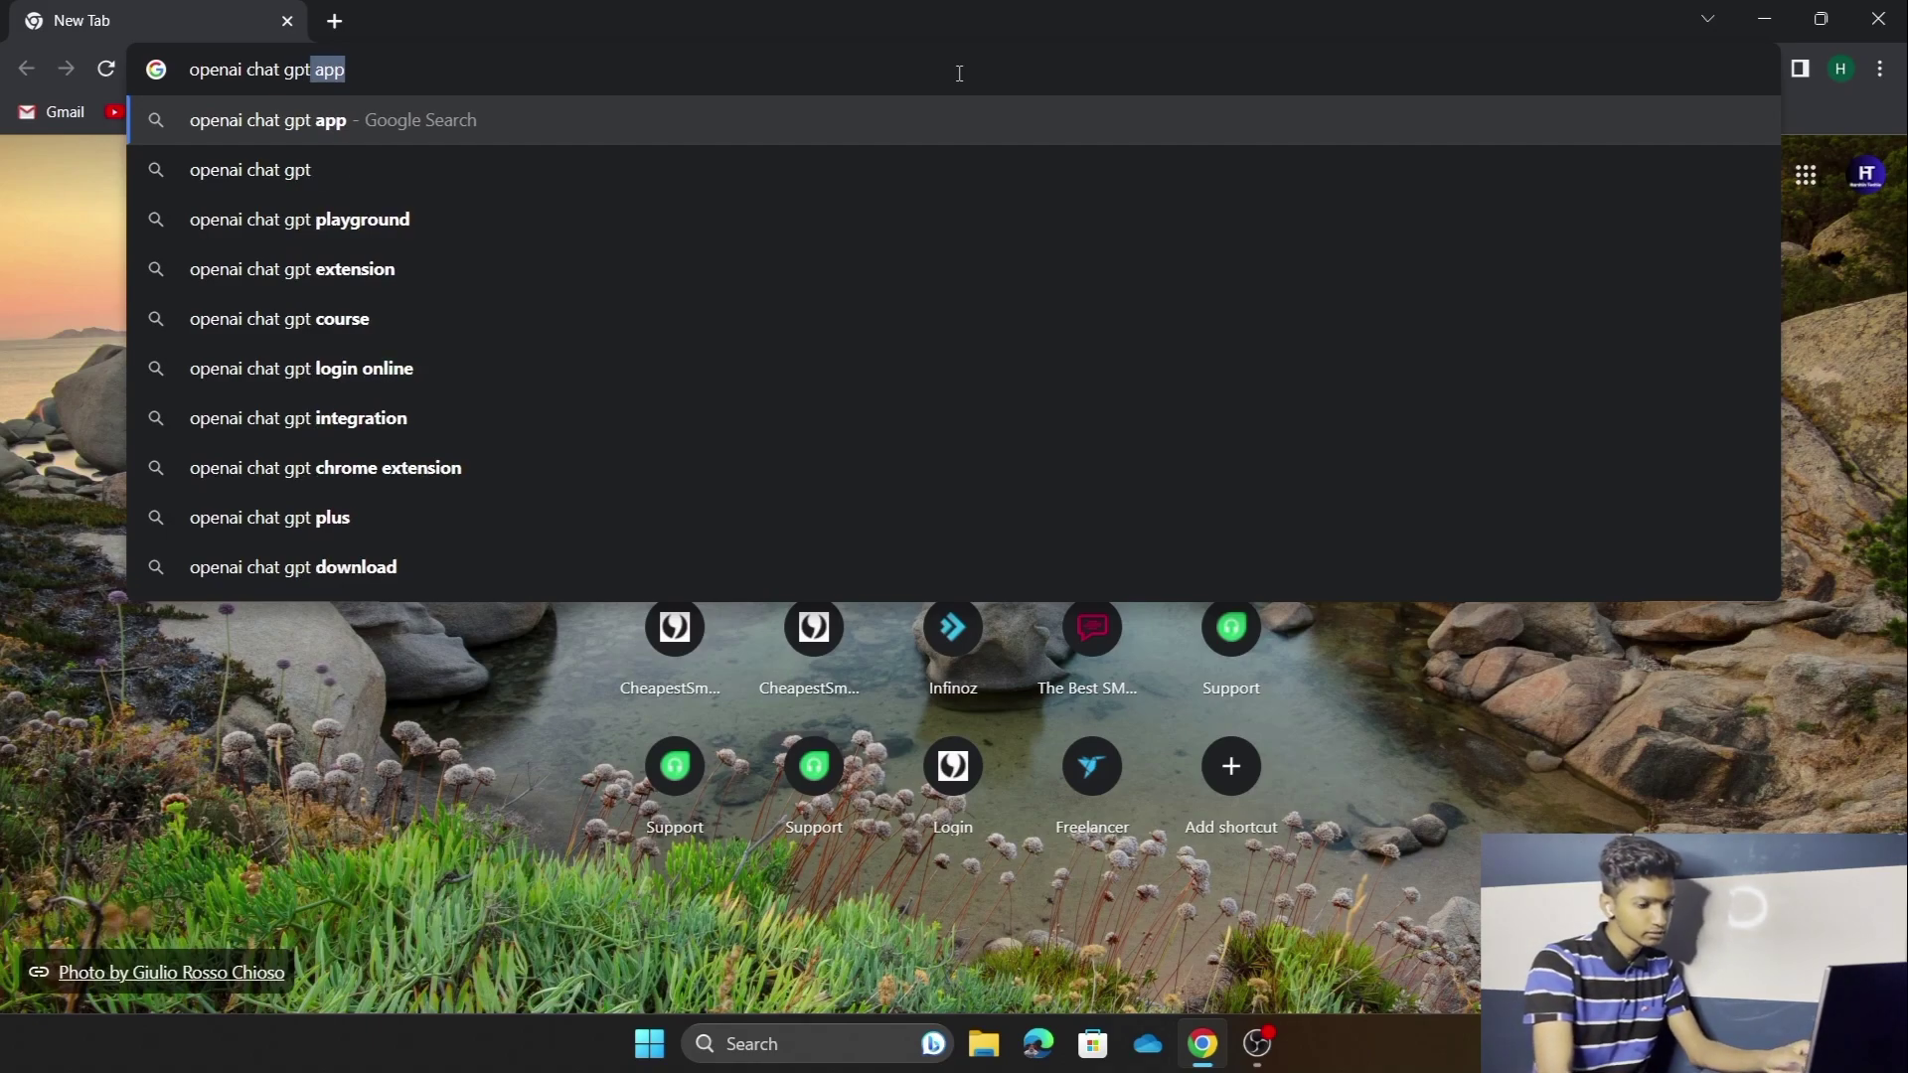
key(Delete)
key(Return)
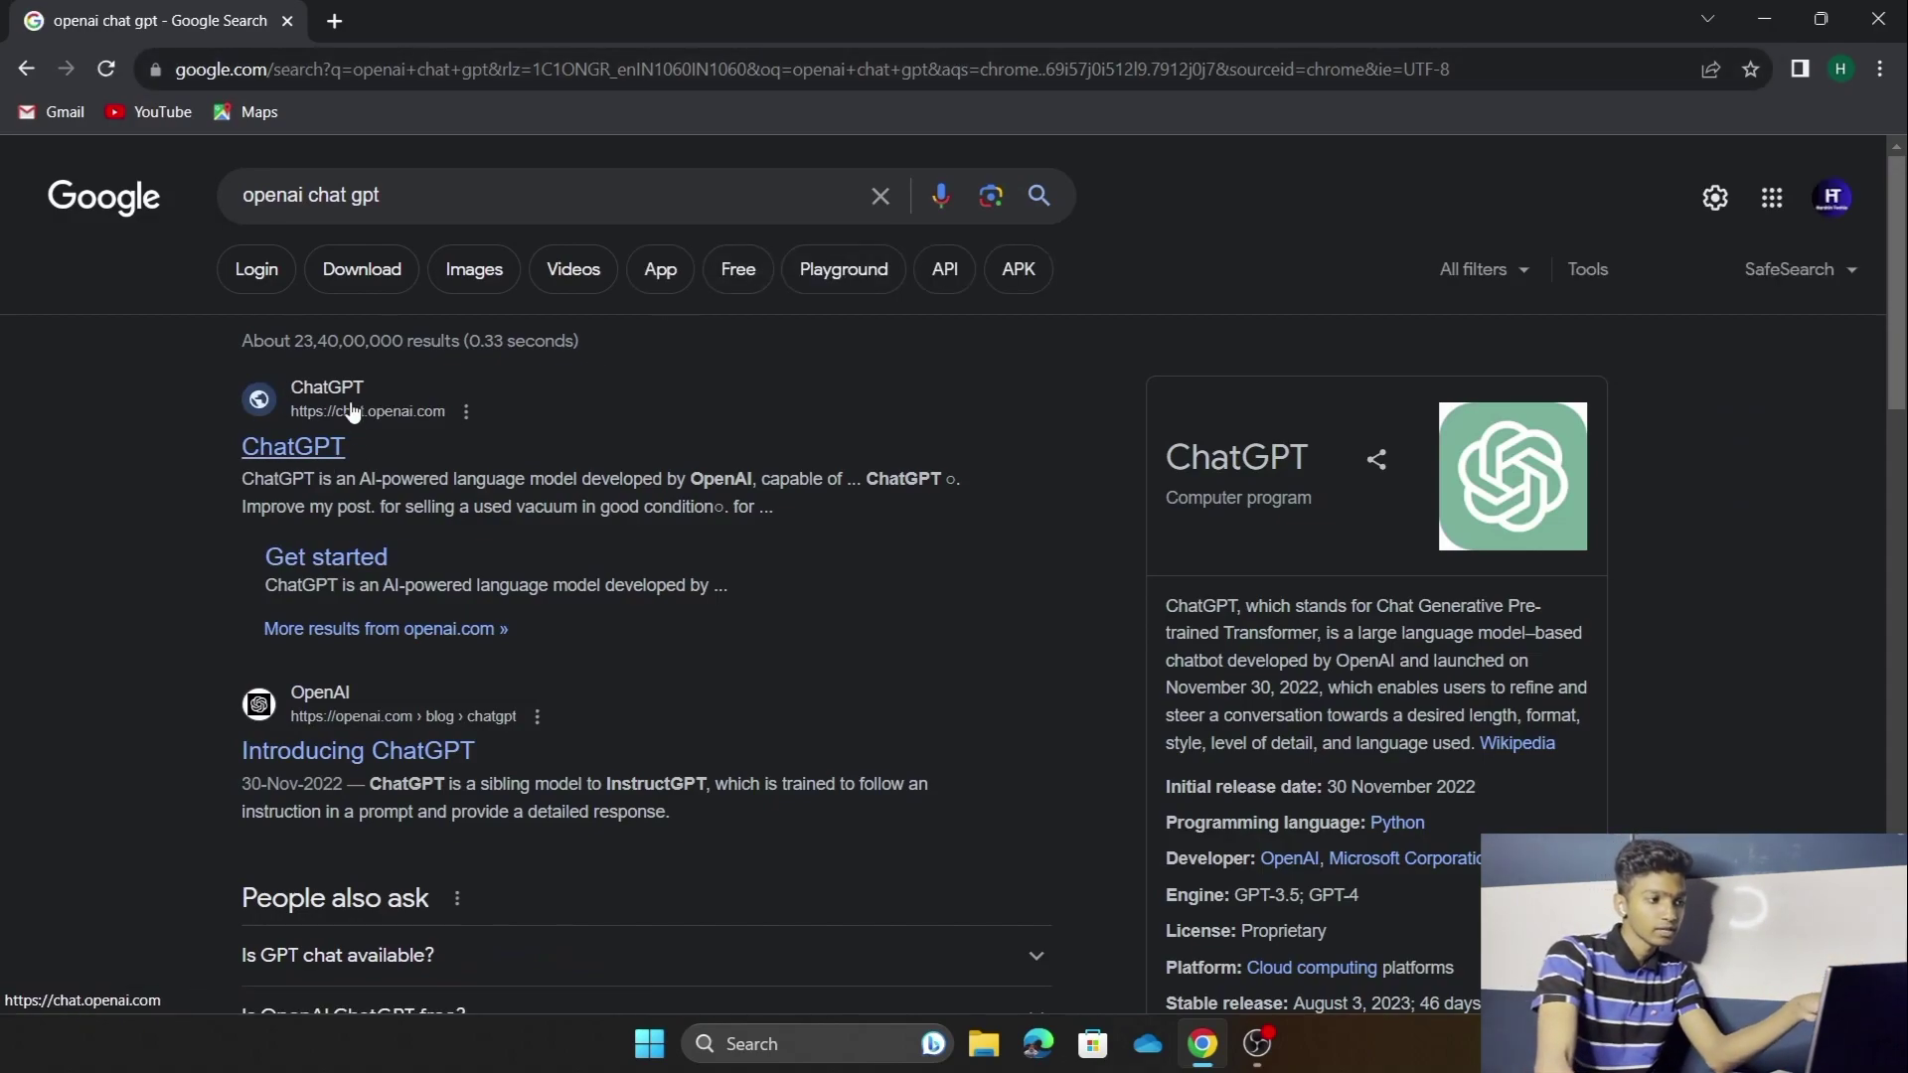
click(295, 462)
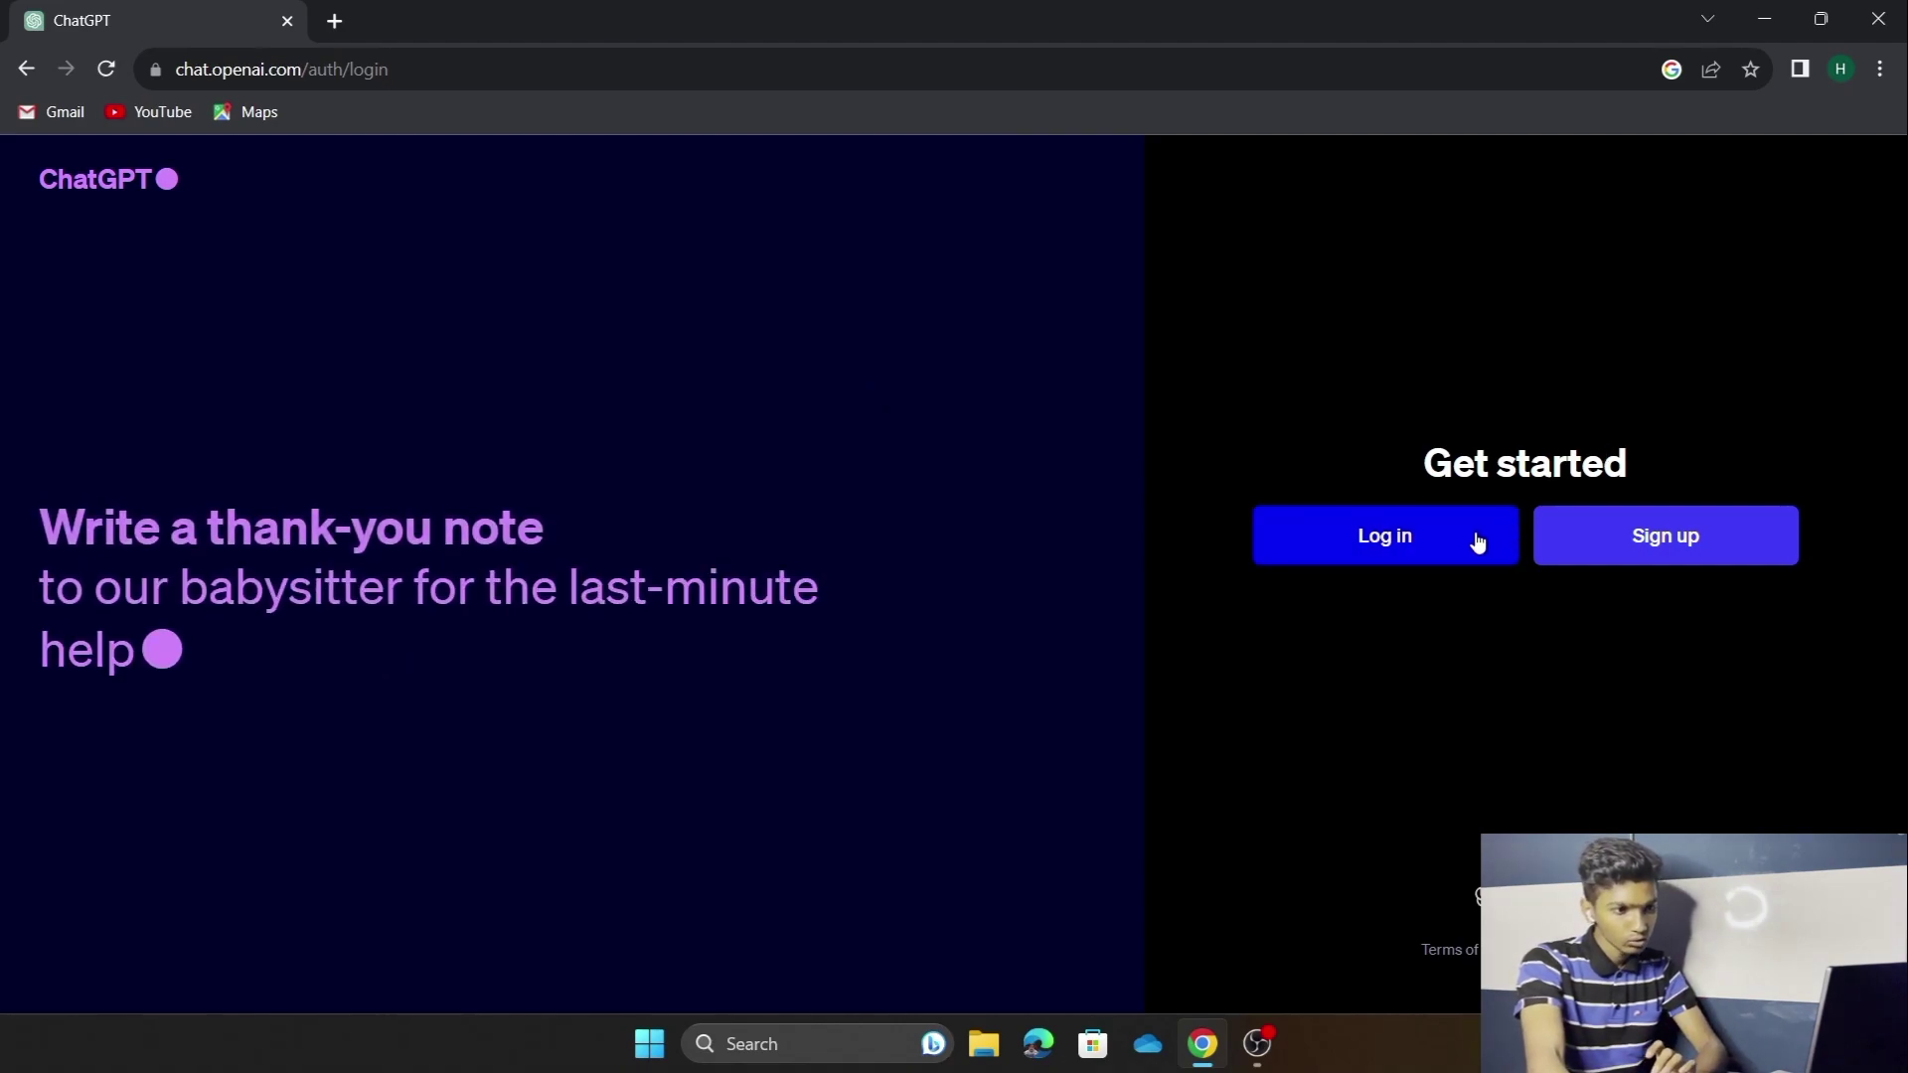
Step: Begin ChatGPT sign-up and submit the new account's e-mail address
click(1711, 548)
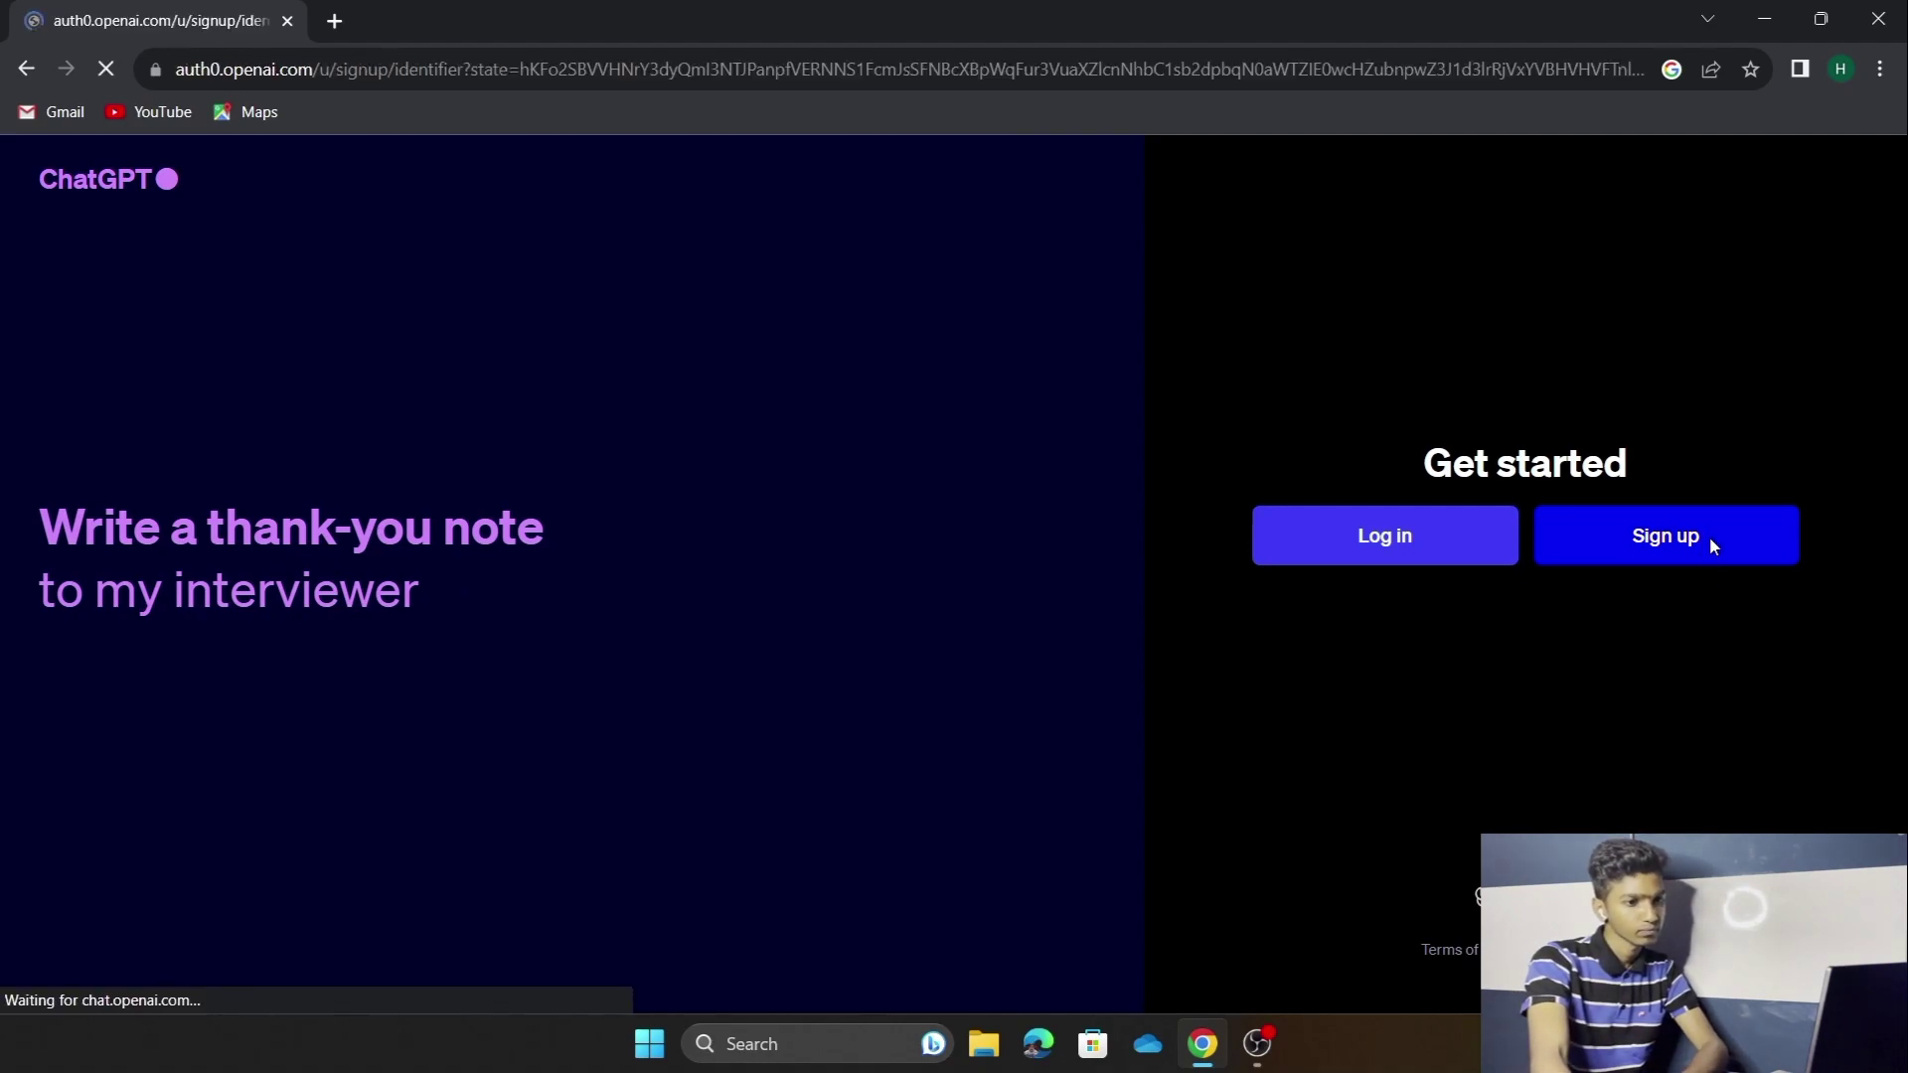
scroll(901, 500, down, 3)
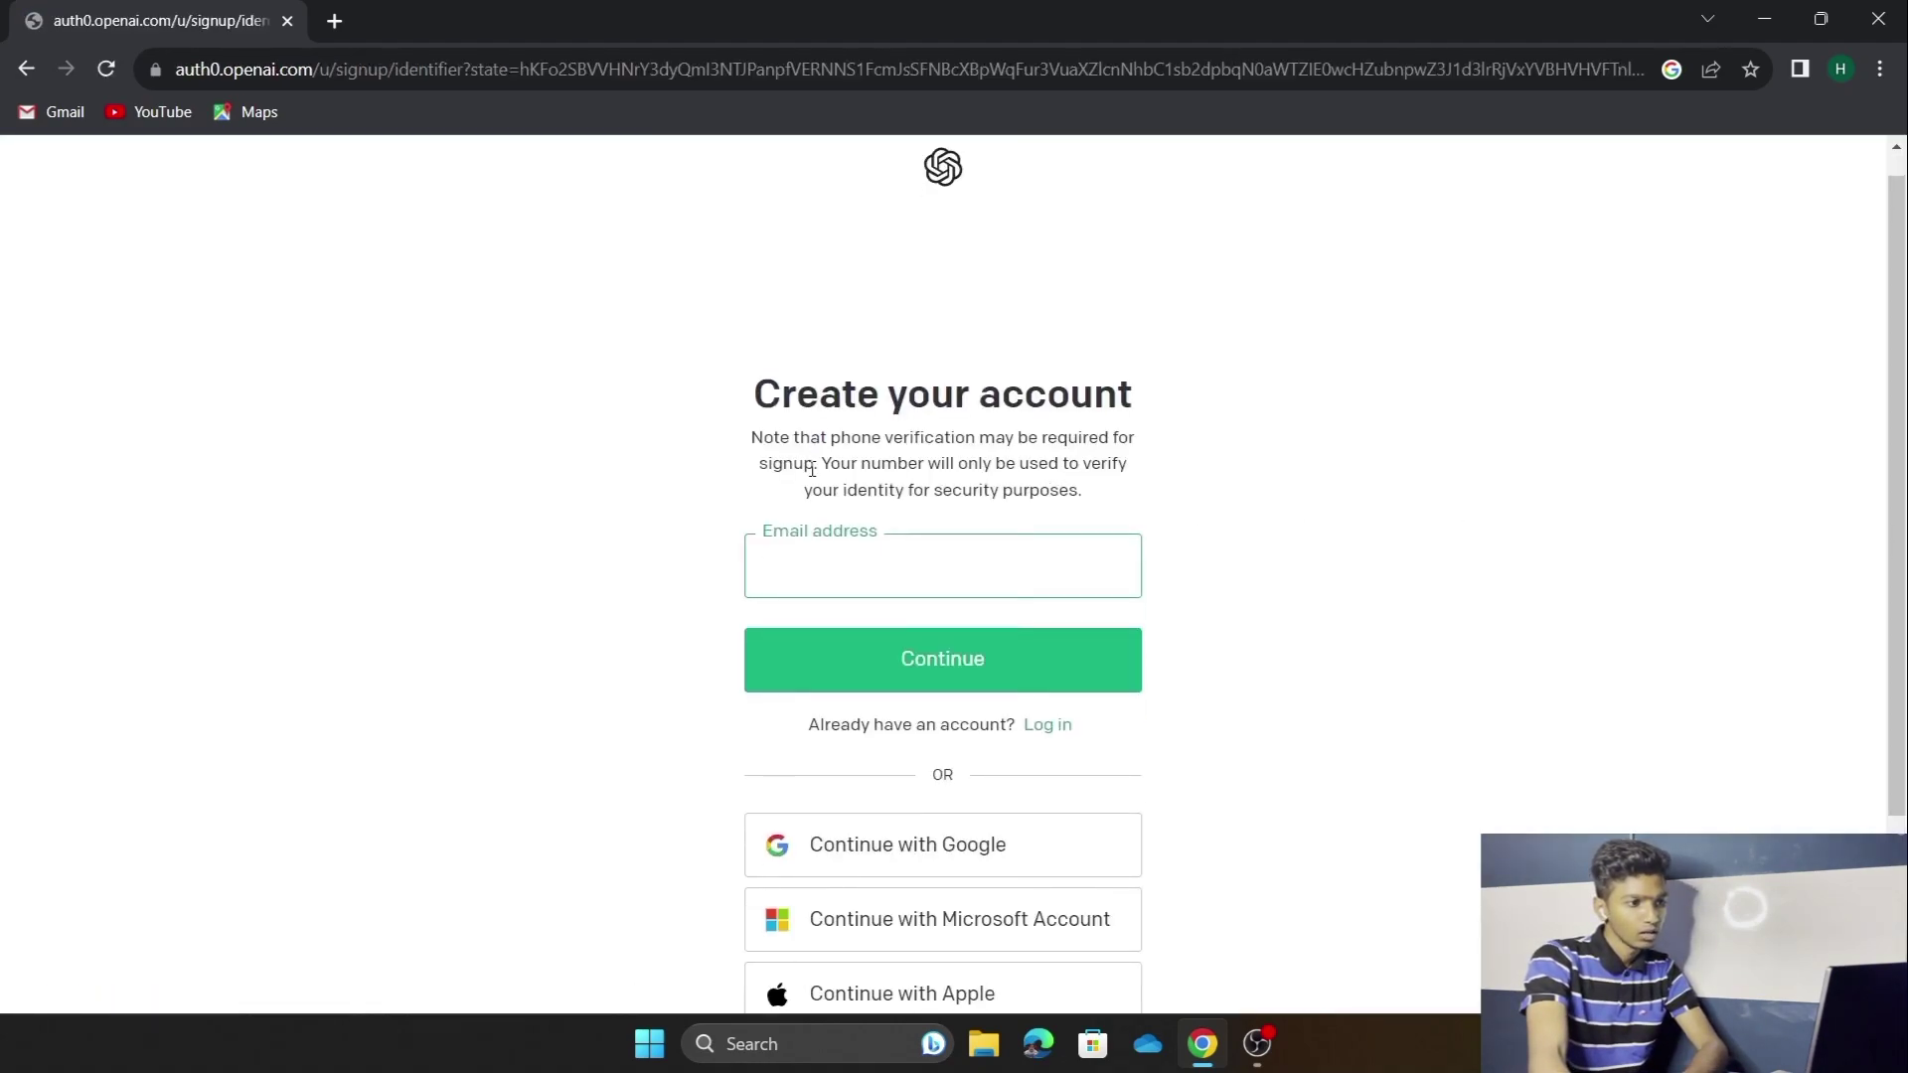
click(809, 459)
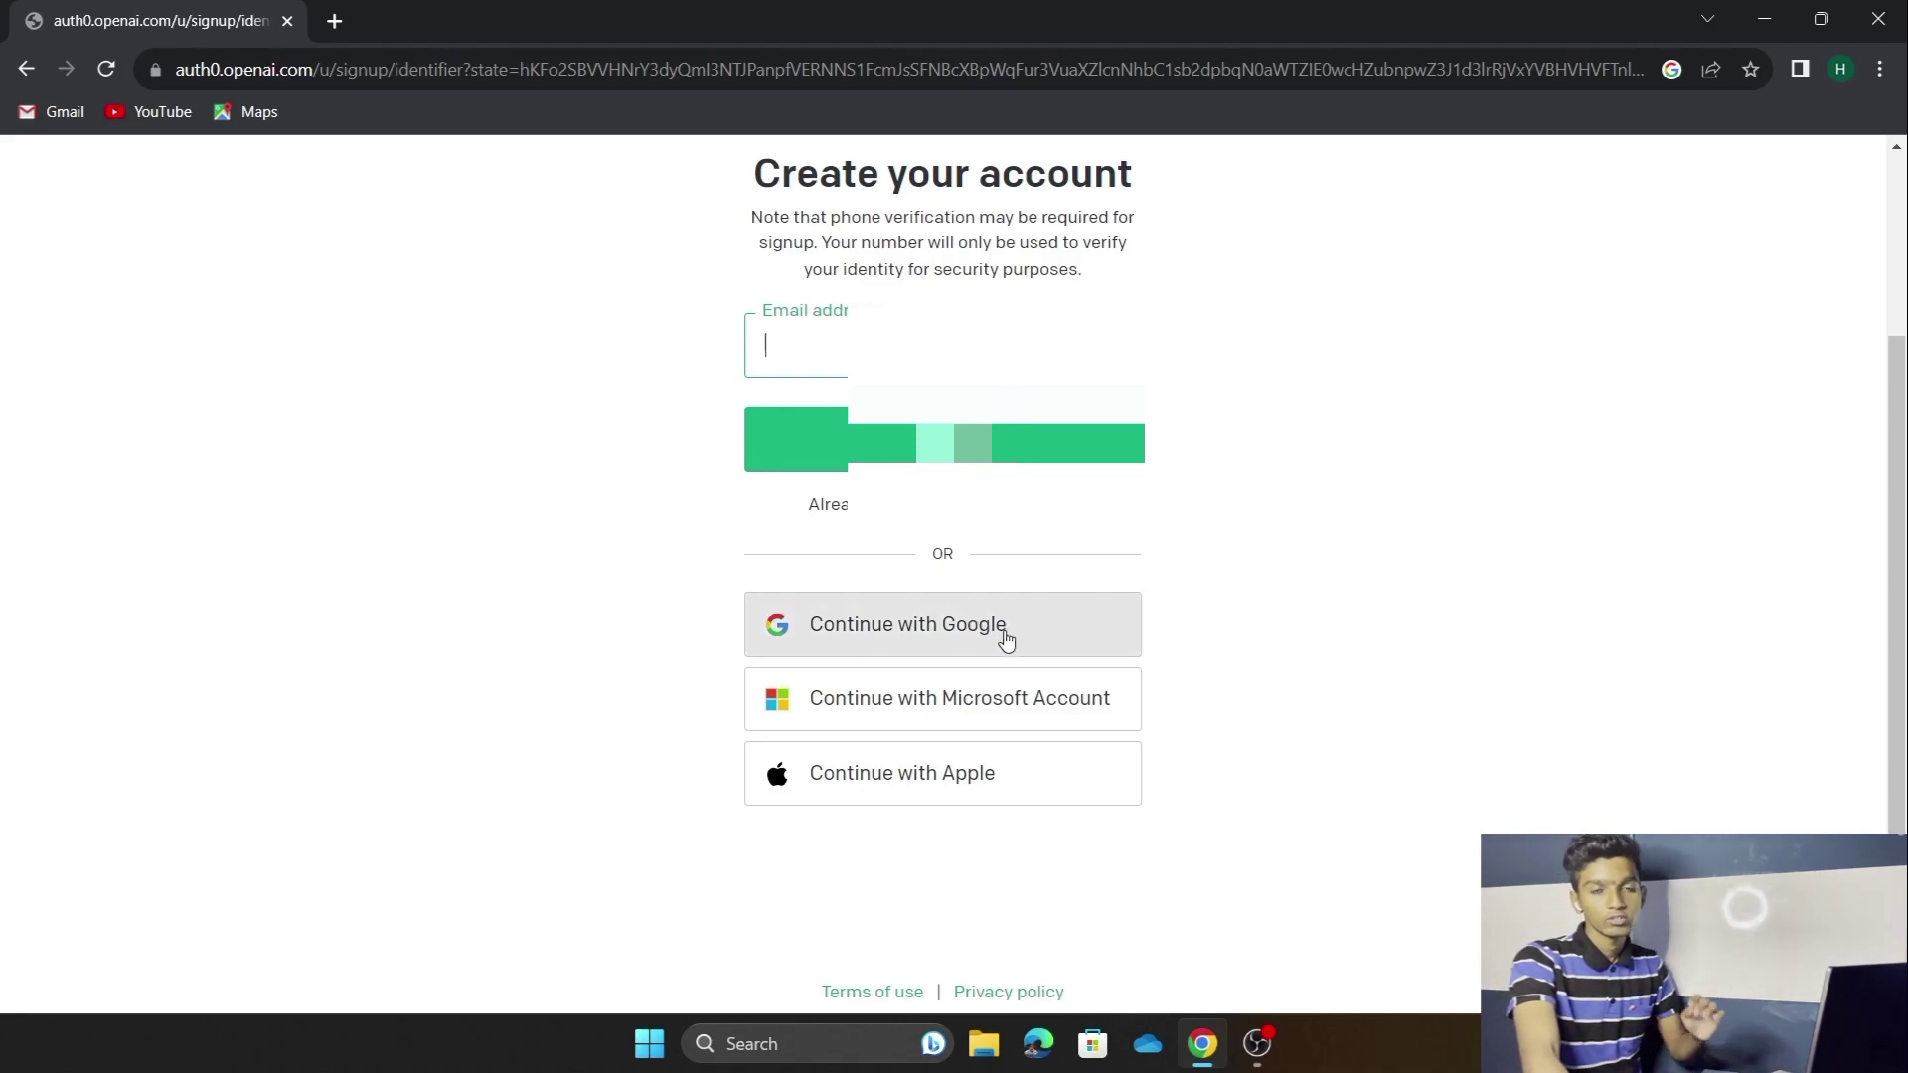
click(837, 348)
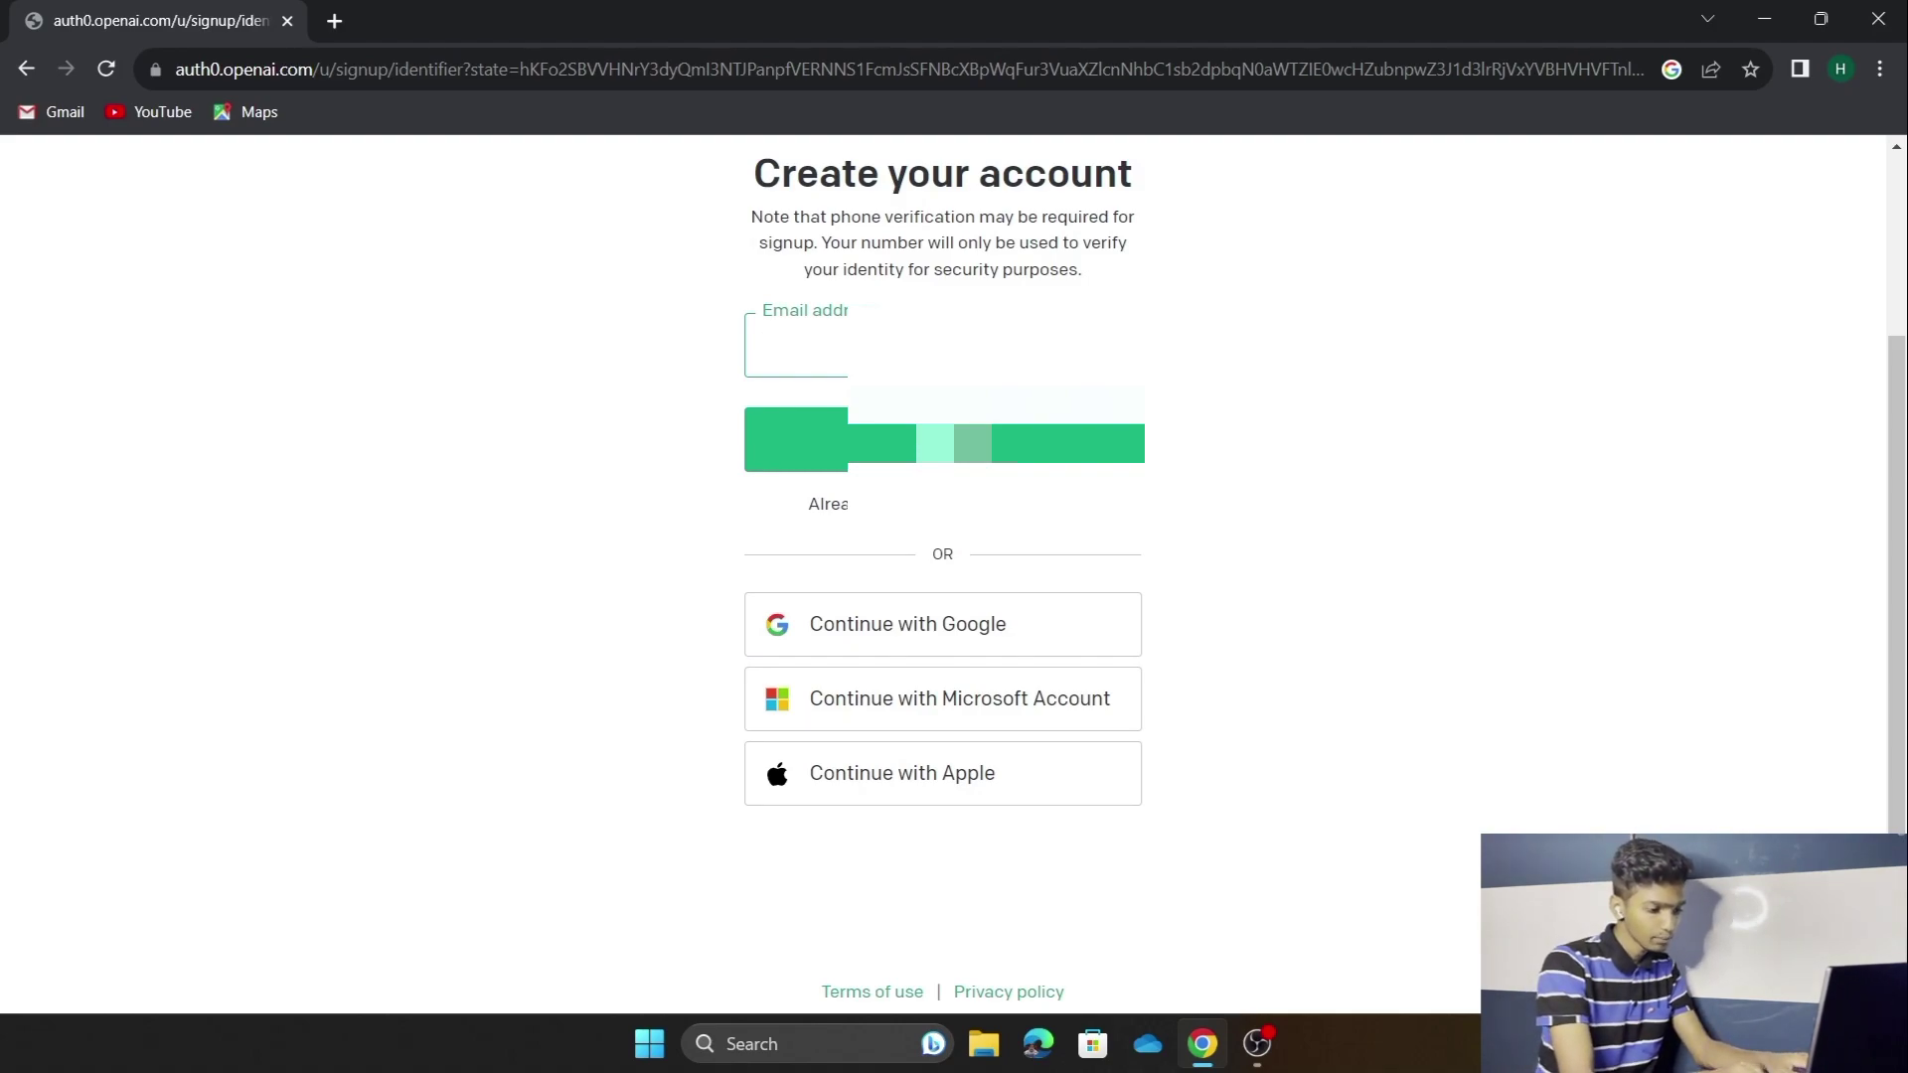
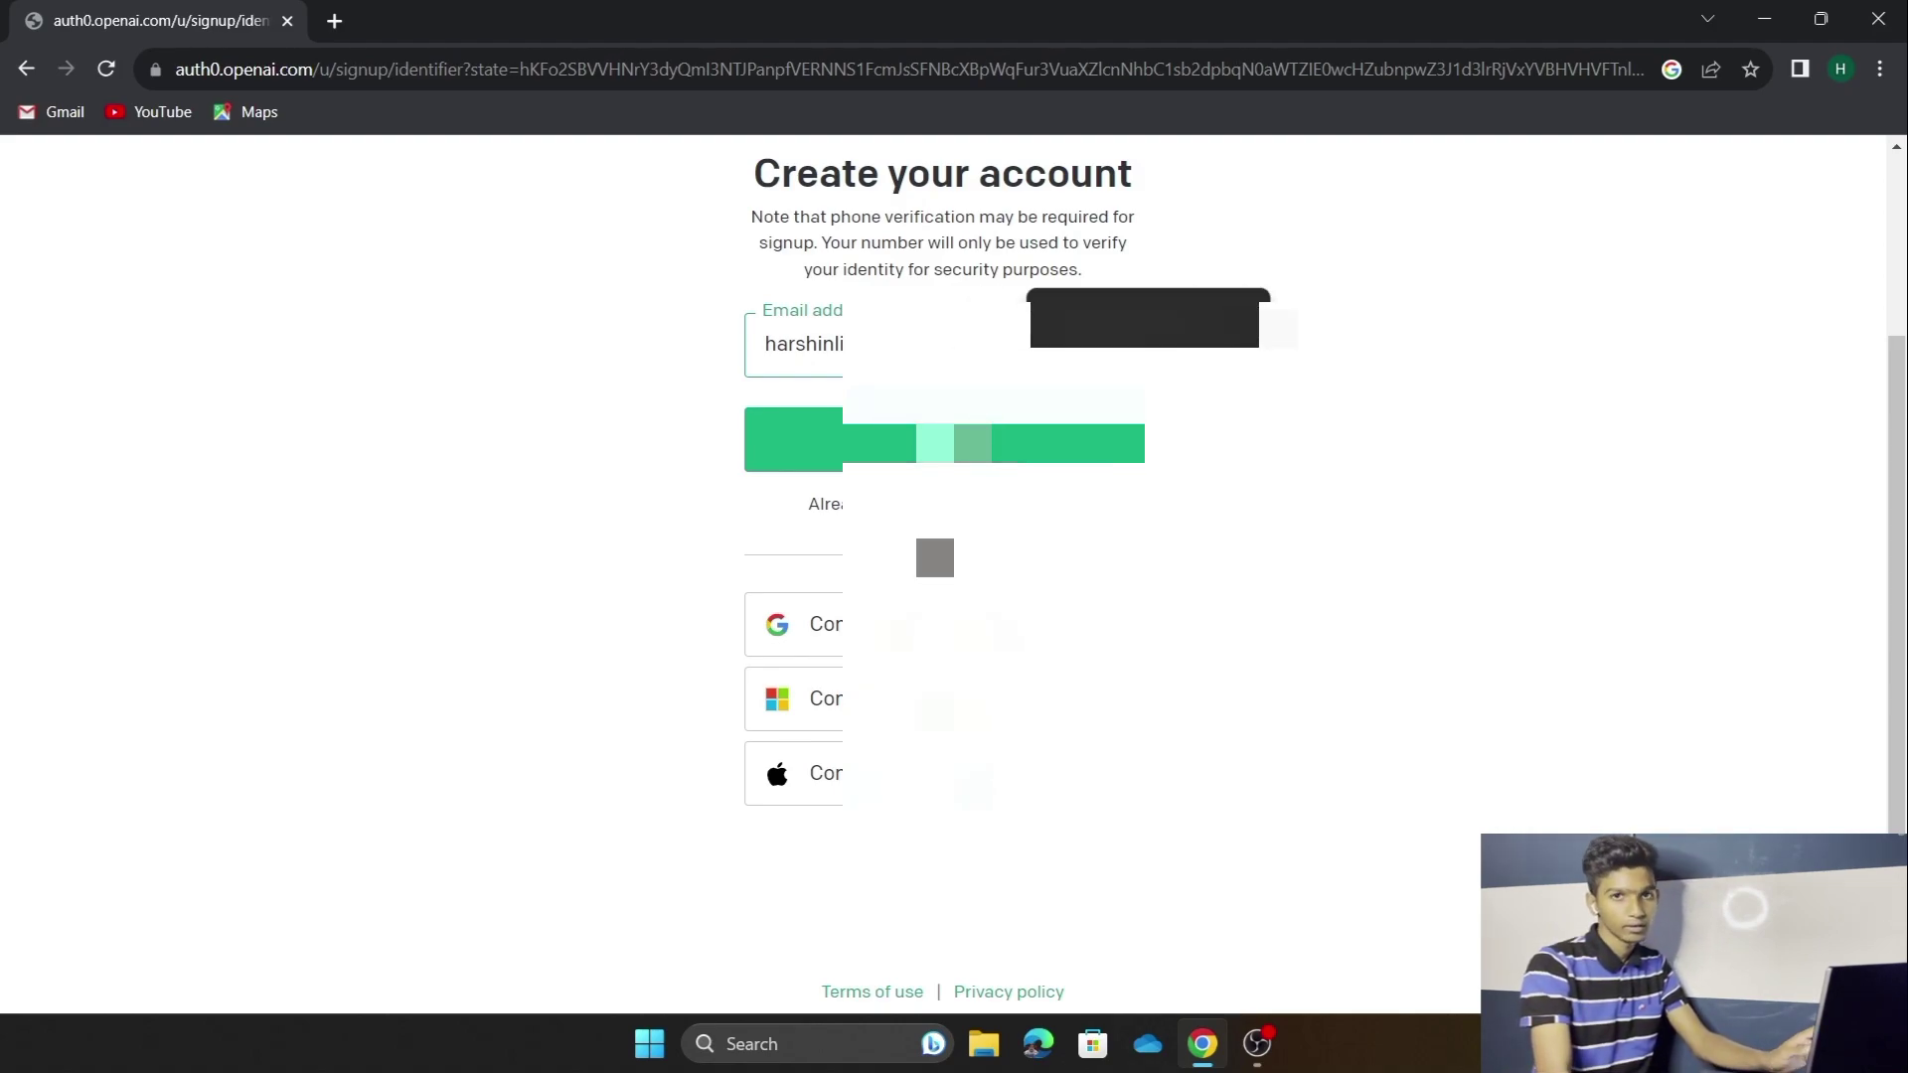
key(Return)
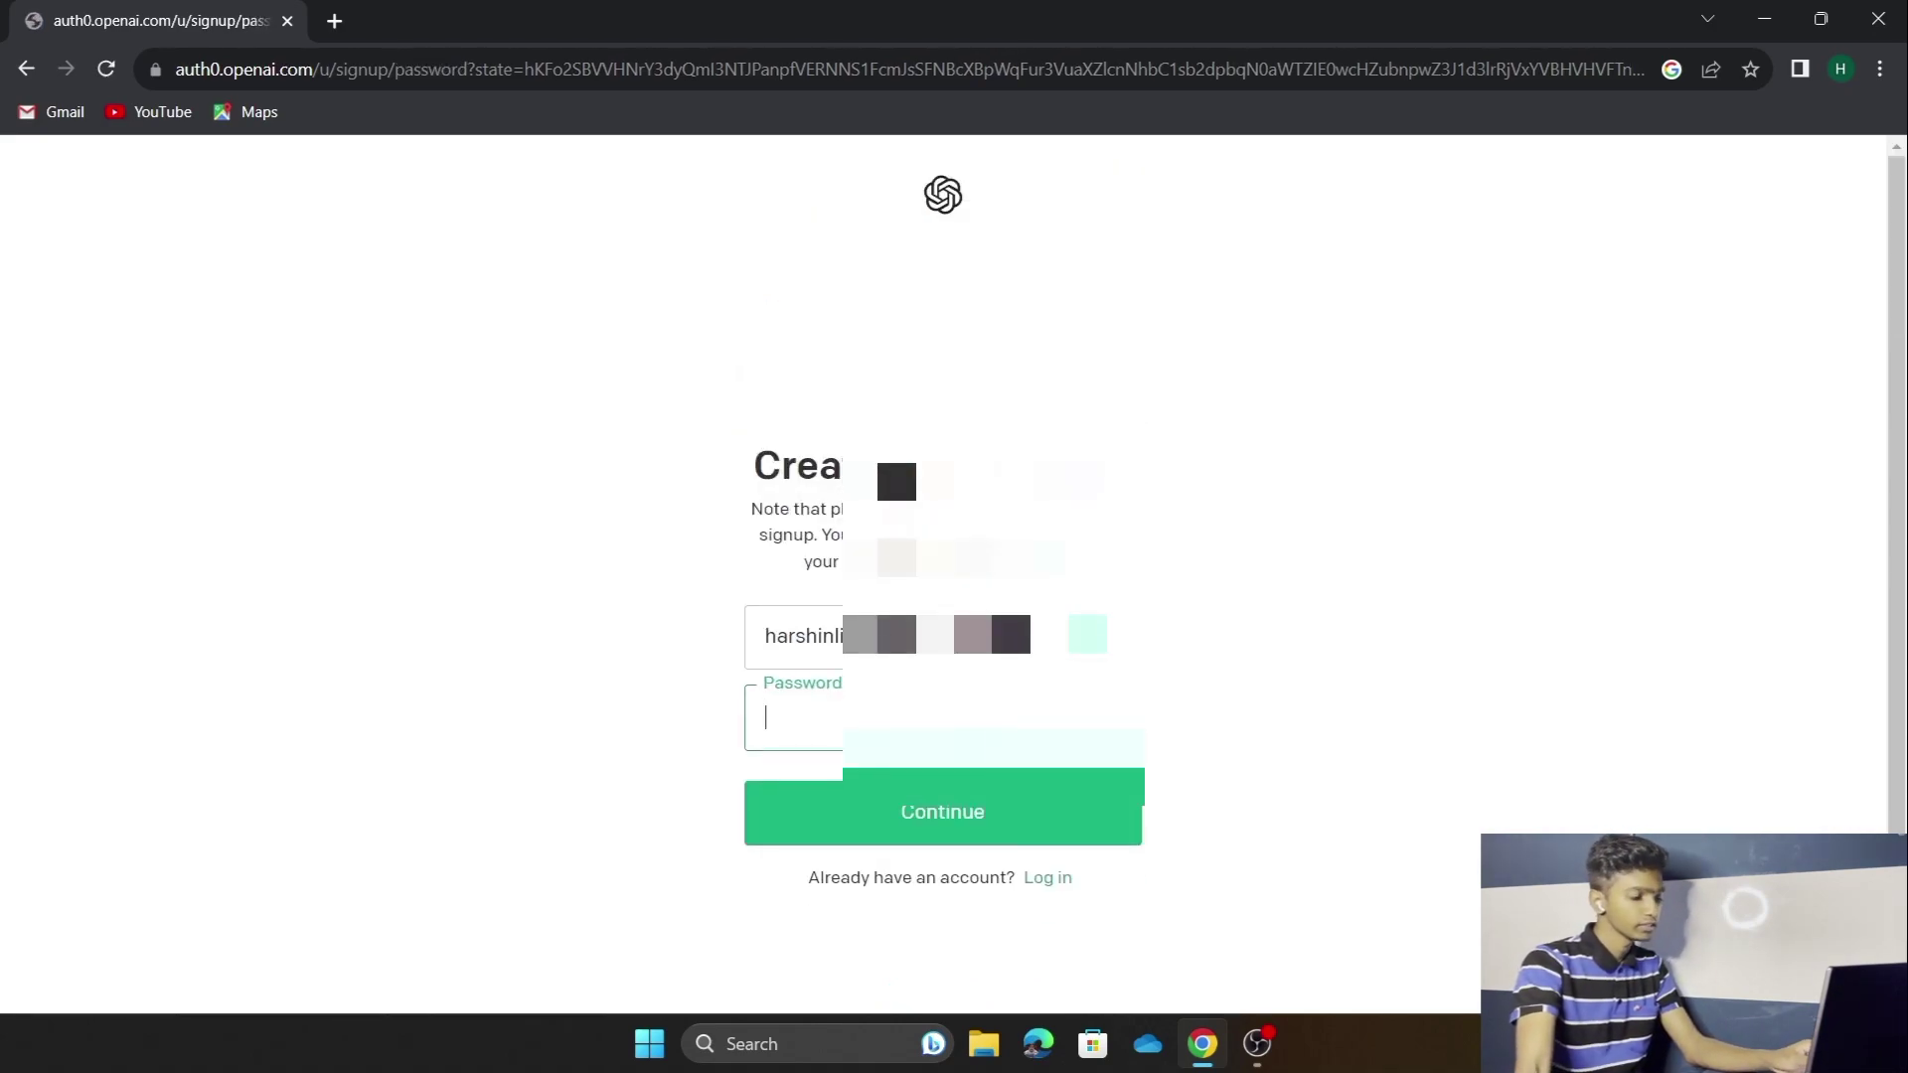
Step: Submit the new account password and review the Verify your email message
text(•••••••••••)
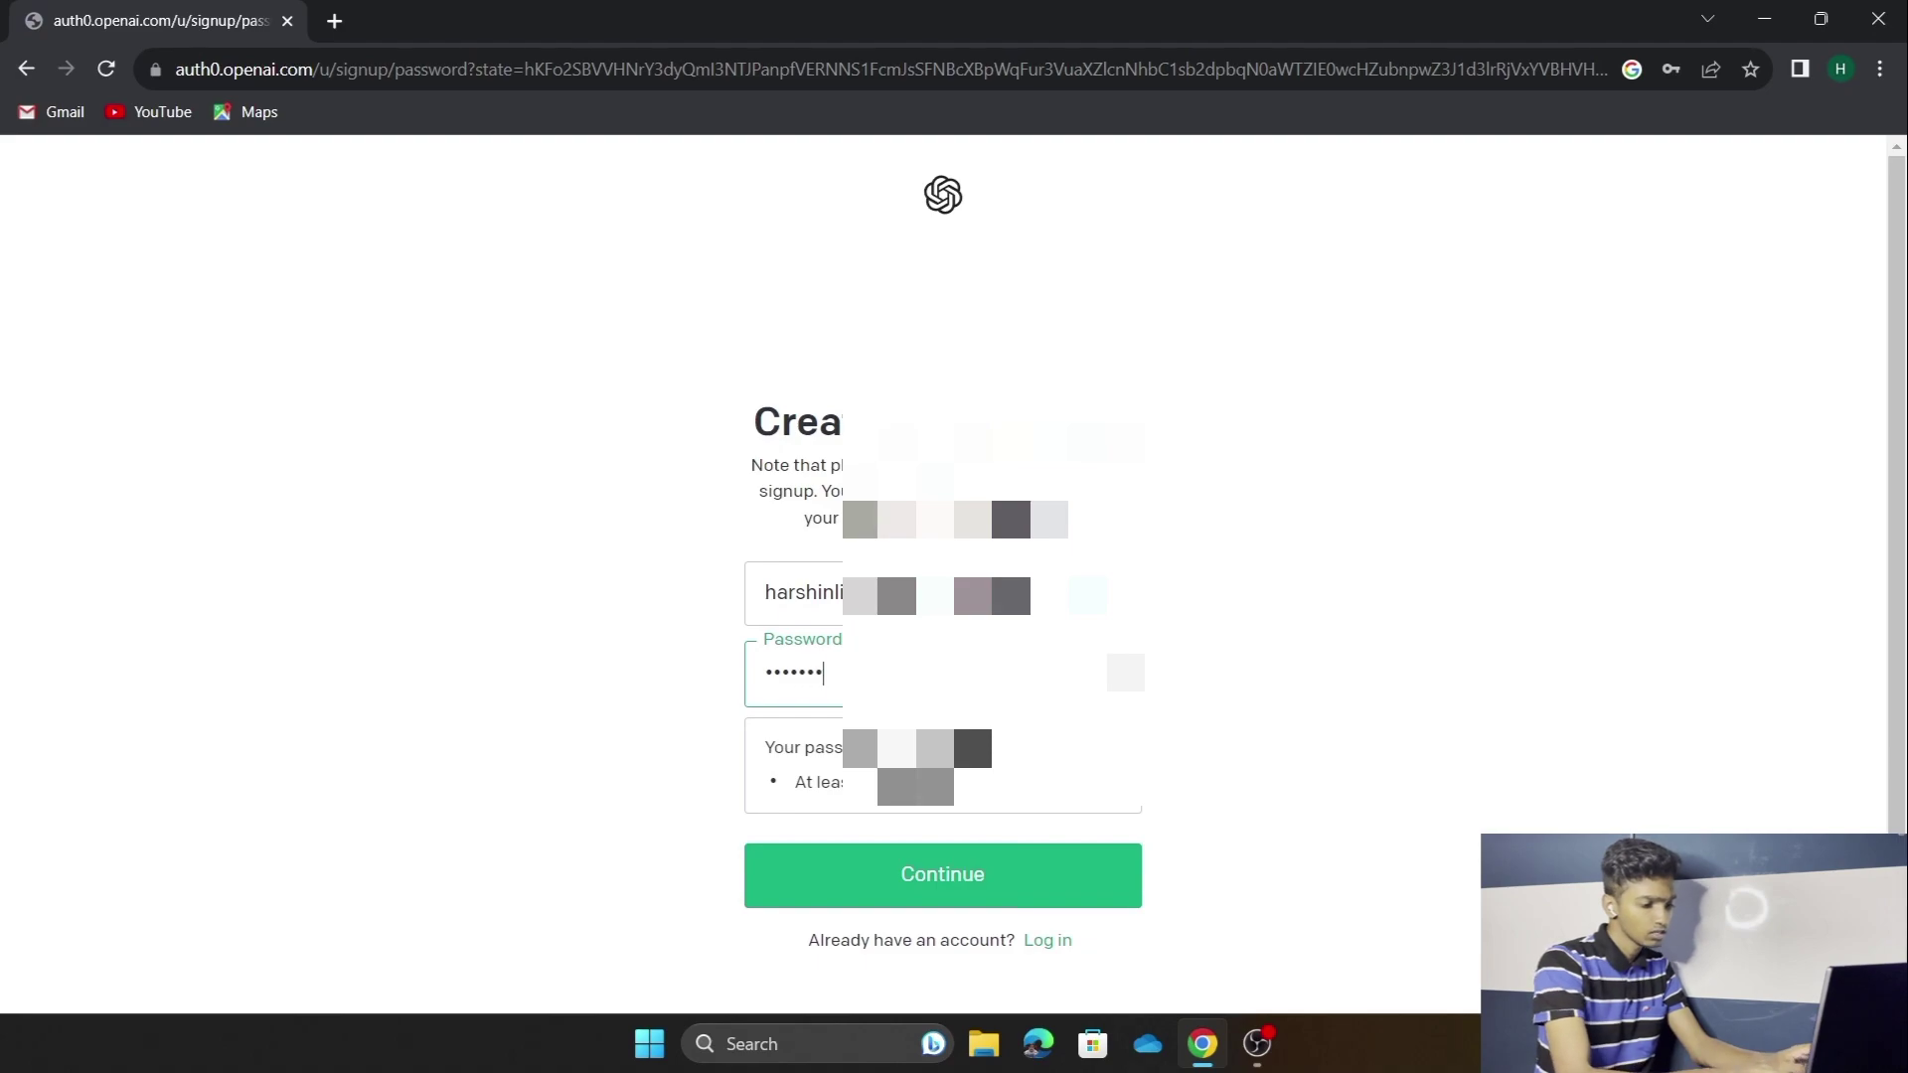
key(Return)
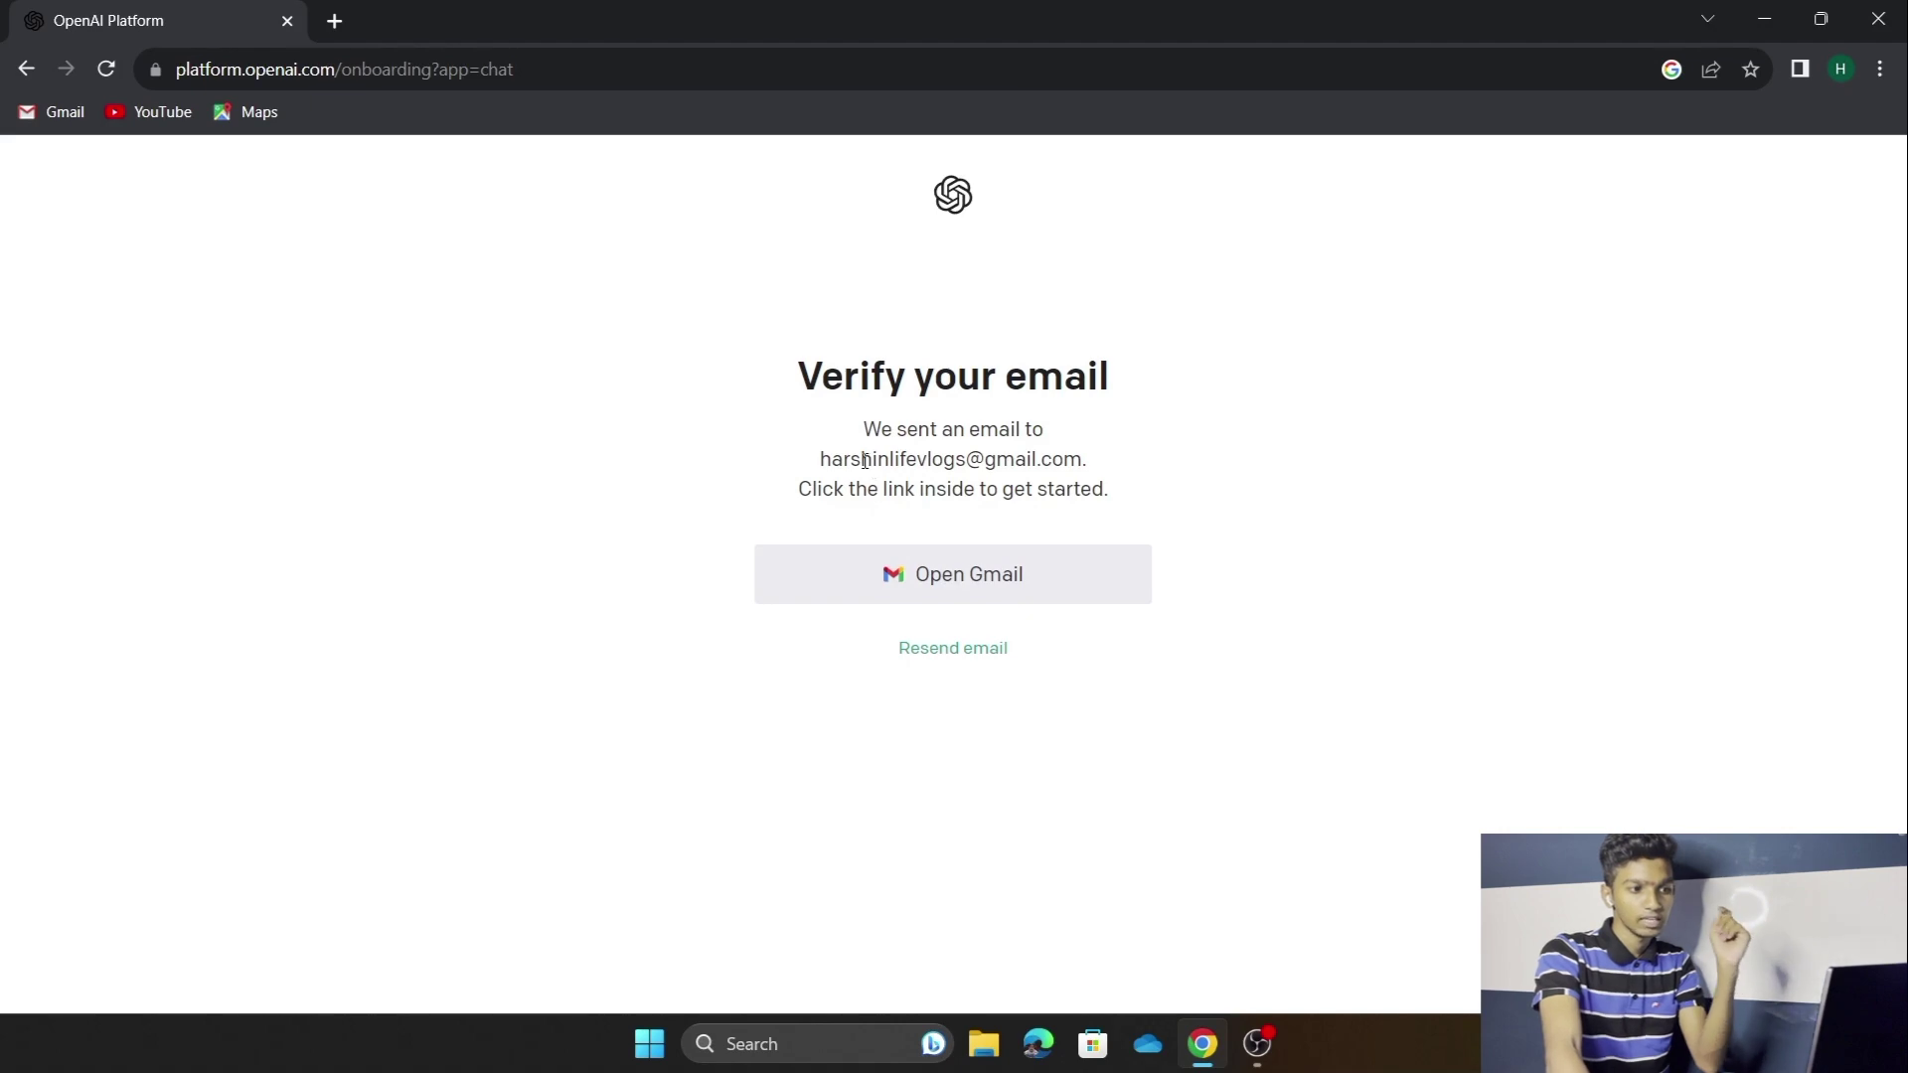
drag(827, 467, 1067, 462)
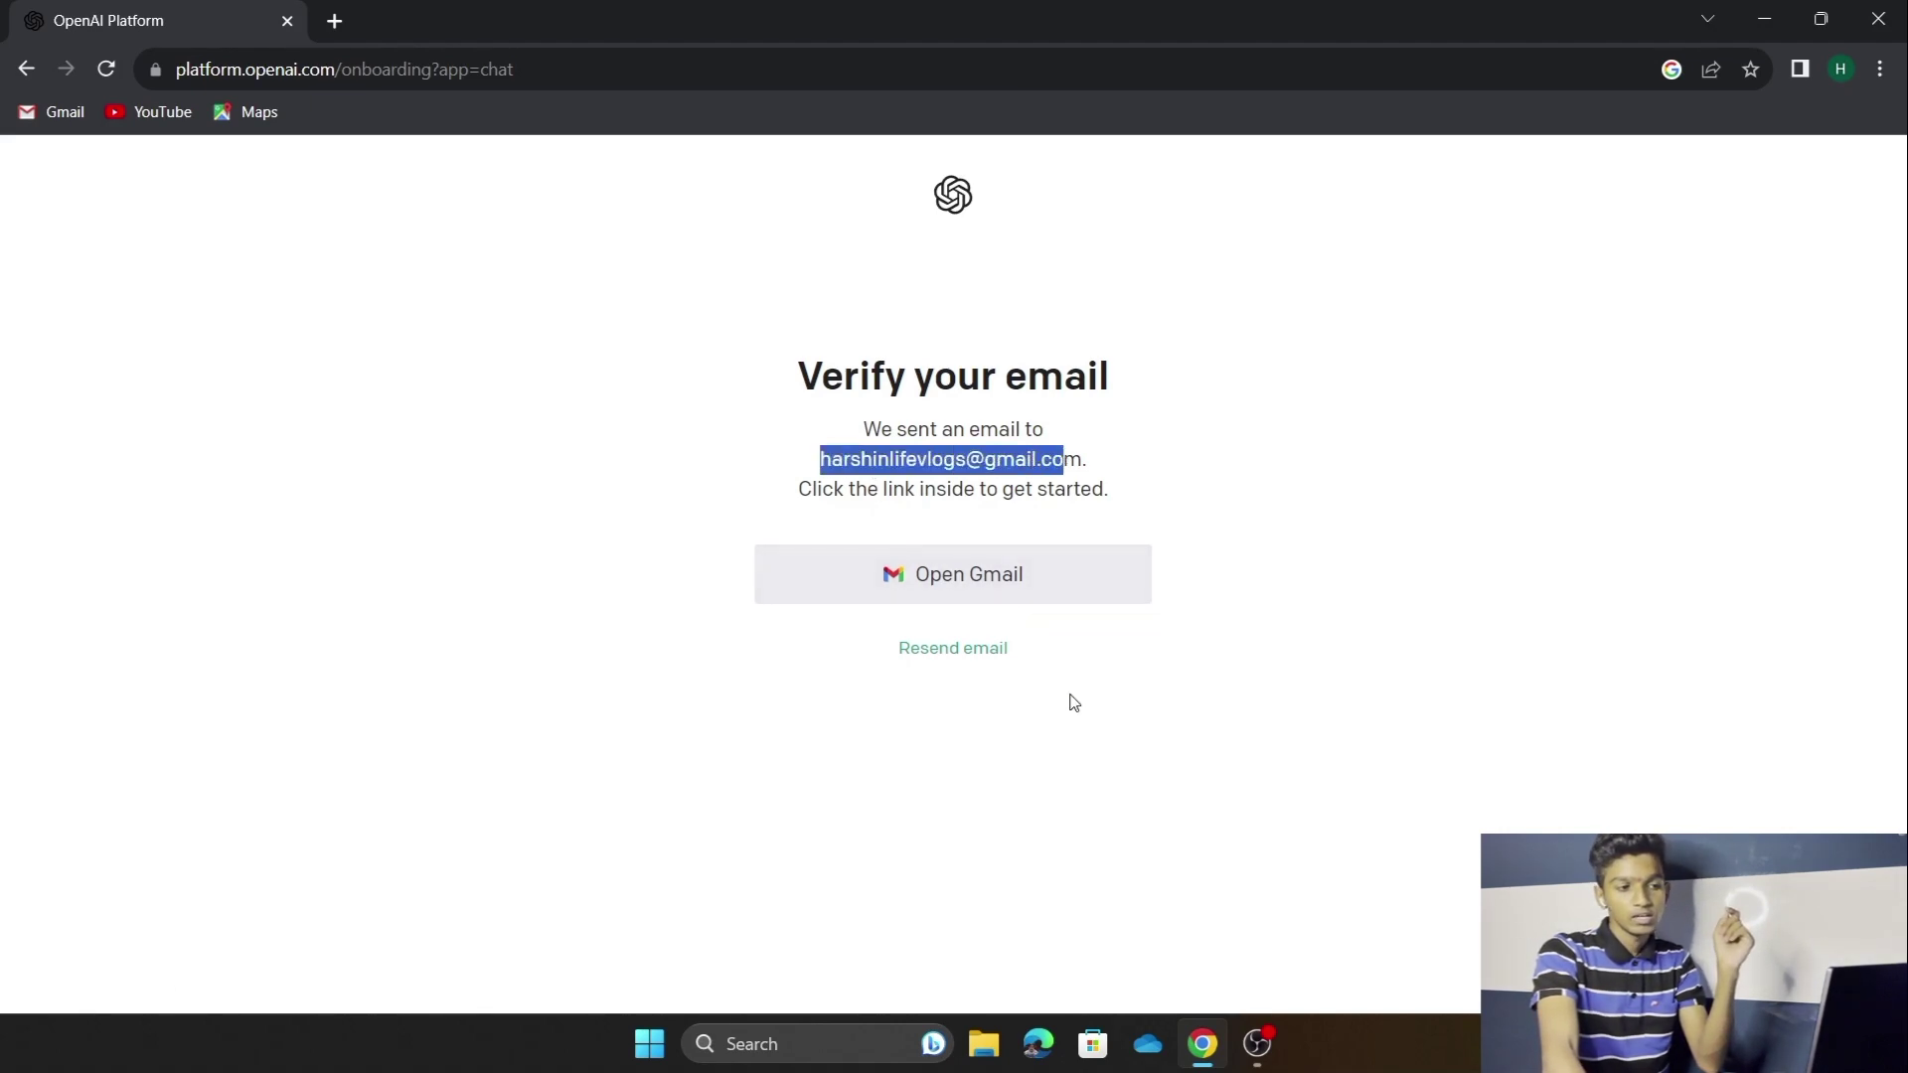
click(1065, 765)
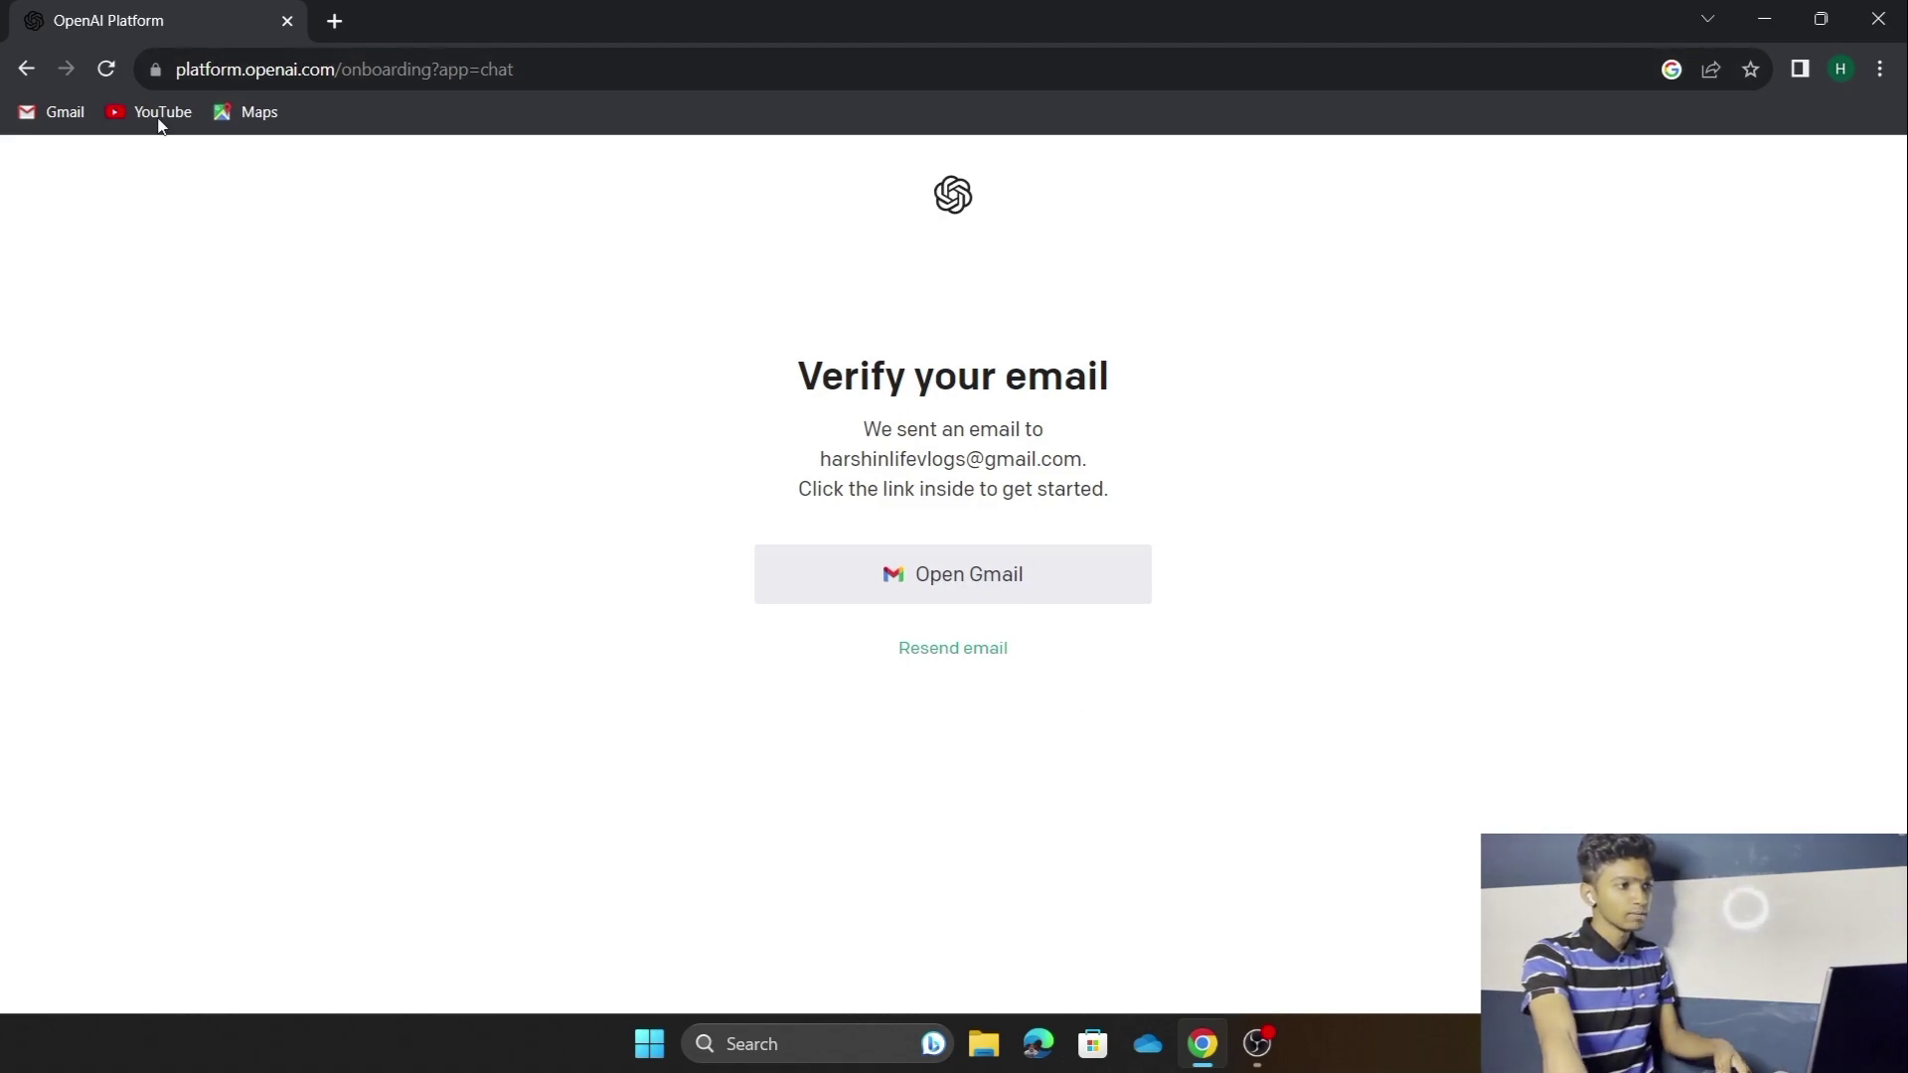
Step: Reload after e-mail verification and submit the first name and birthday
click(108, 68)
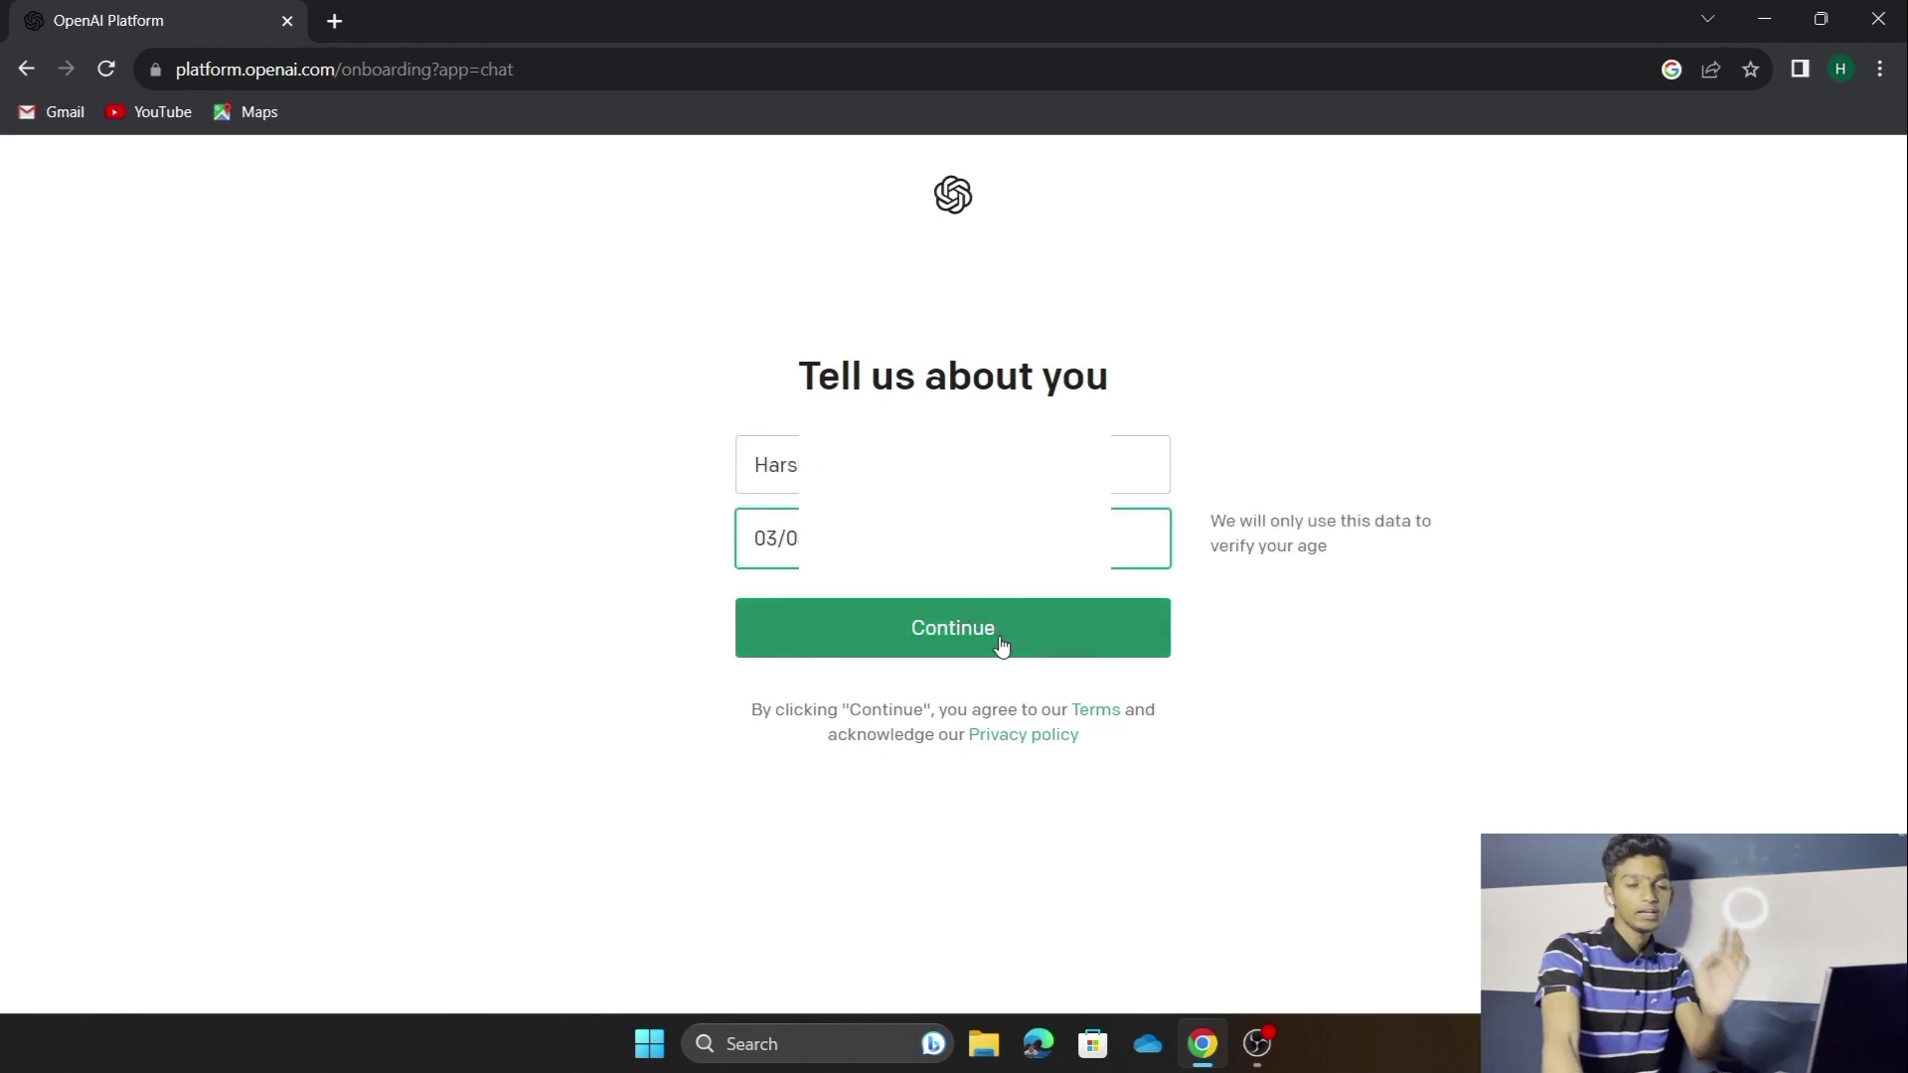
click(1001, 644)
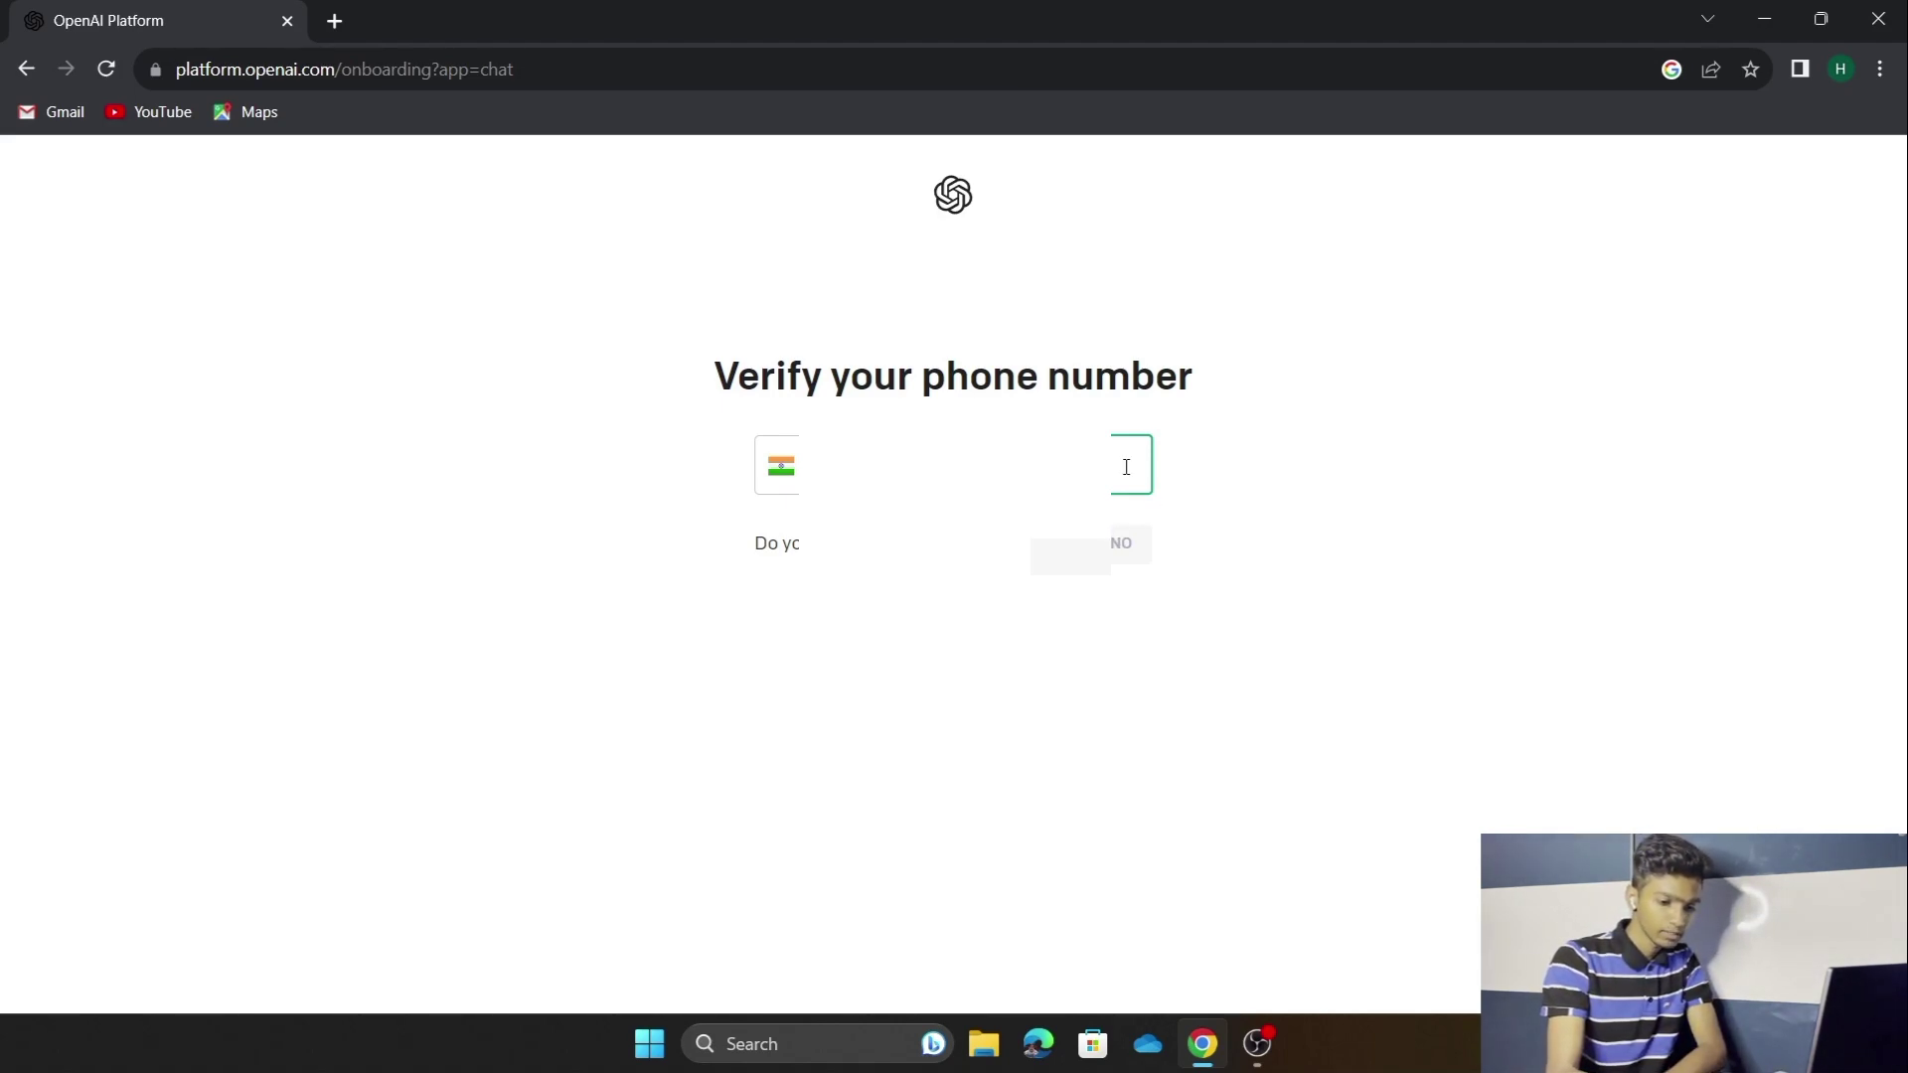
Step: Send the phone number and enter the received verification code
key(Return)
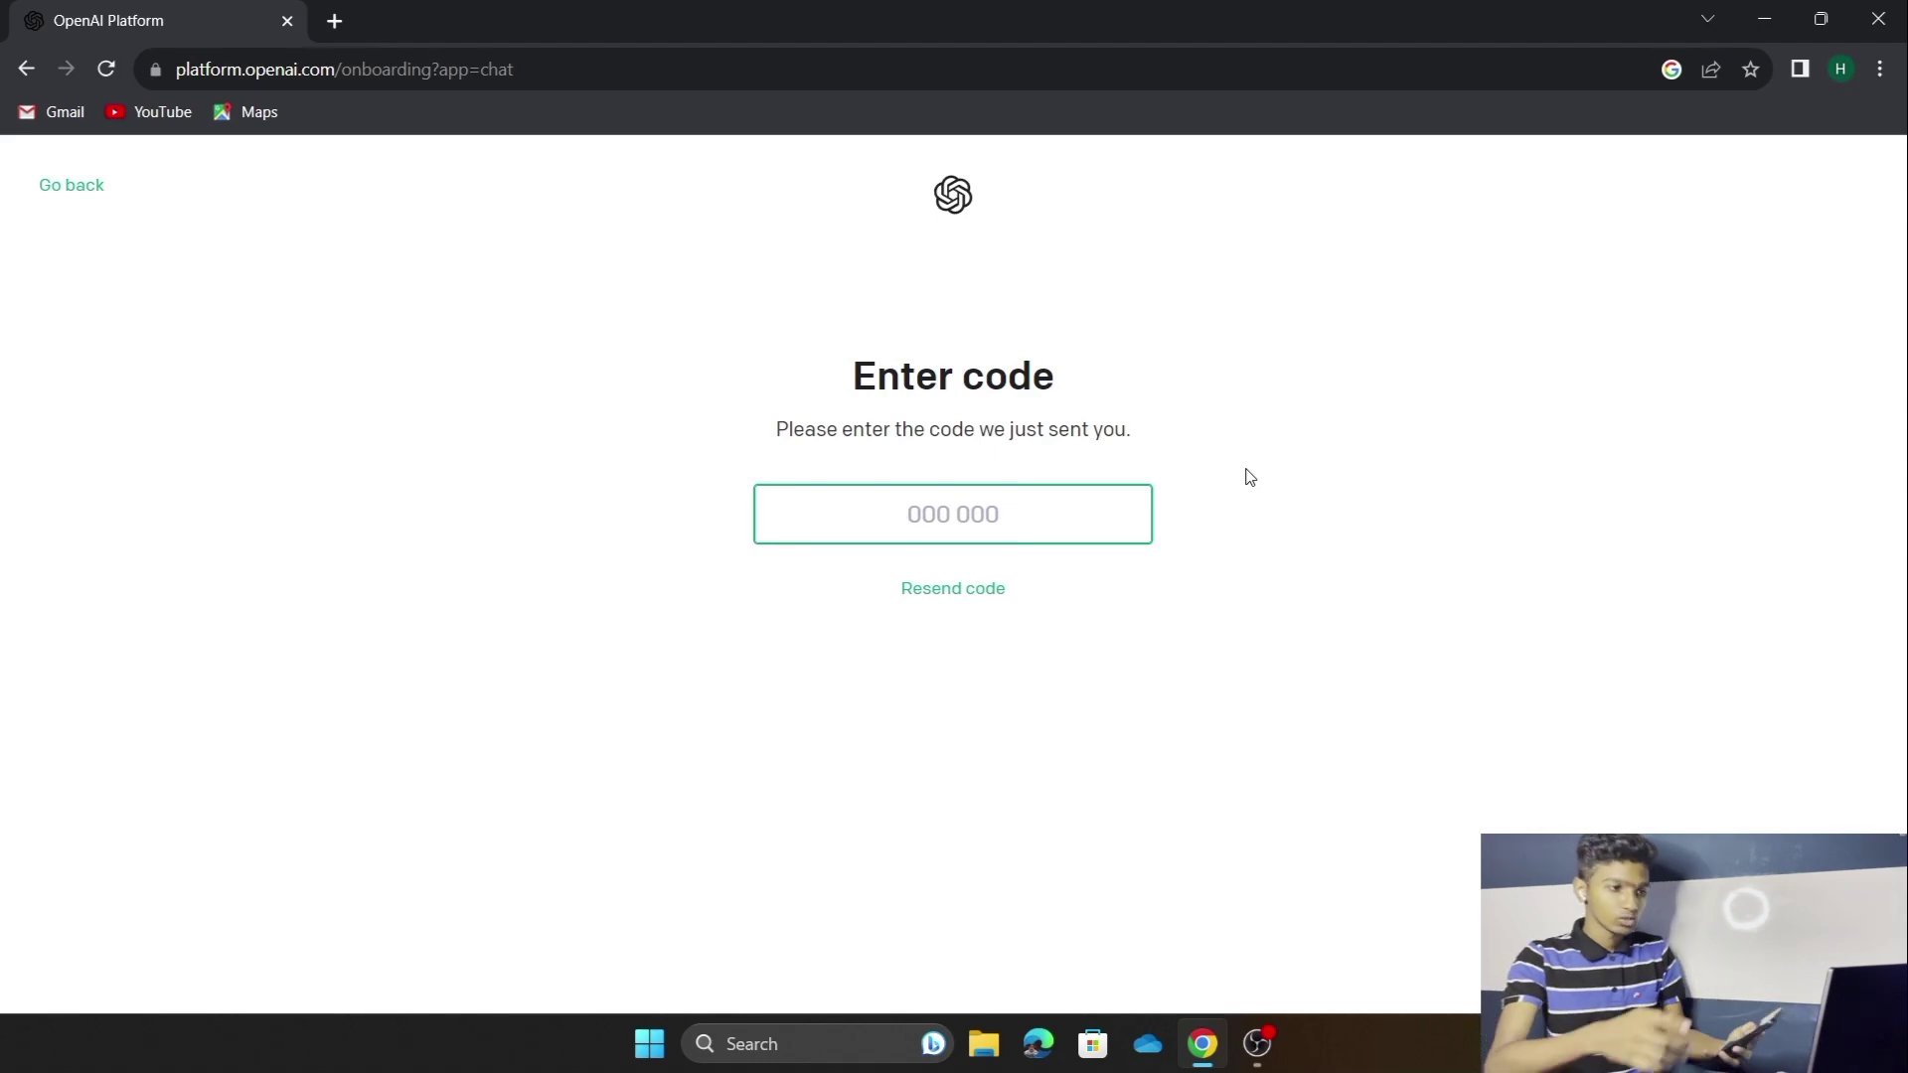
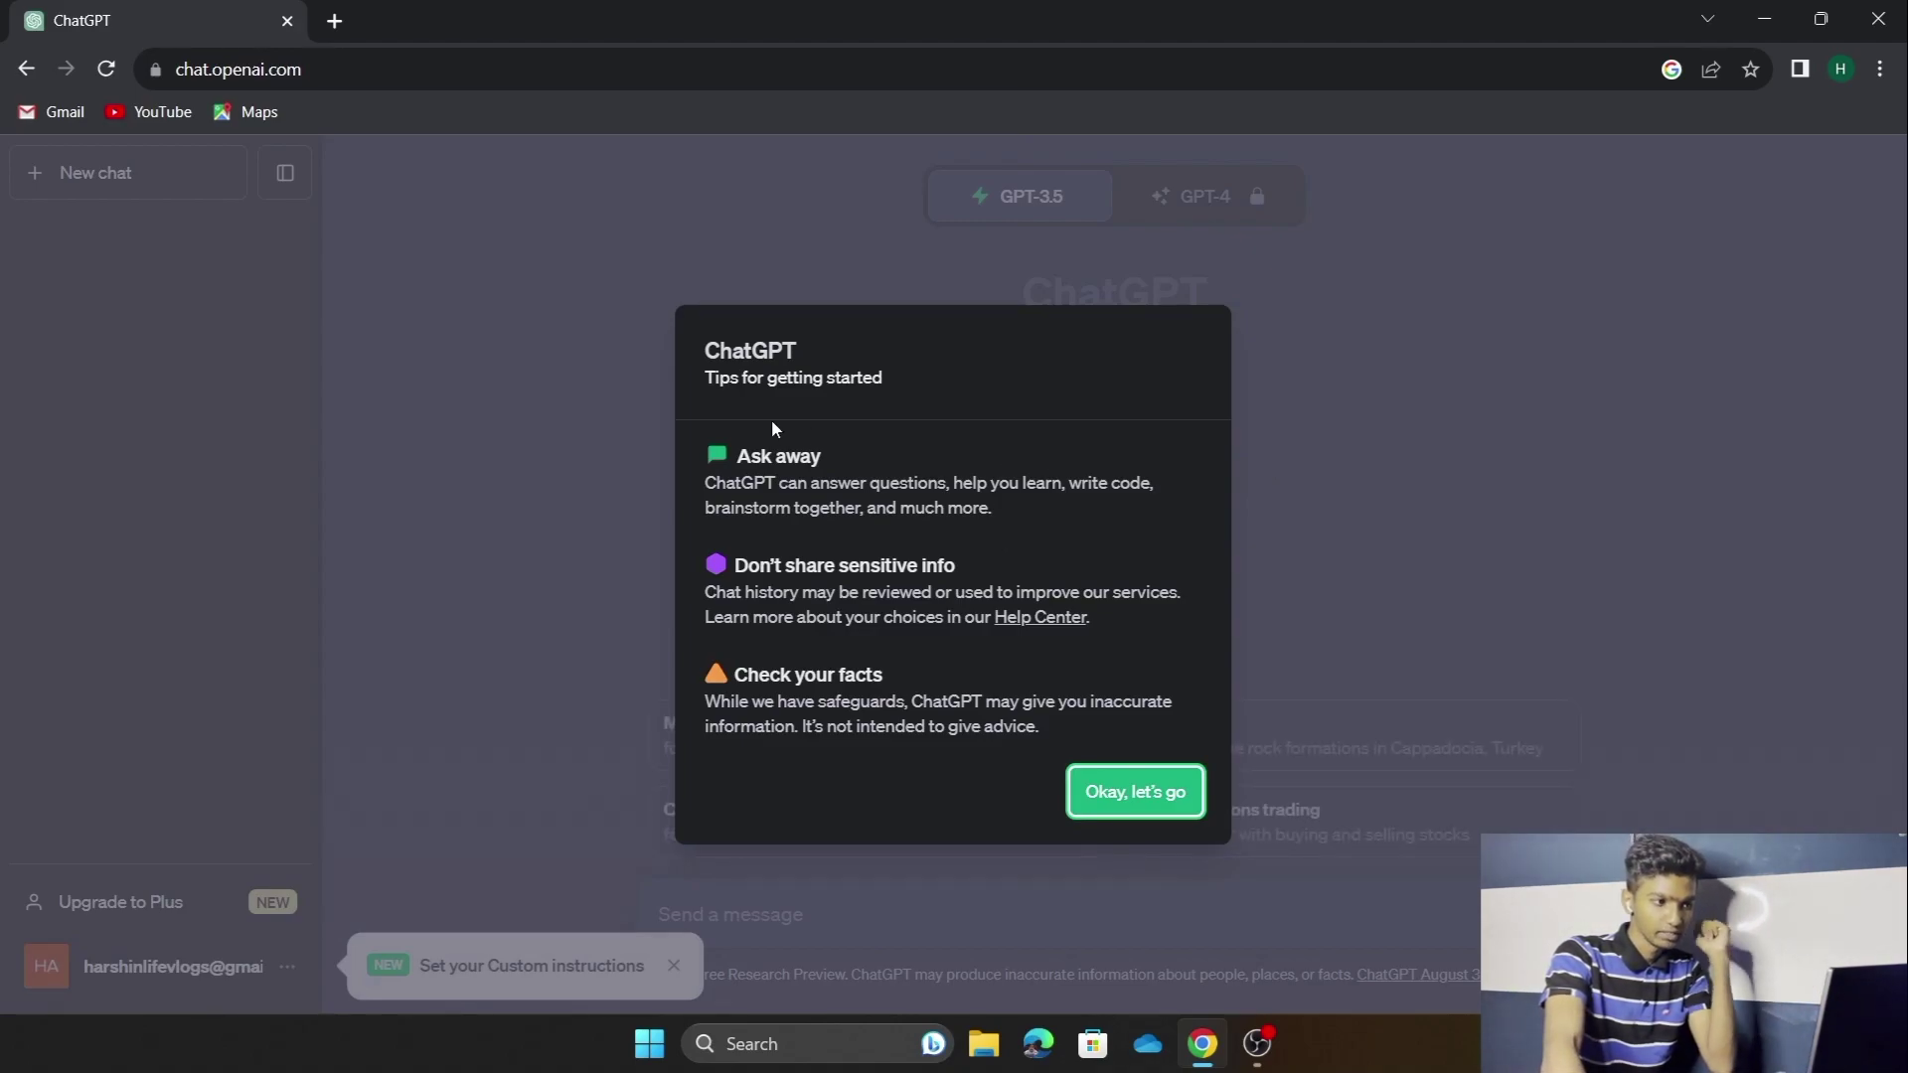
Step: Dismiss the getting-started tips and custom instructions notice, then focus the message box
drag(763, 446, 1006, 700)
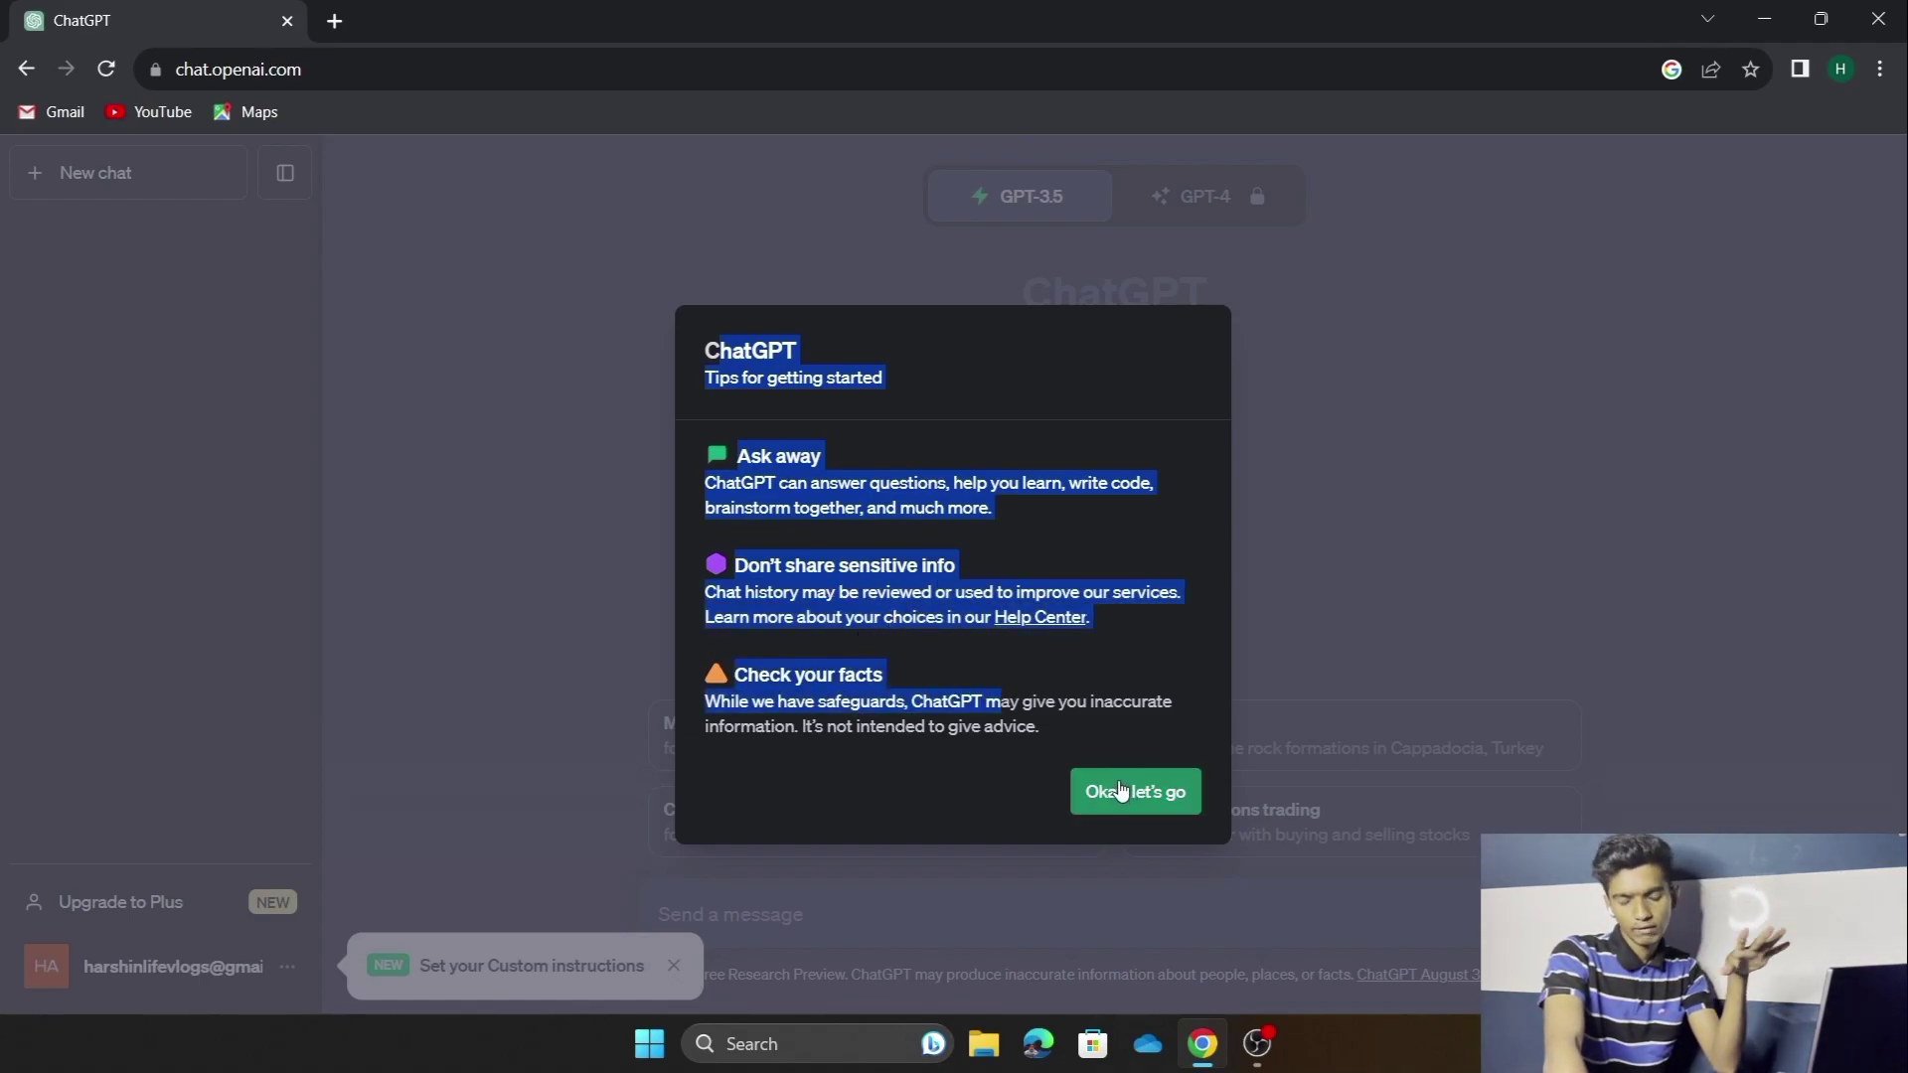
click(942, 735)
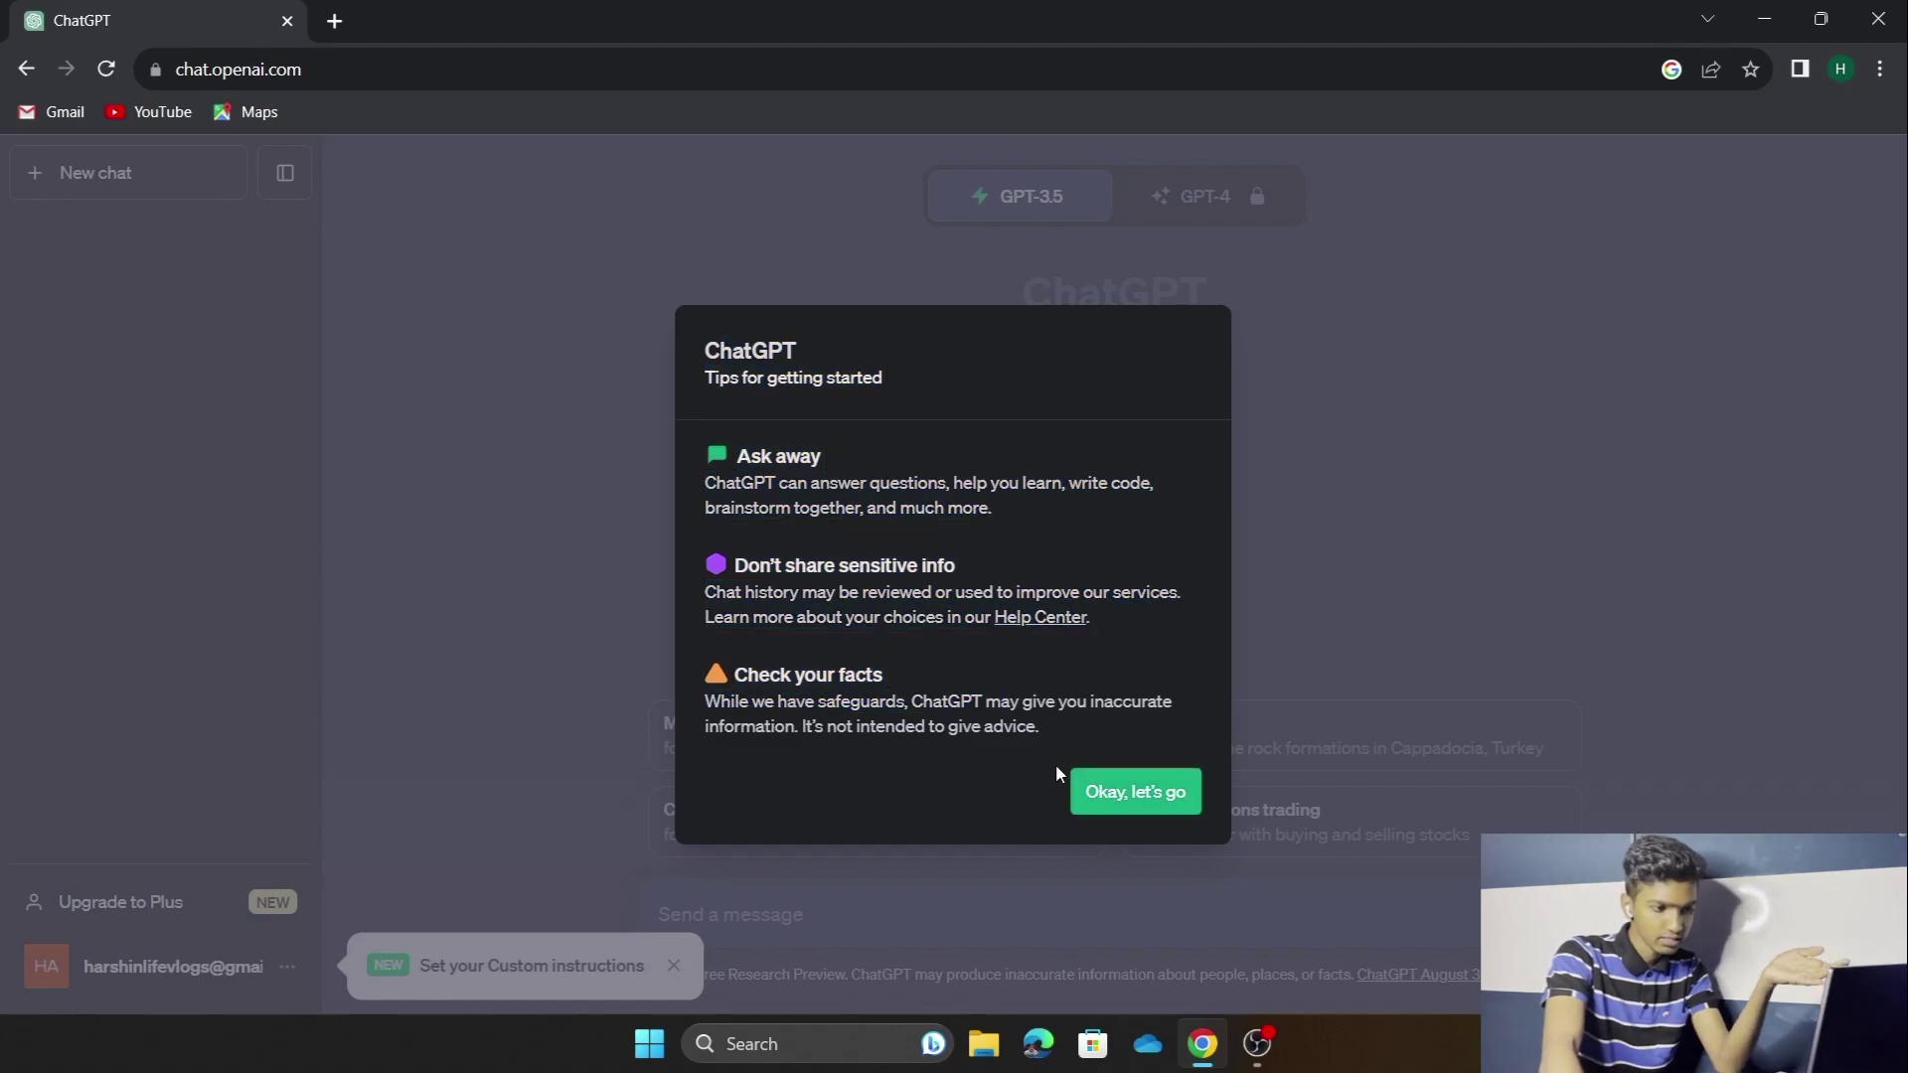
click(1153, 789)
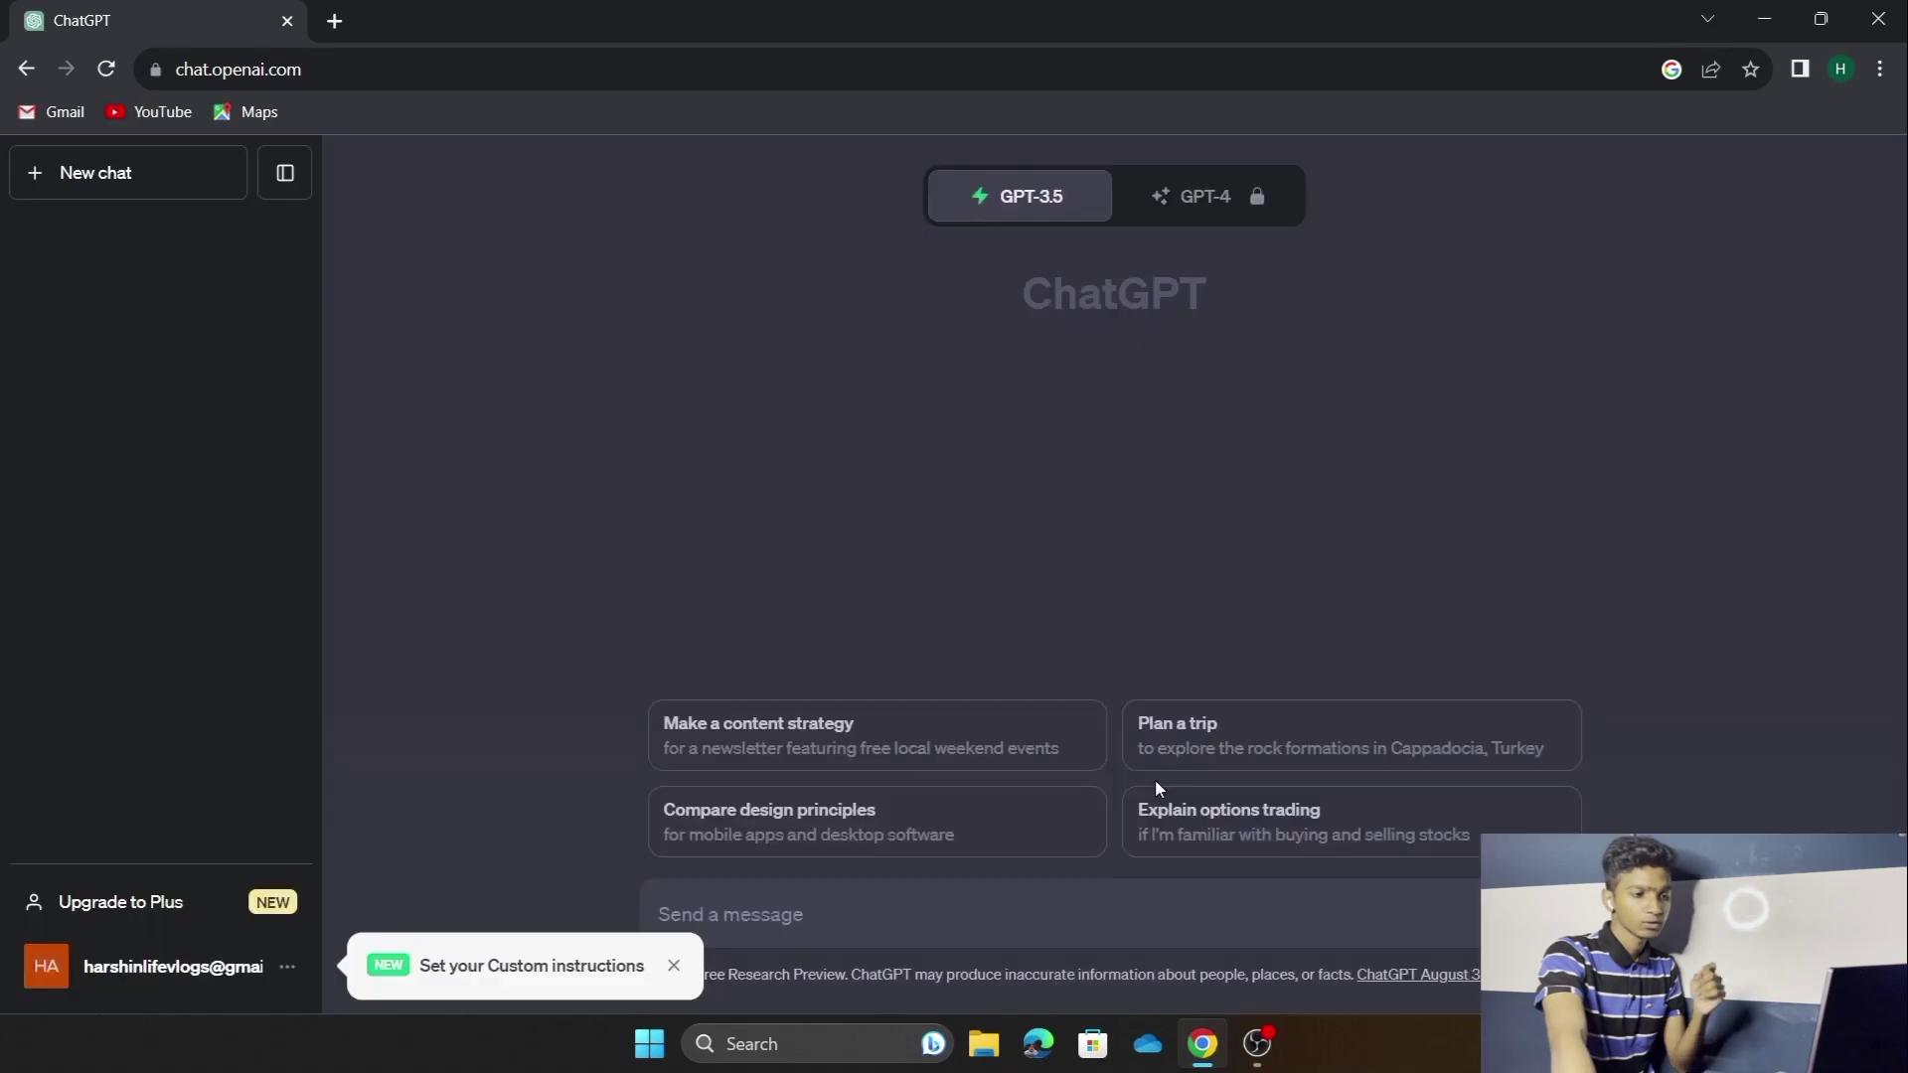
click(677, 965)
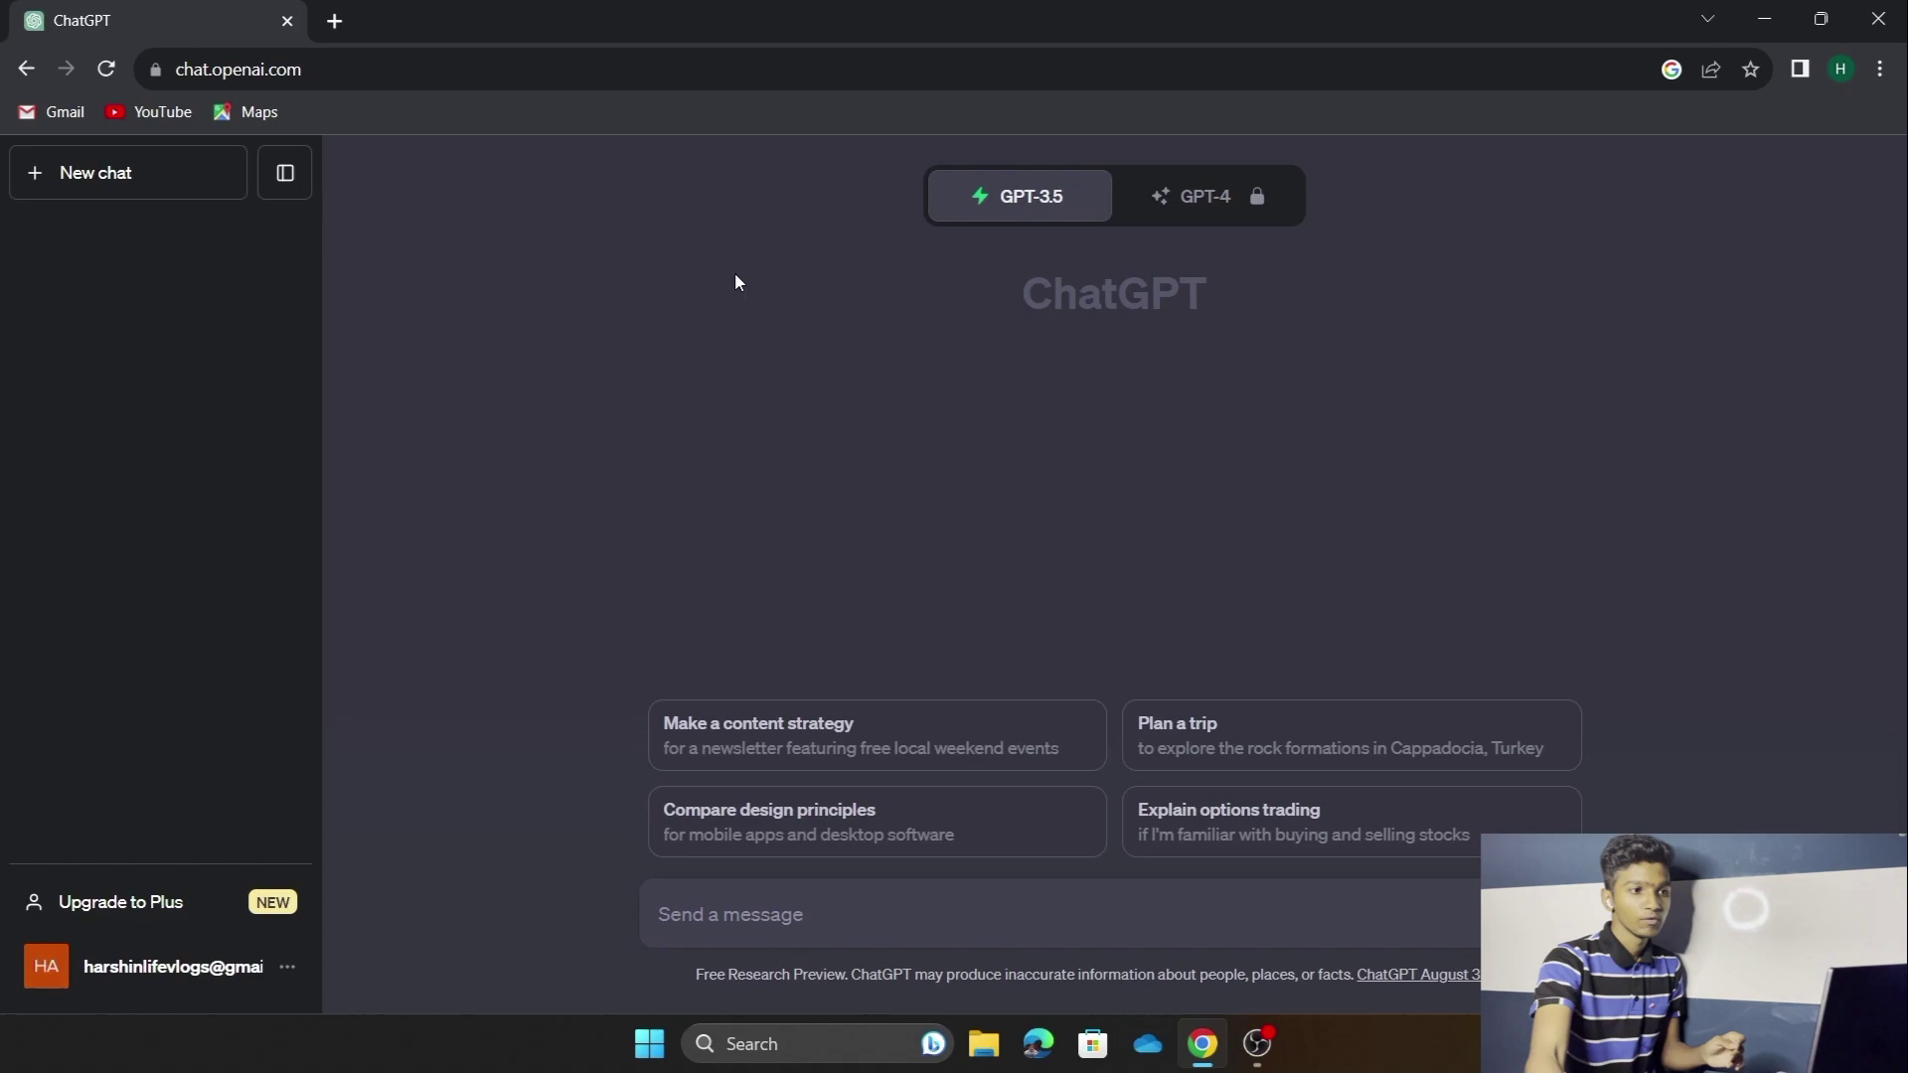
mouse_move(1222, 196)
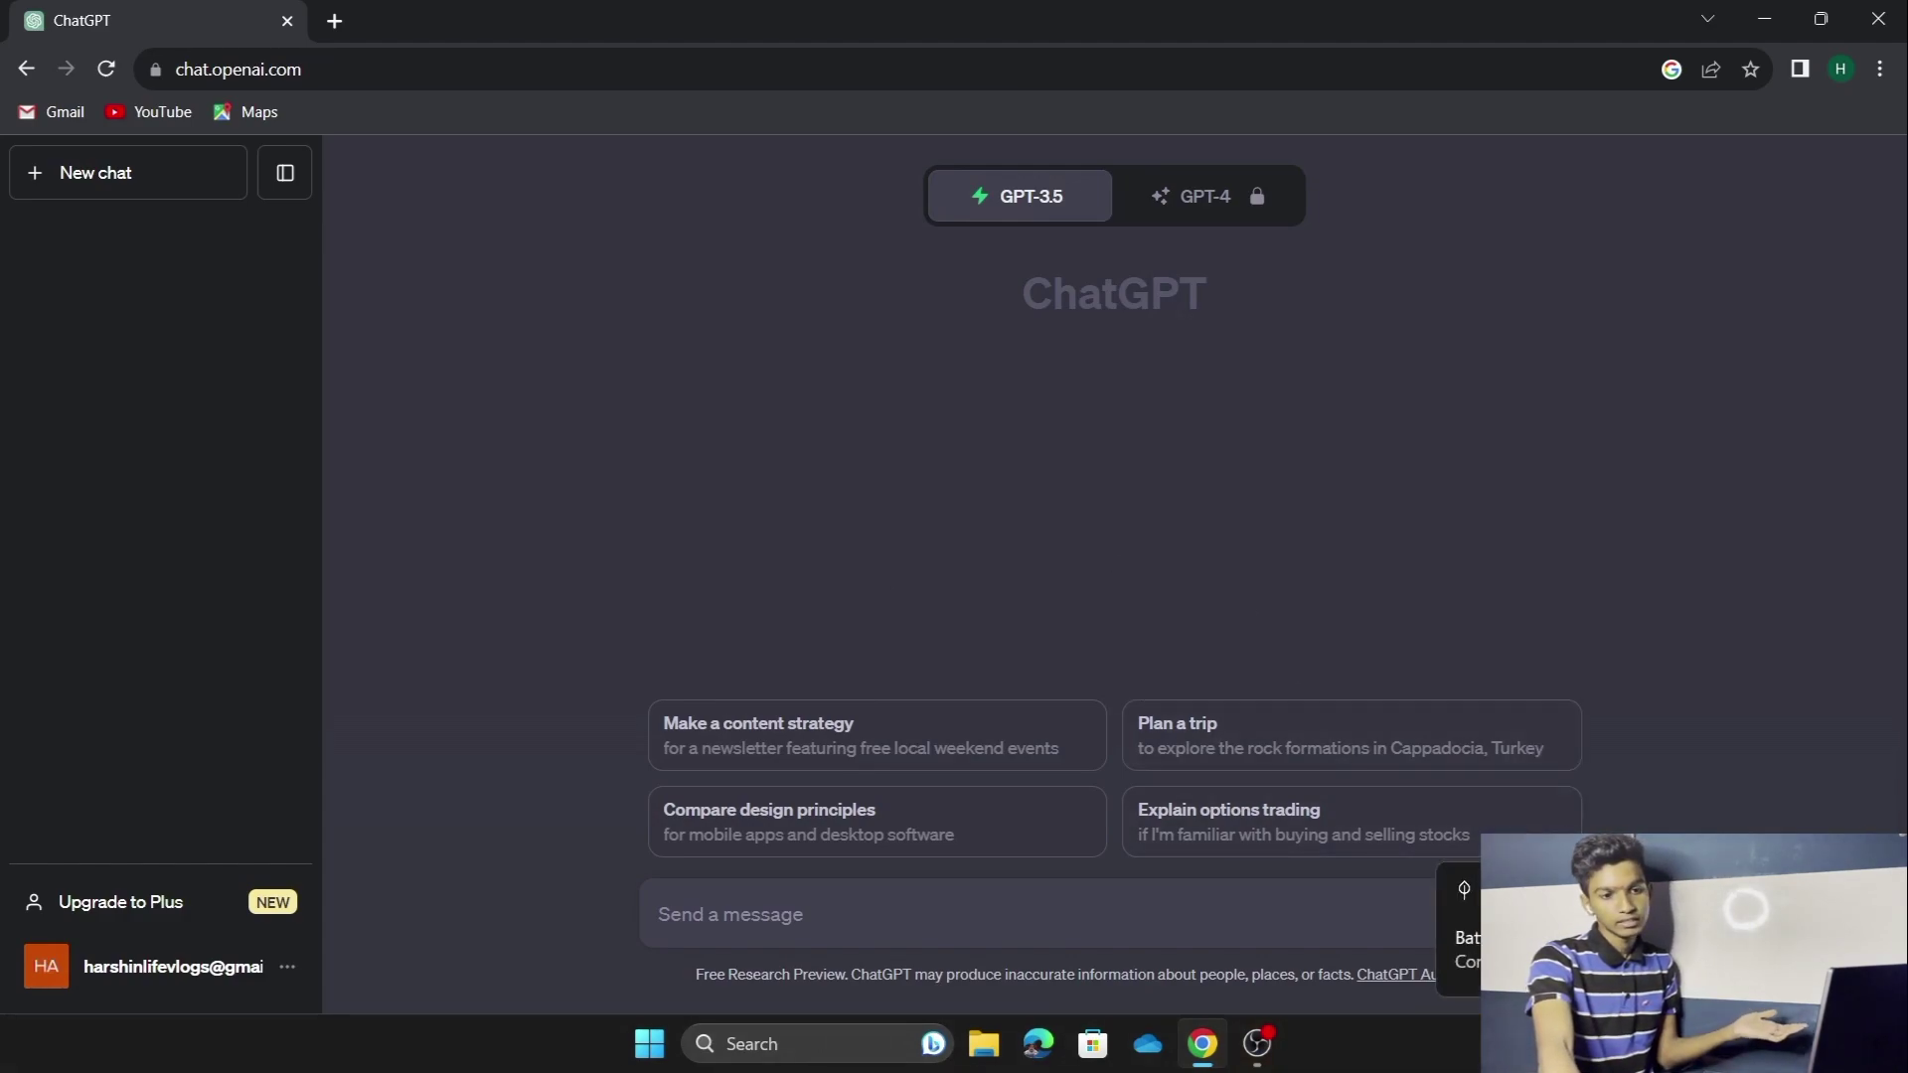
click(1465, 927)
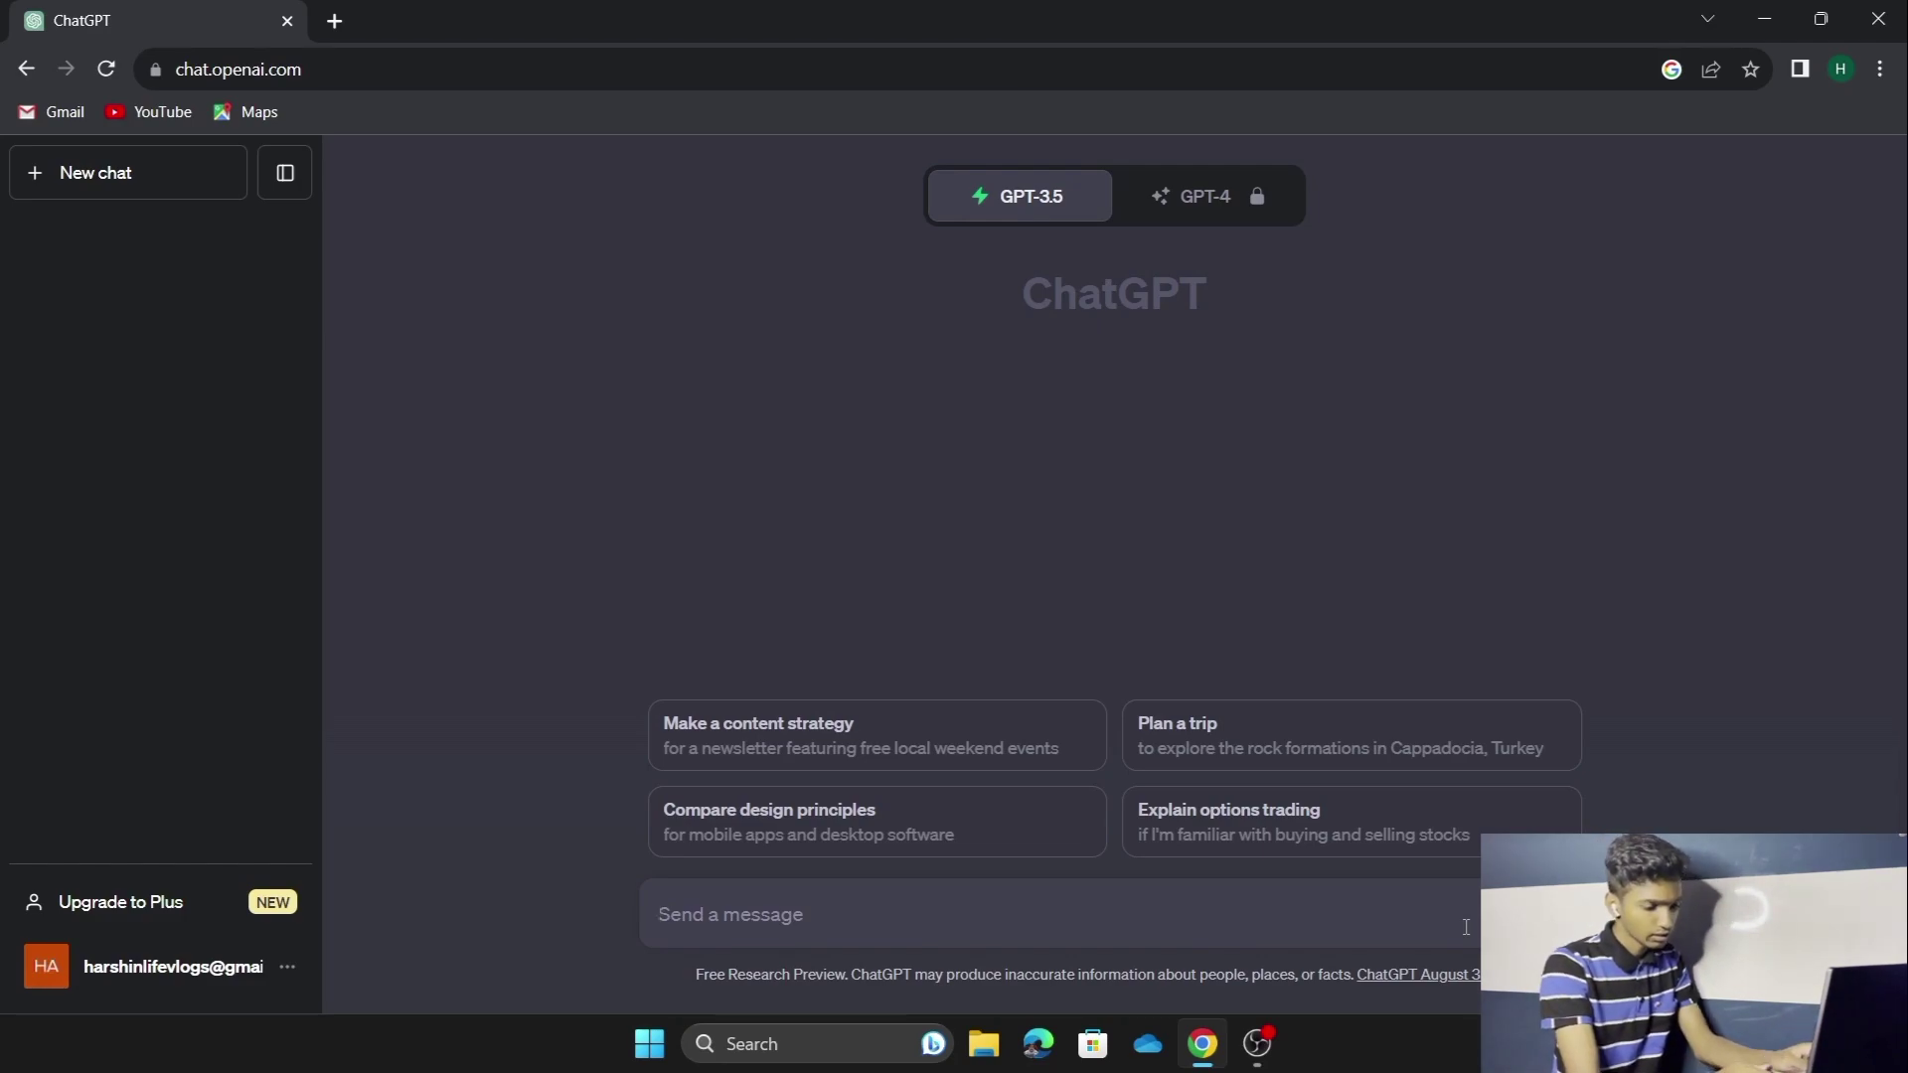
Step: Send ChatGPT the prompt 'Make me a recipie of rice and sambhar'
text(Make me a )
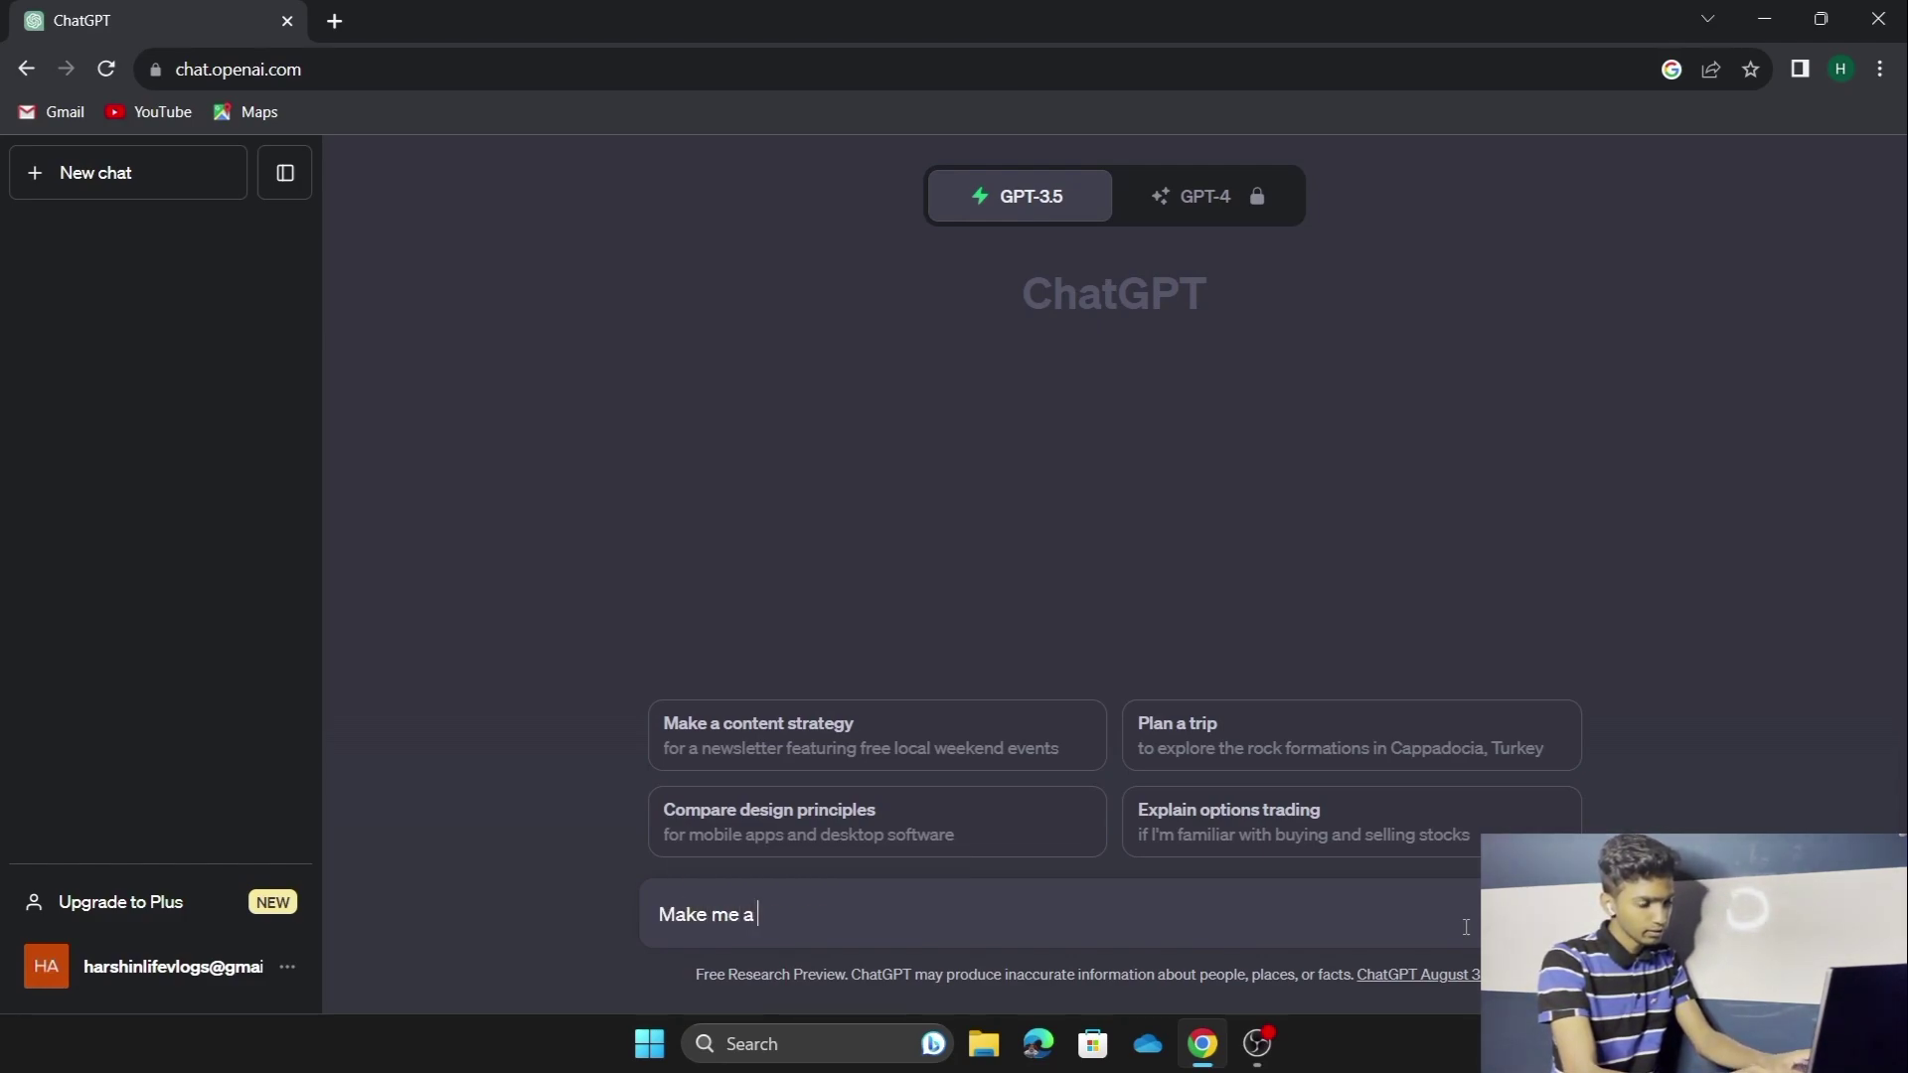
text(recipi)
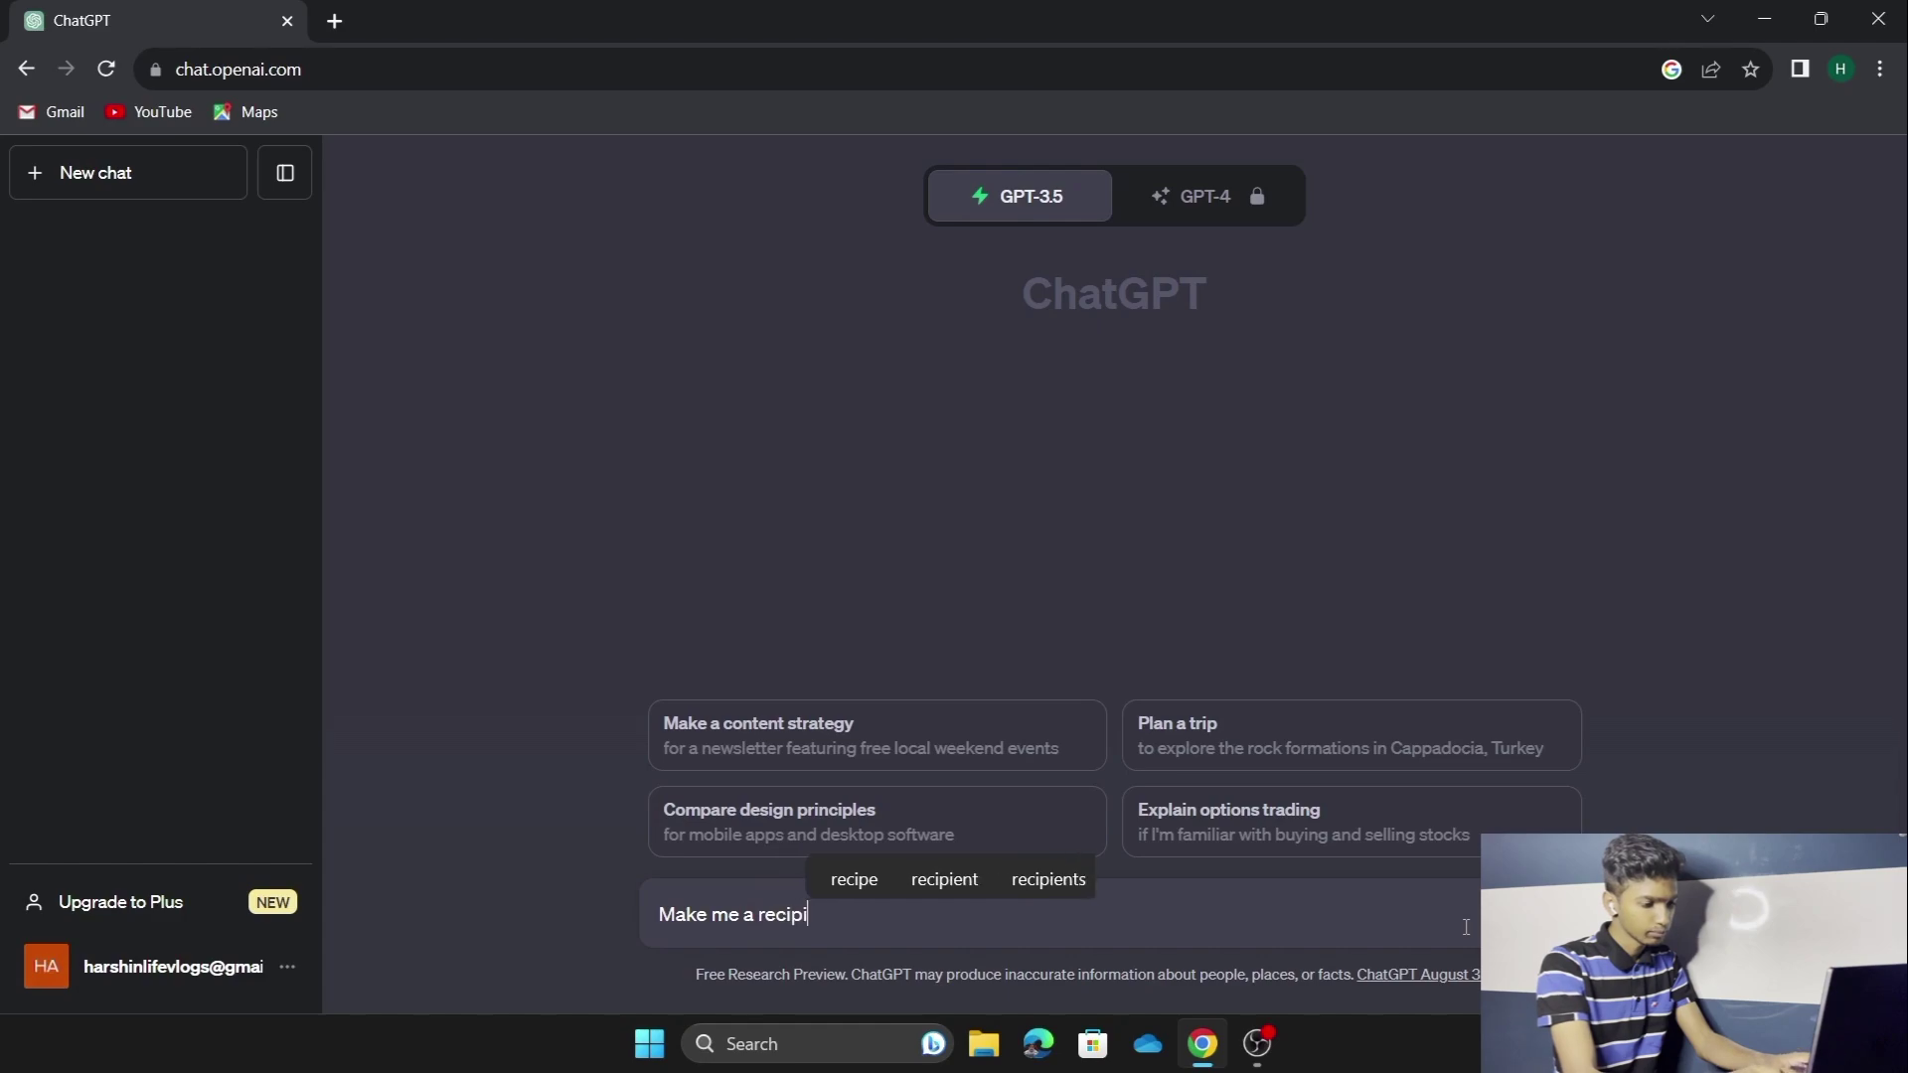
text(e of)
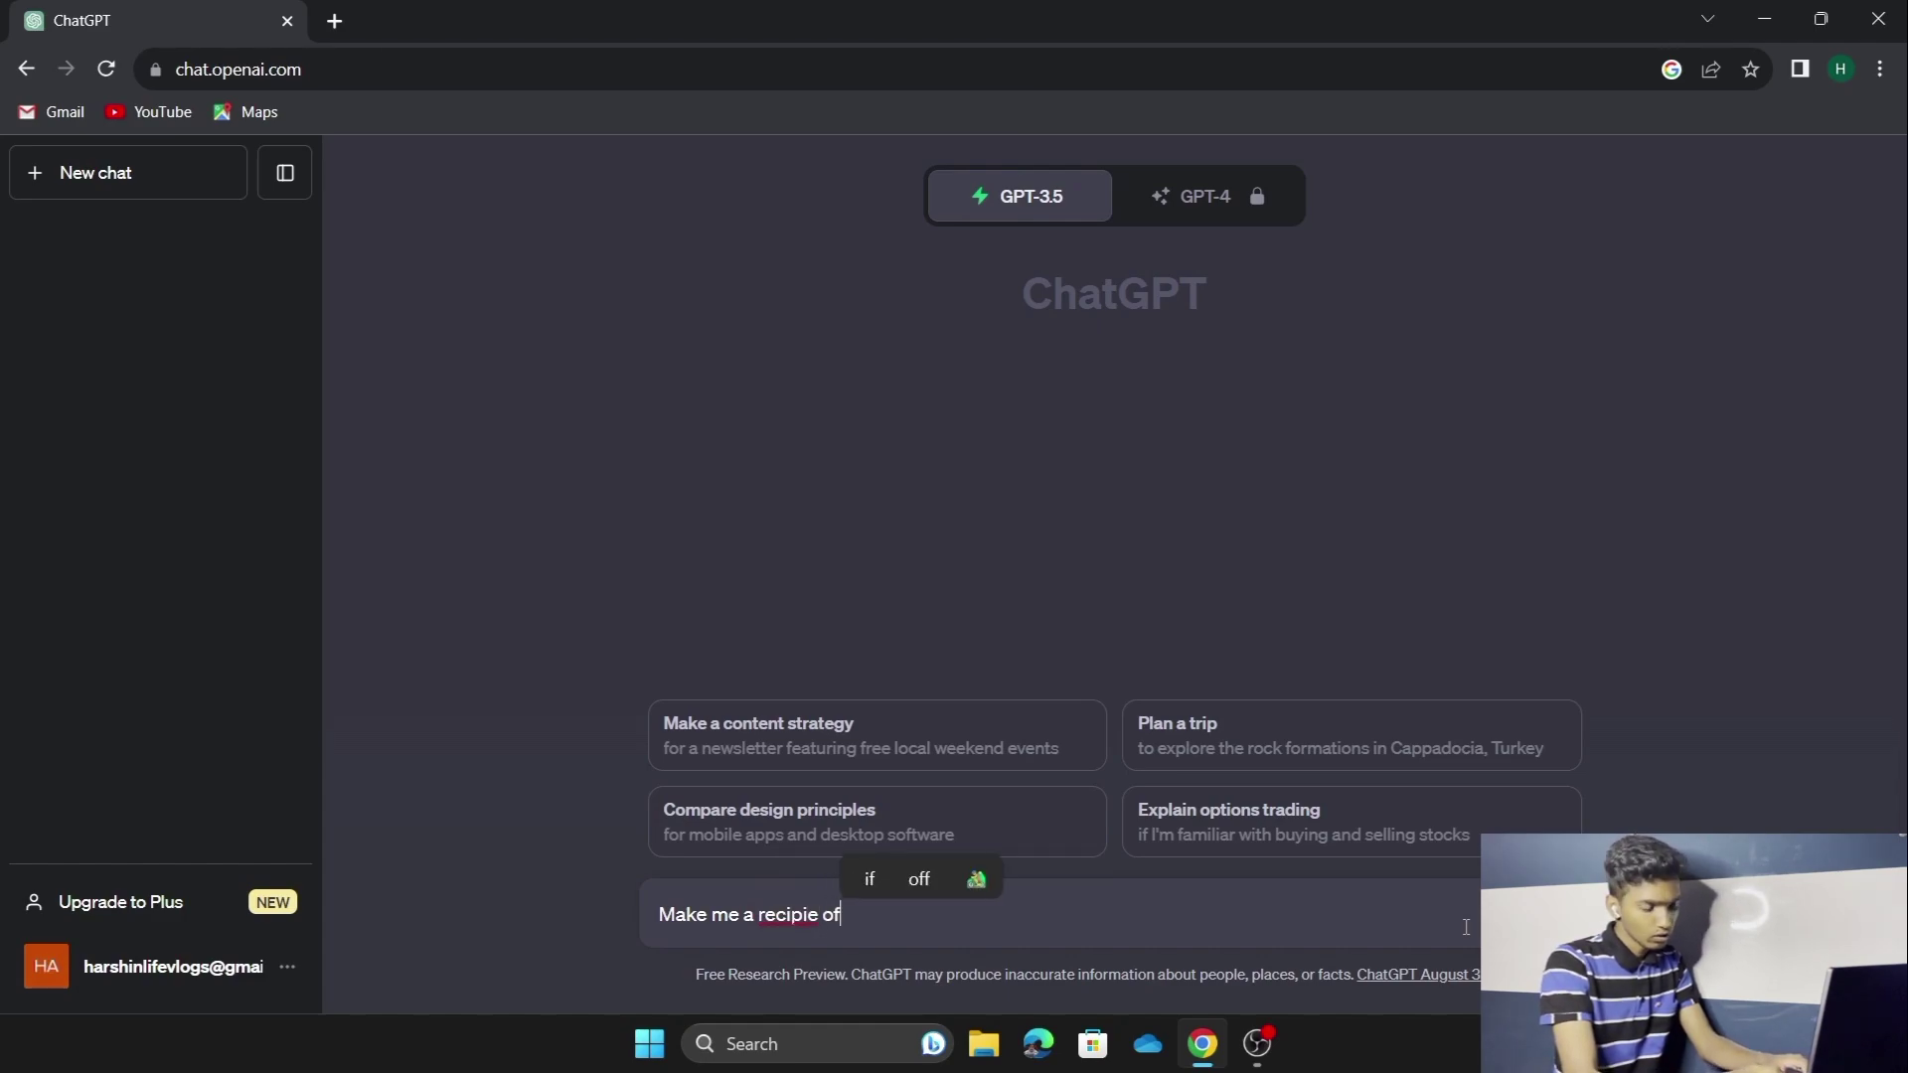
text( rice )
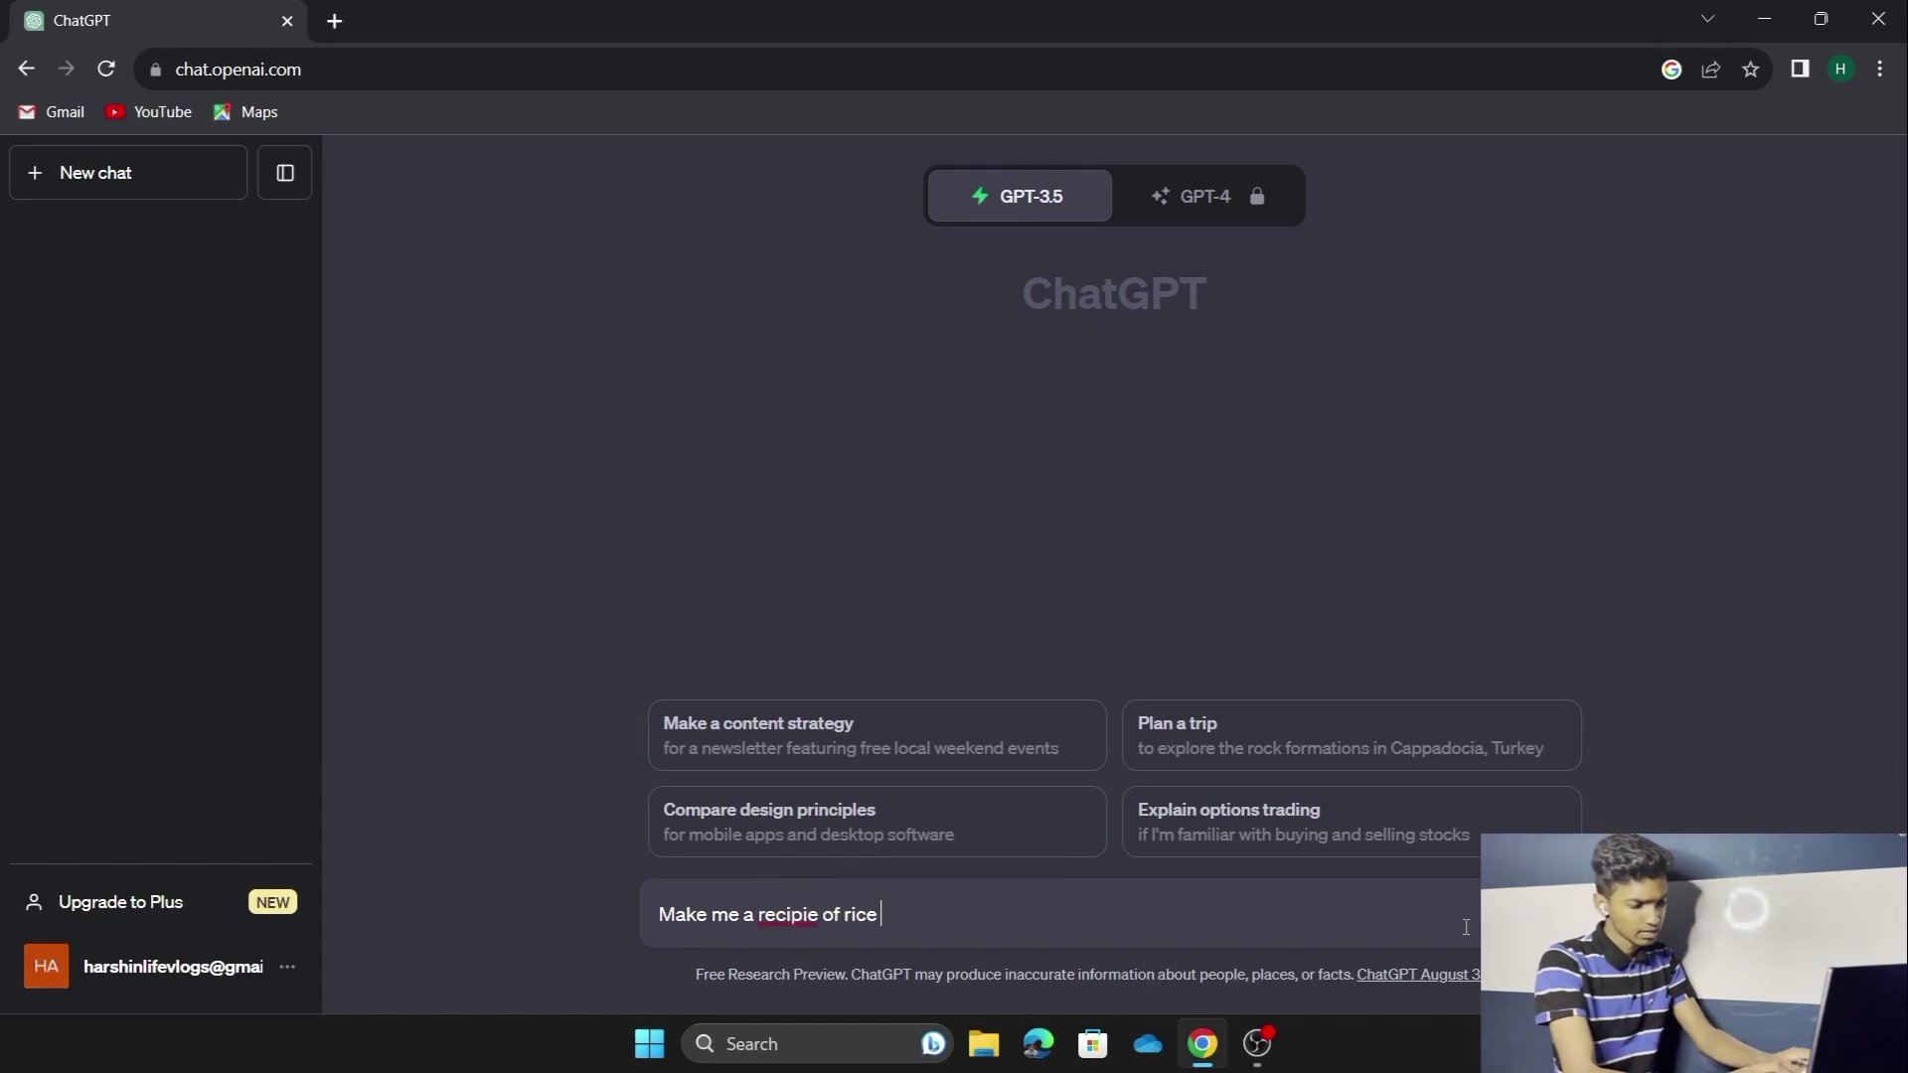
text(and sambh)
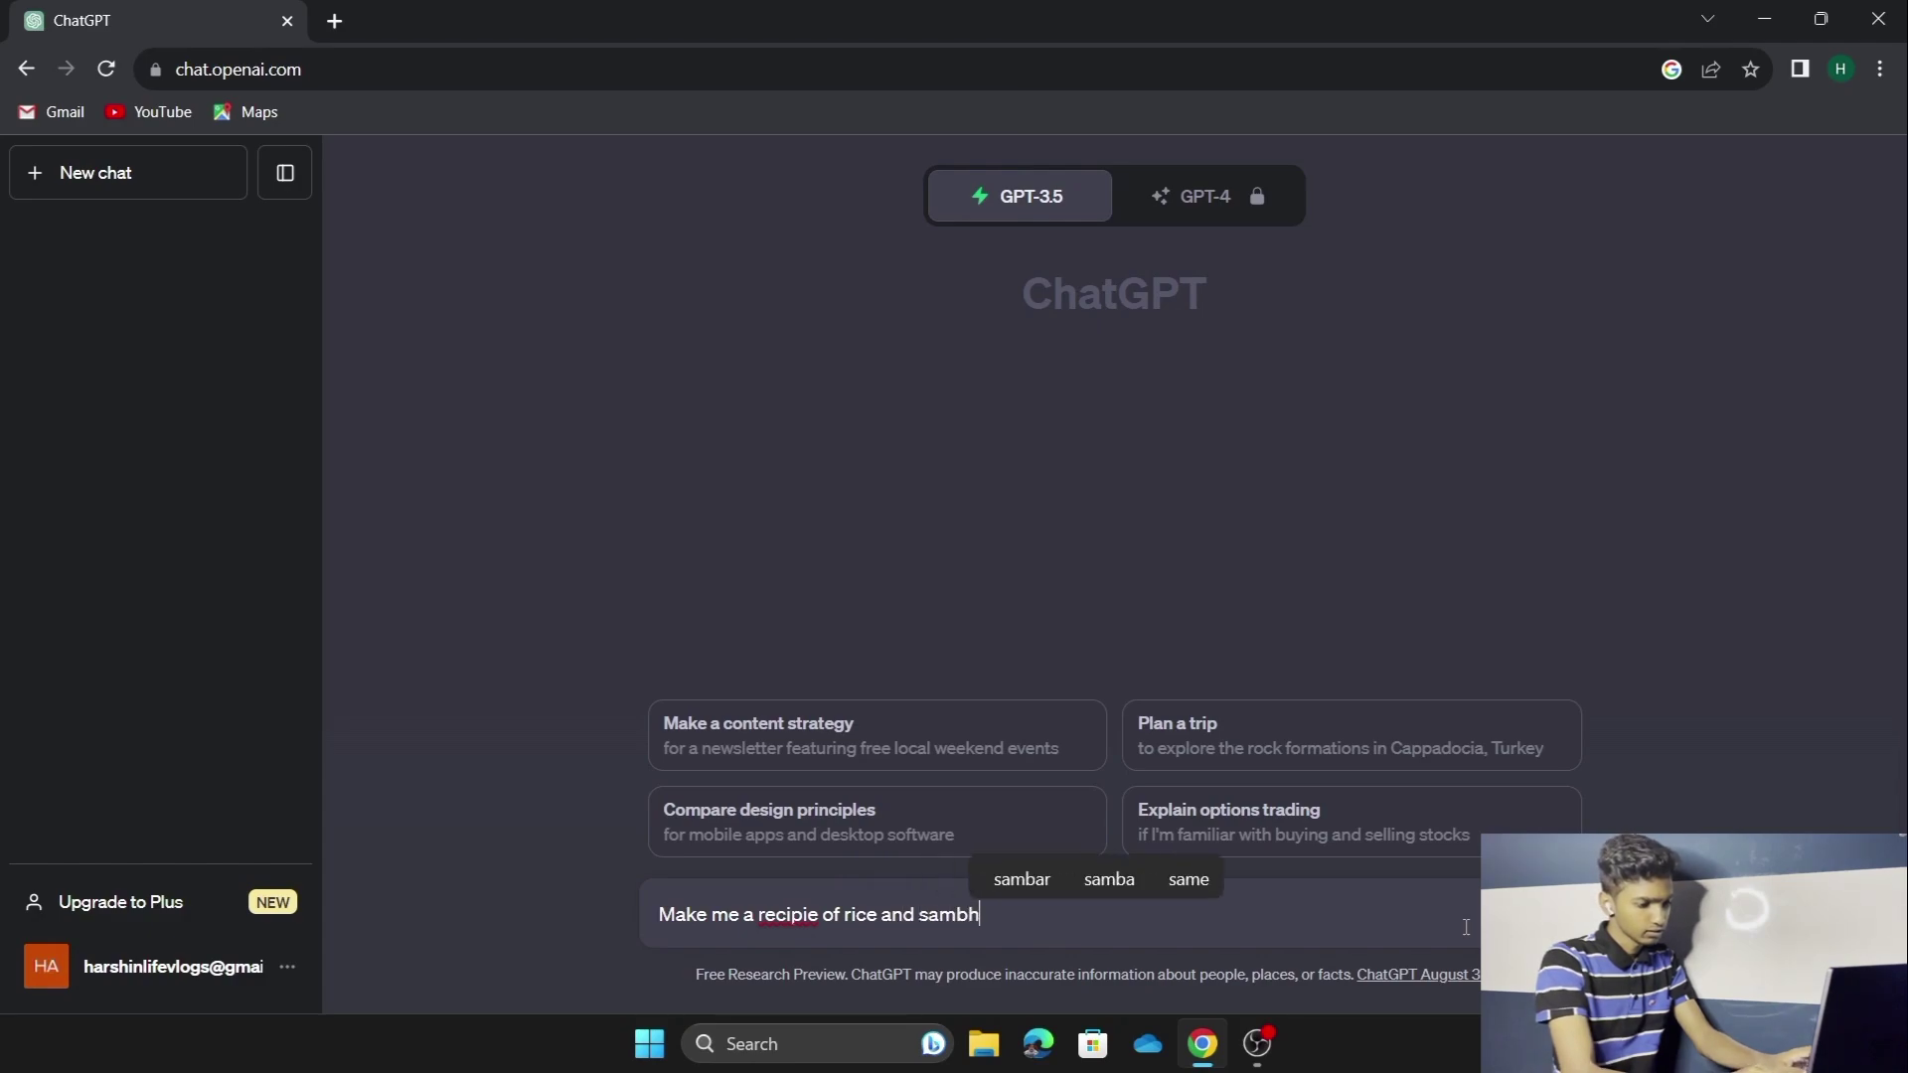
text(ar)
key(Return)
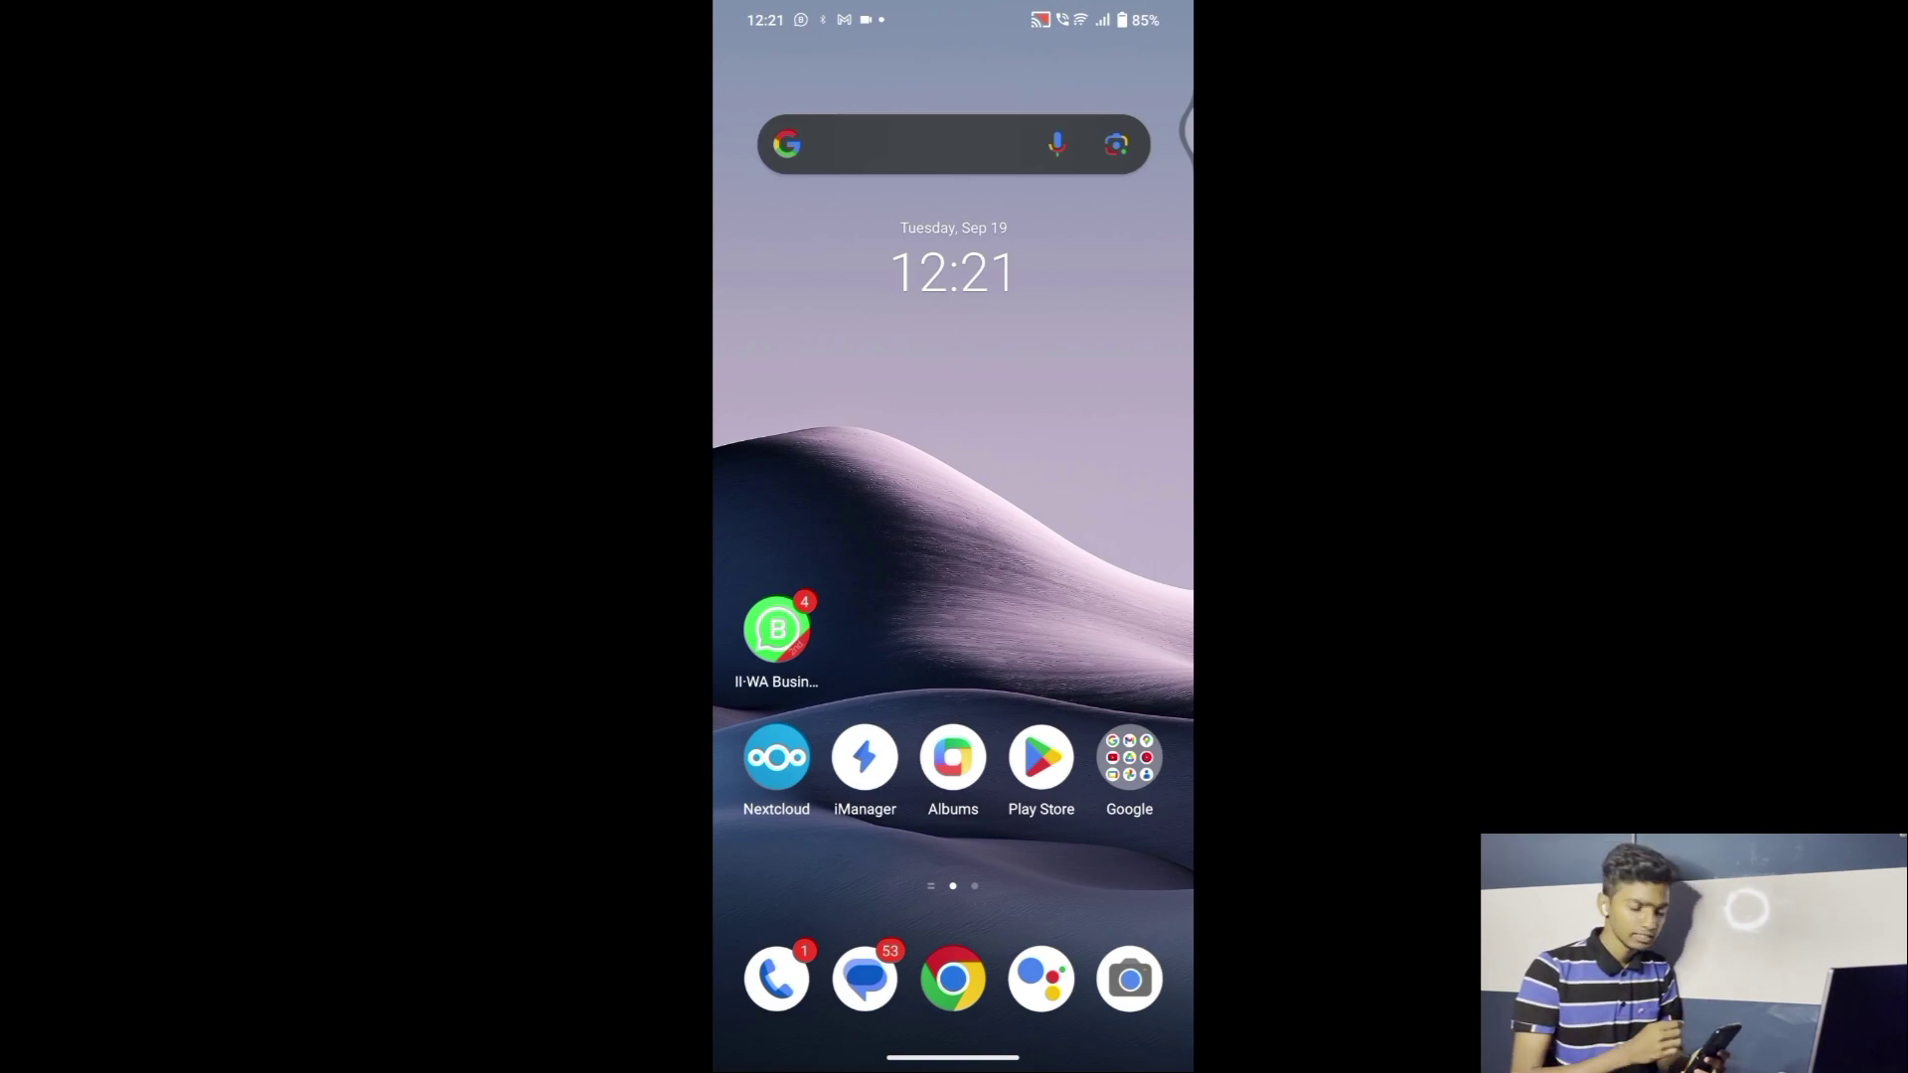
Step: In Play Store, replace the old accubattery search with a search for 'chatgpt'
click(1040, 757)
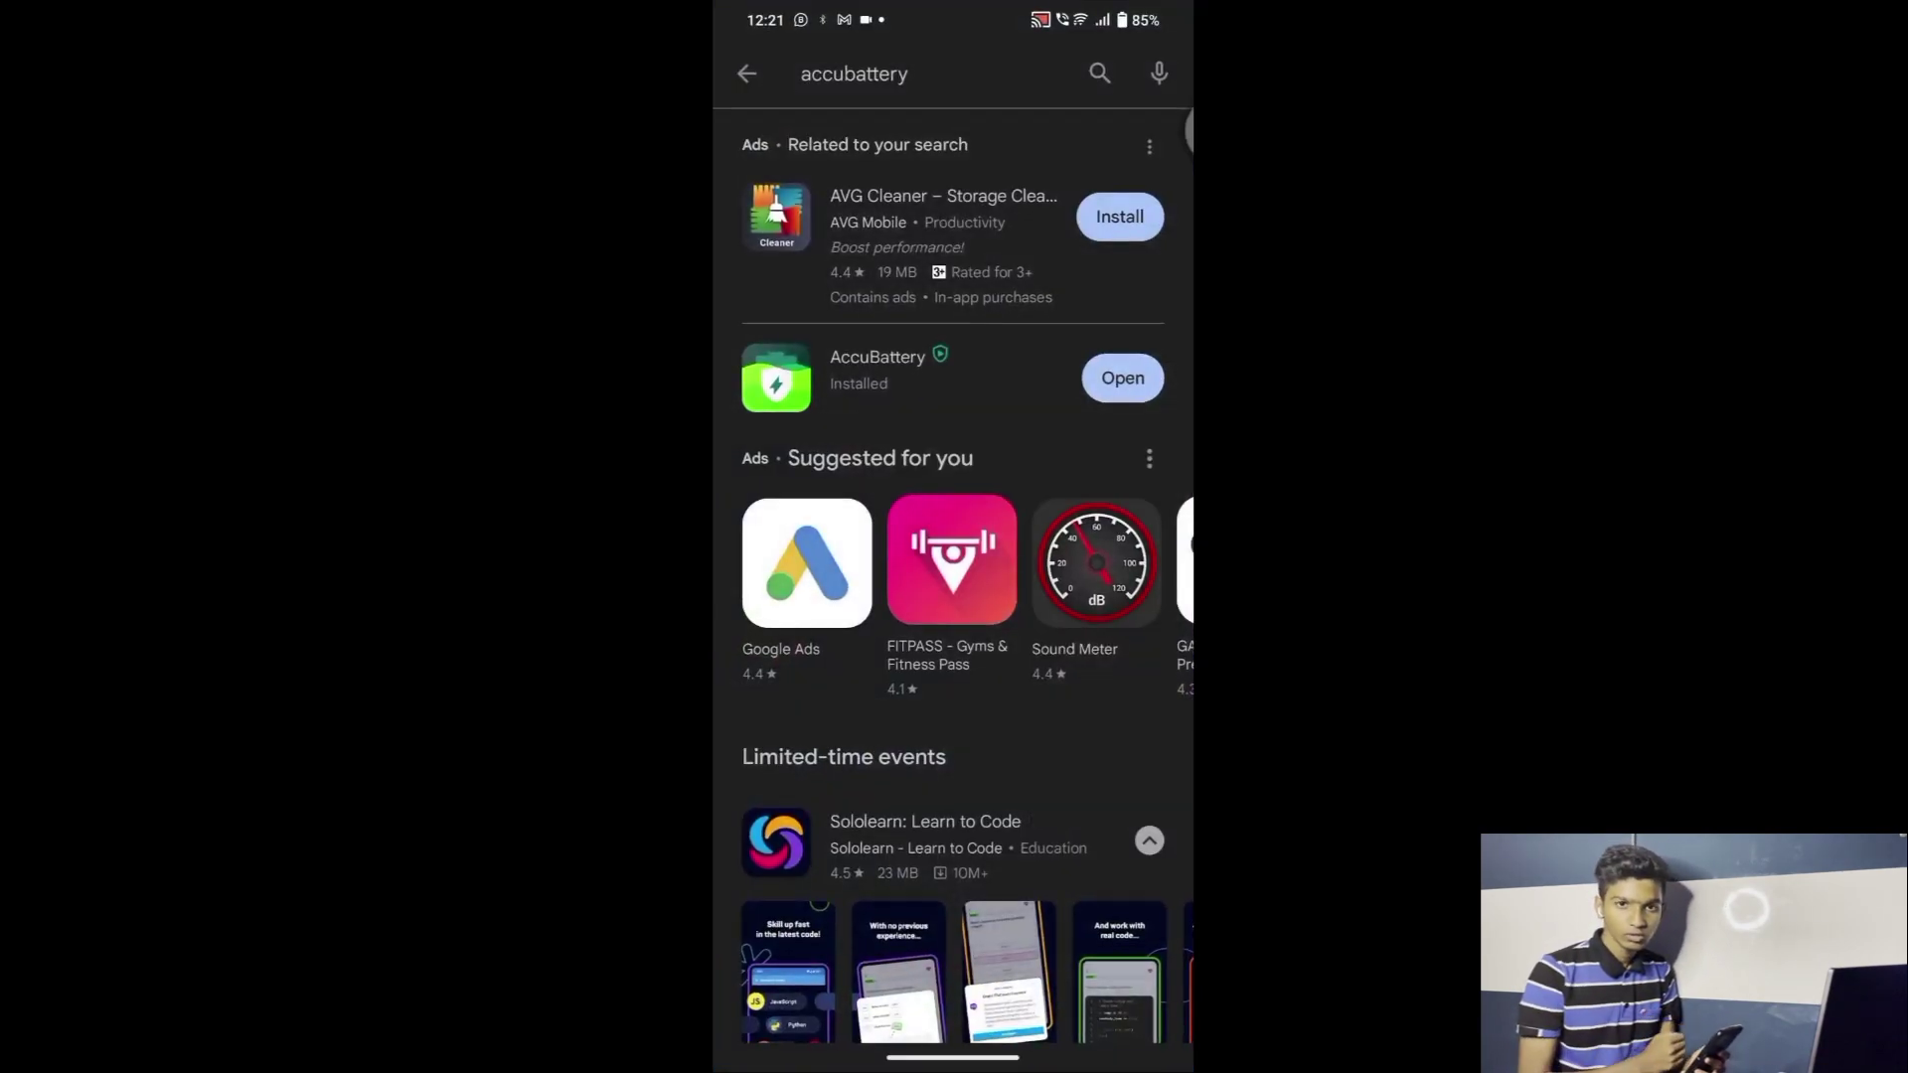
click(1086, 78)
click(1156, 72)
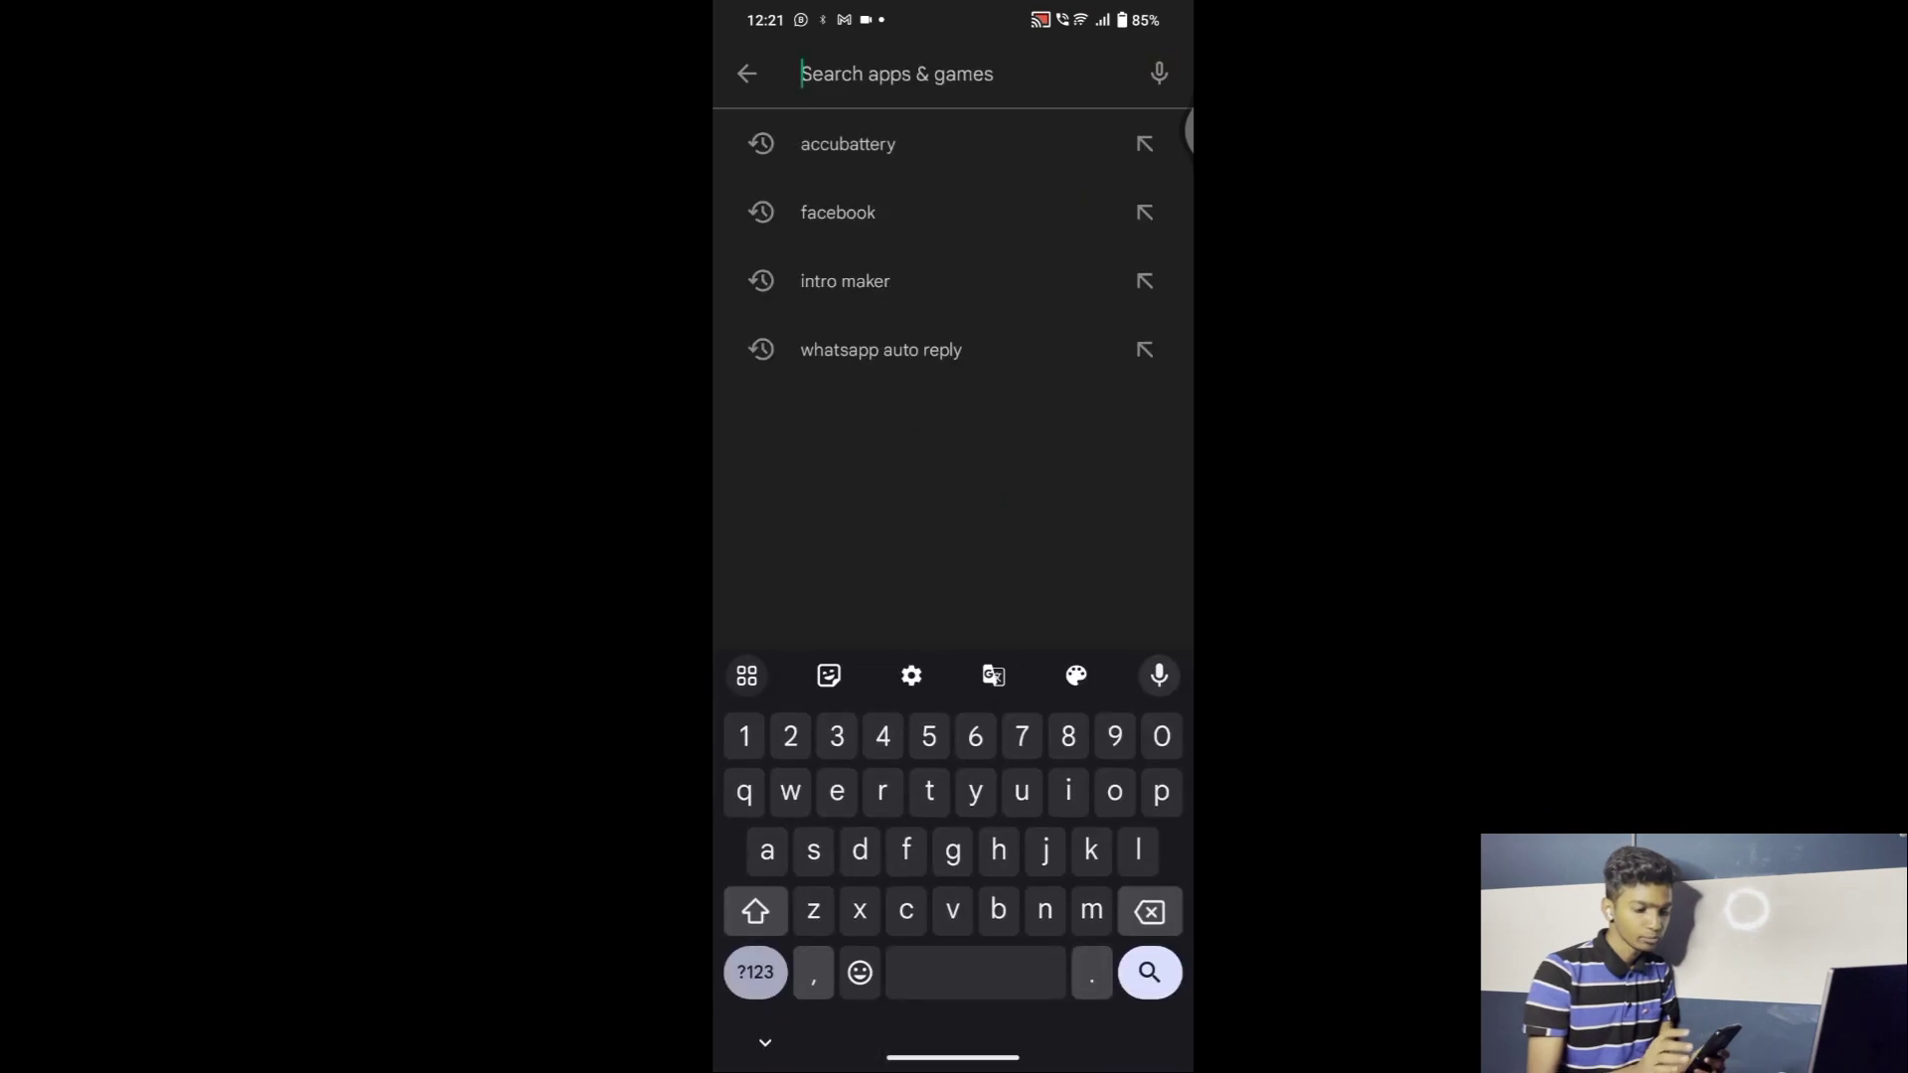
text(ch)
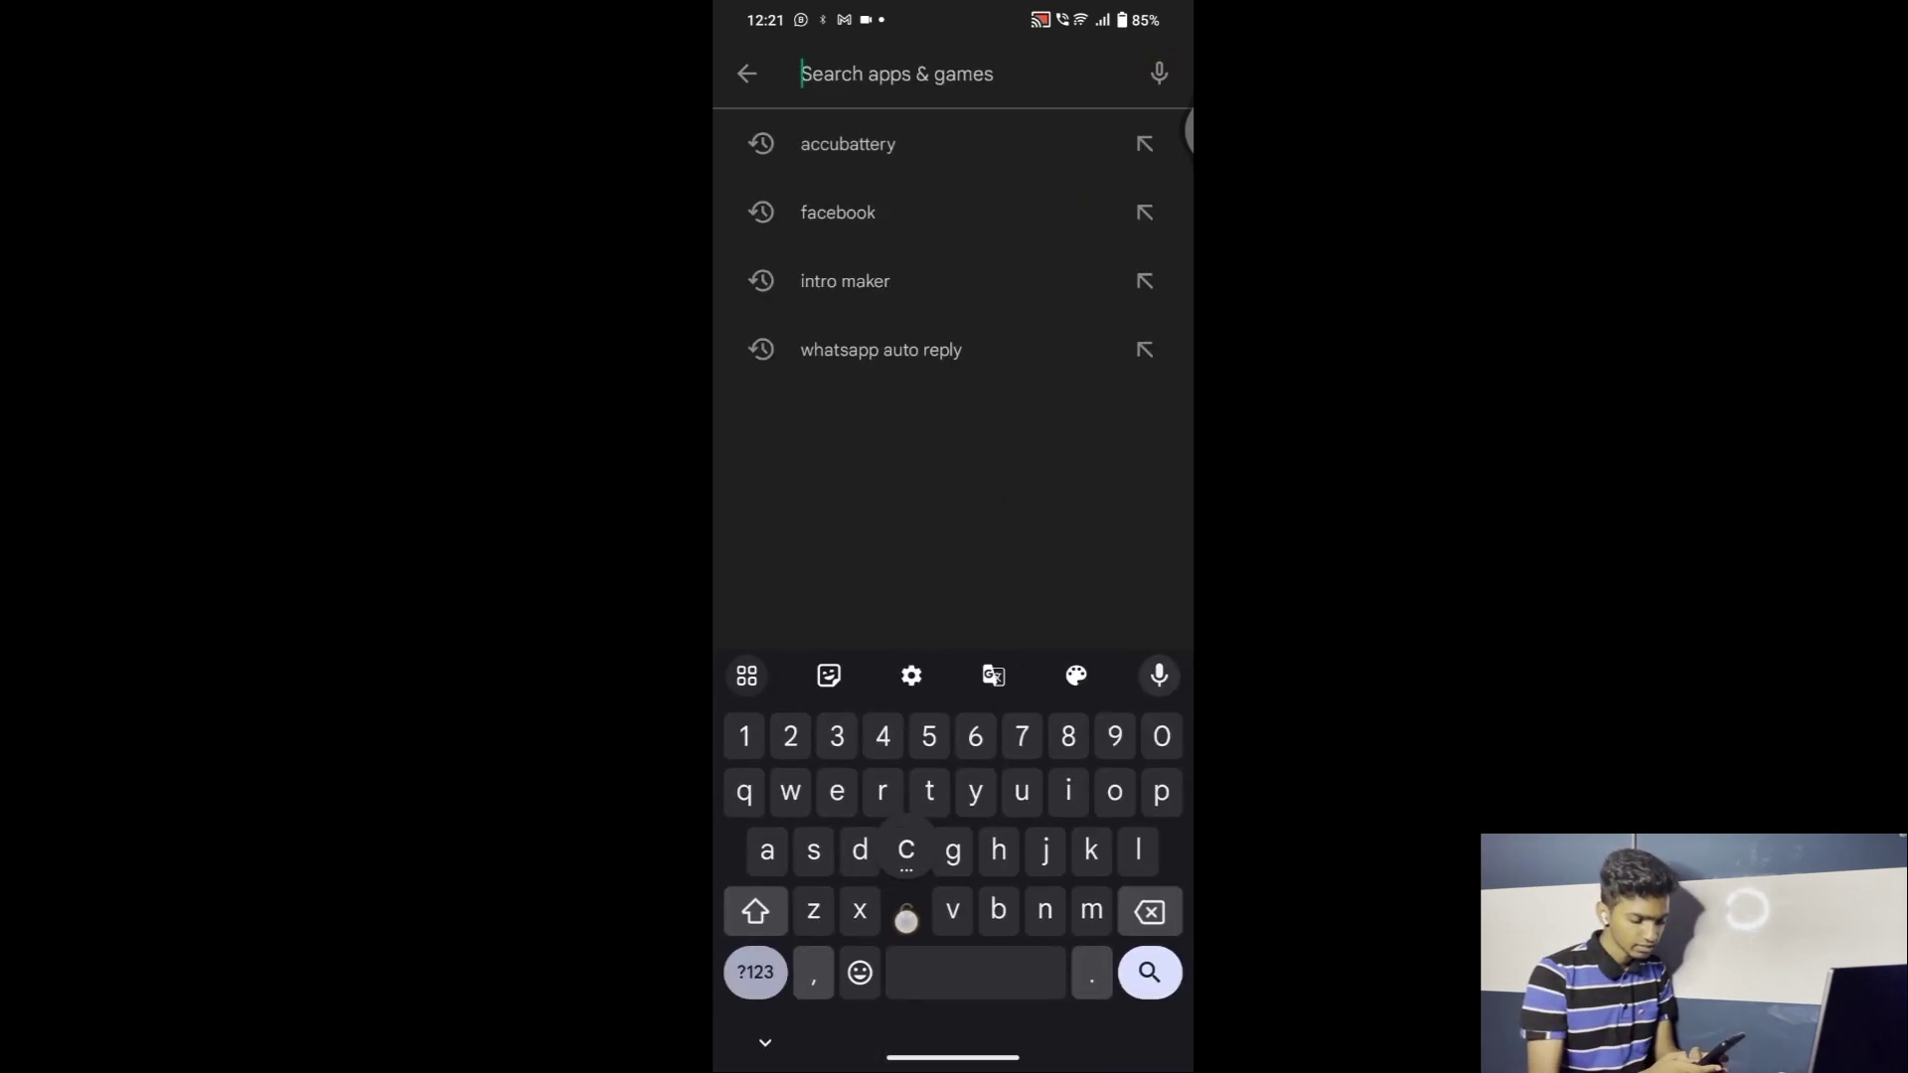
text(atgpt)
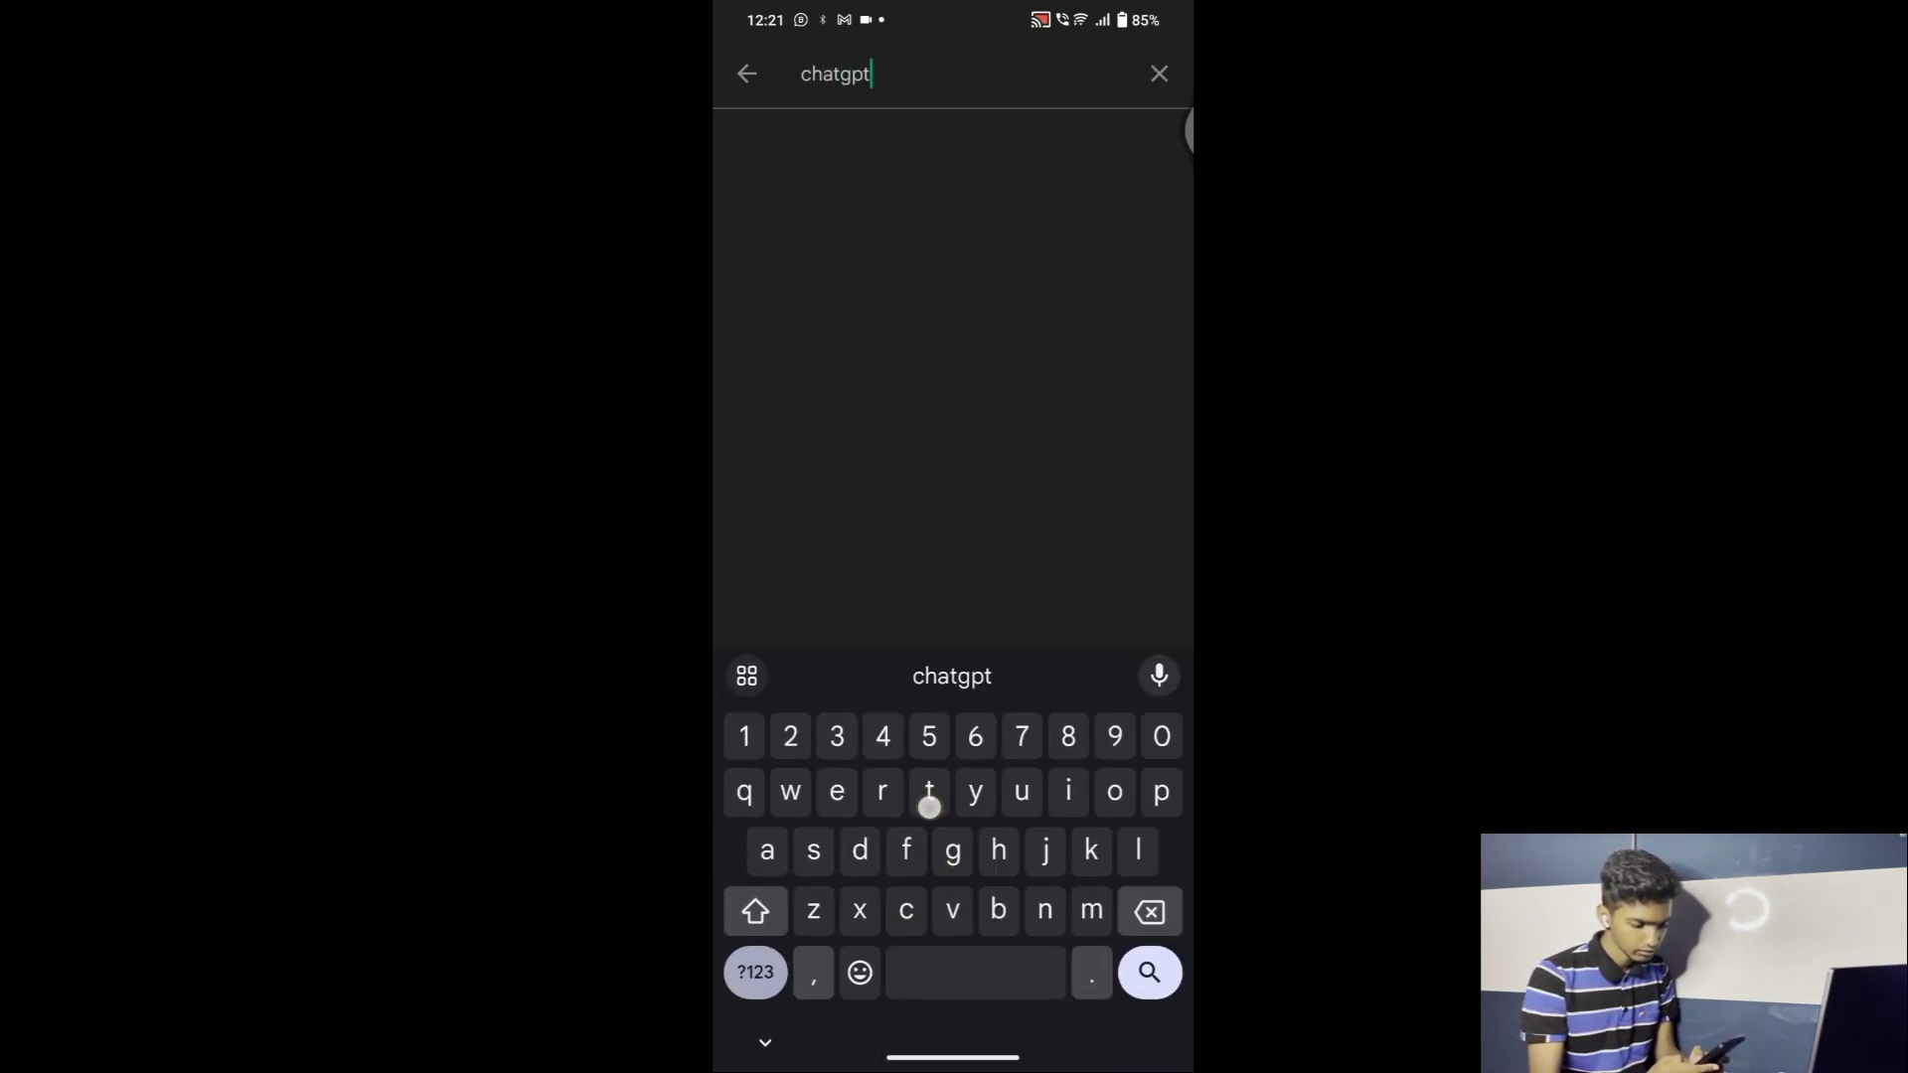
key(Return)
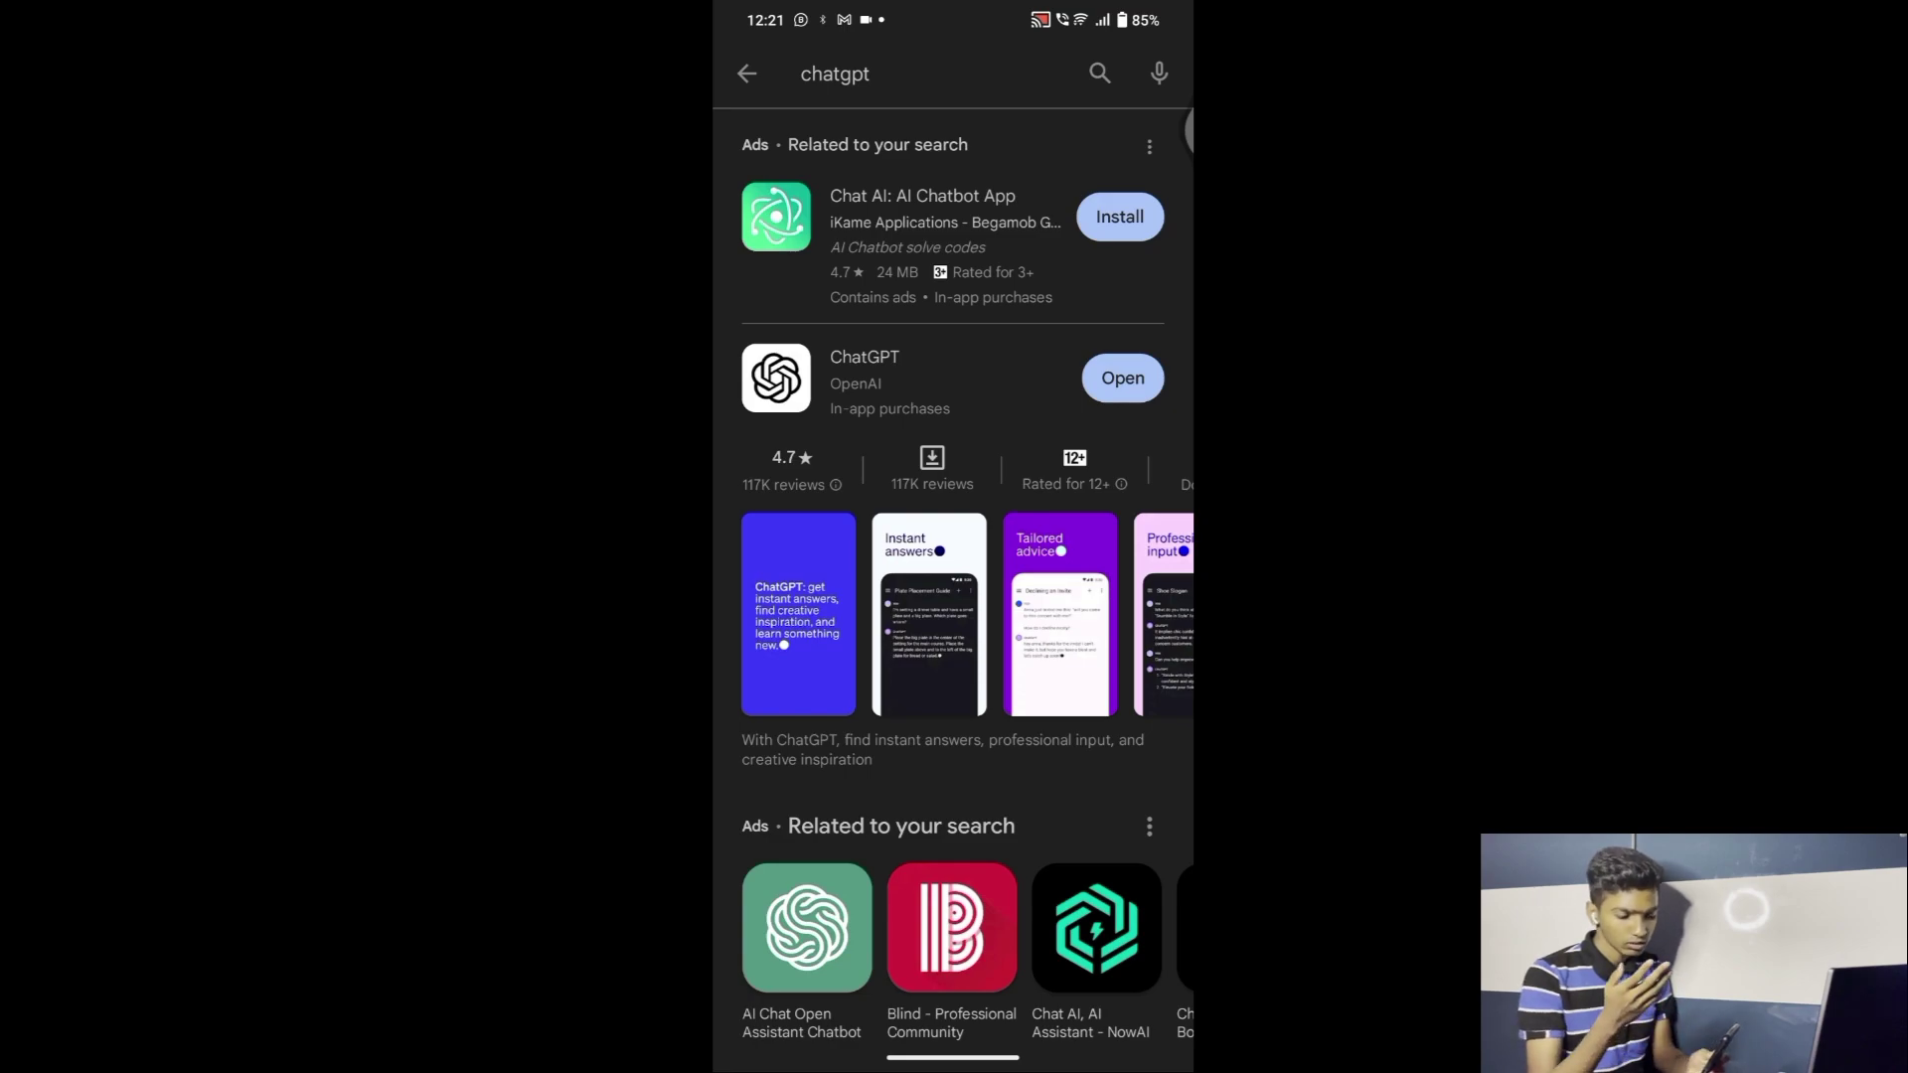
Step: Scroll the search results and open the ChatGPT by OpenAI app page
drag(858, 844, 810, 733)
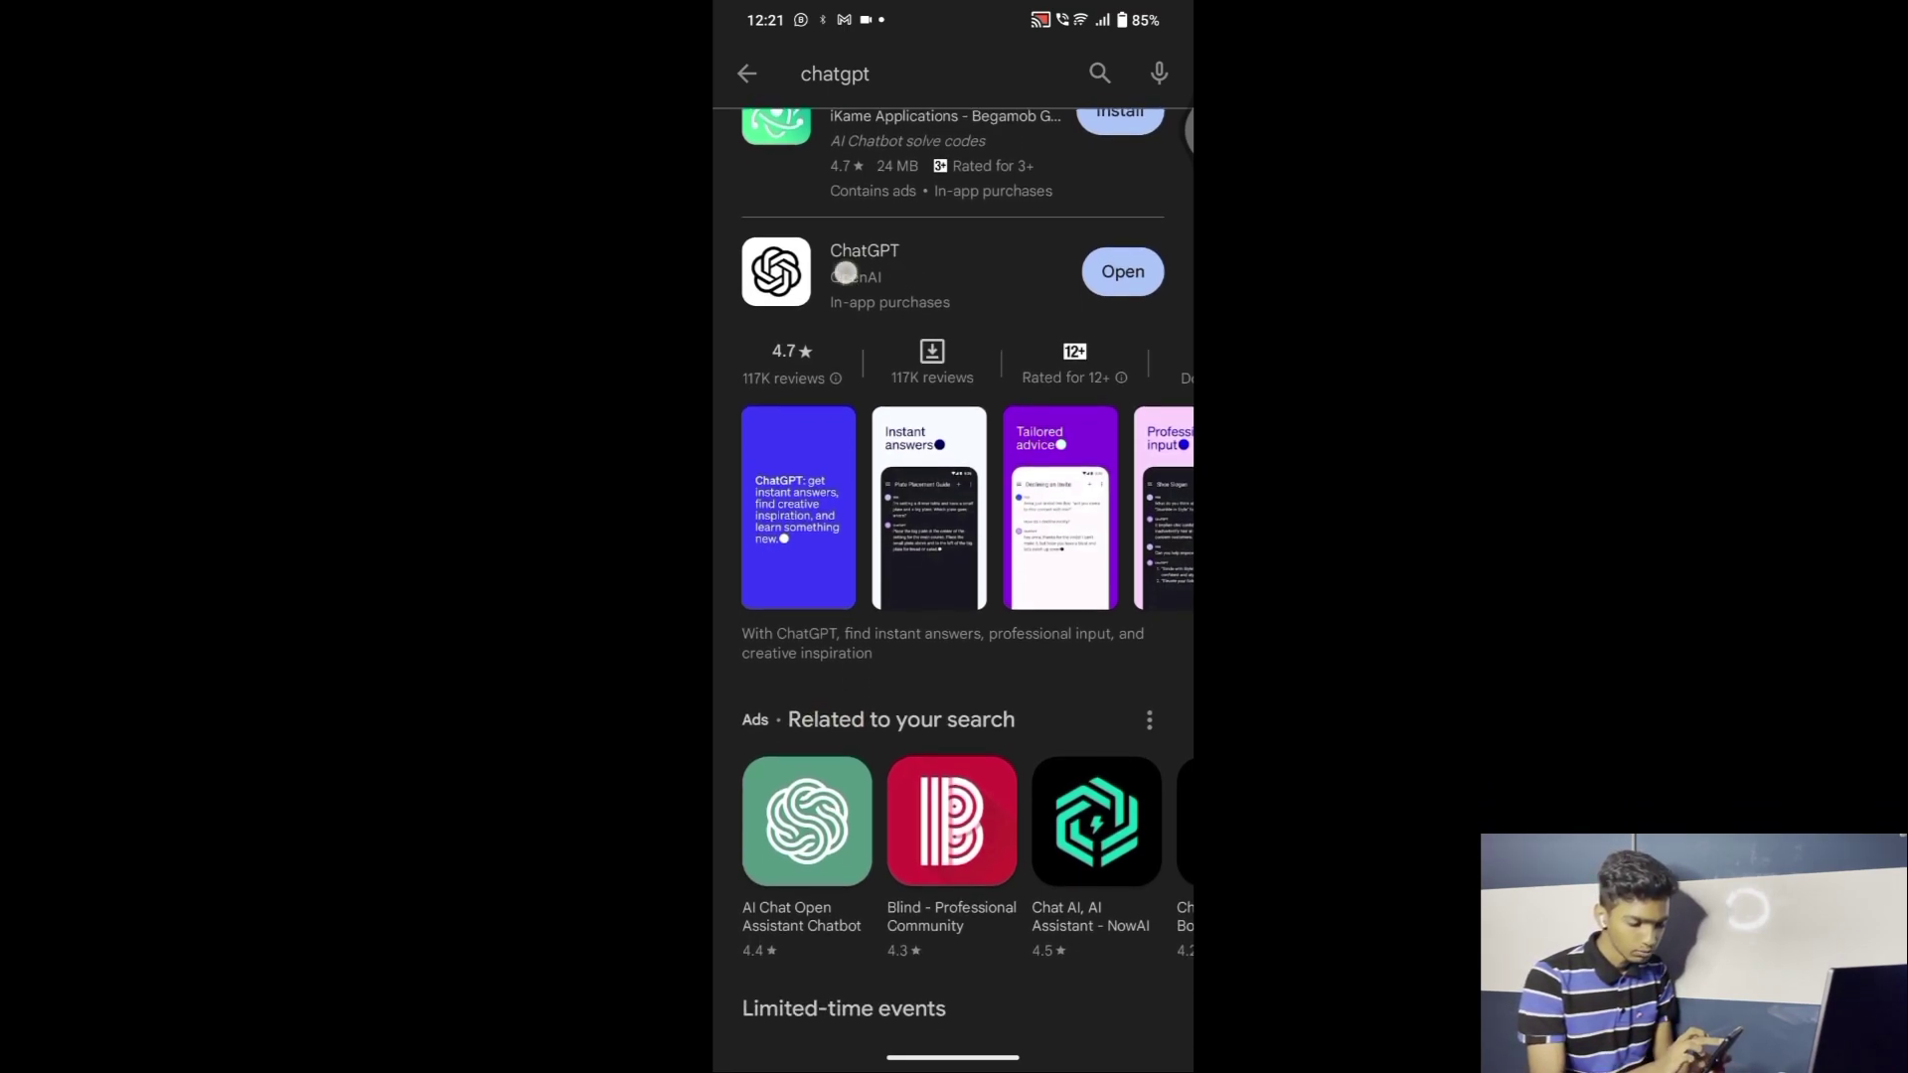
drag(872, 257, 872, 340)
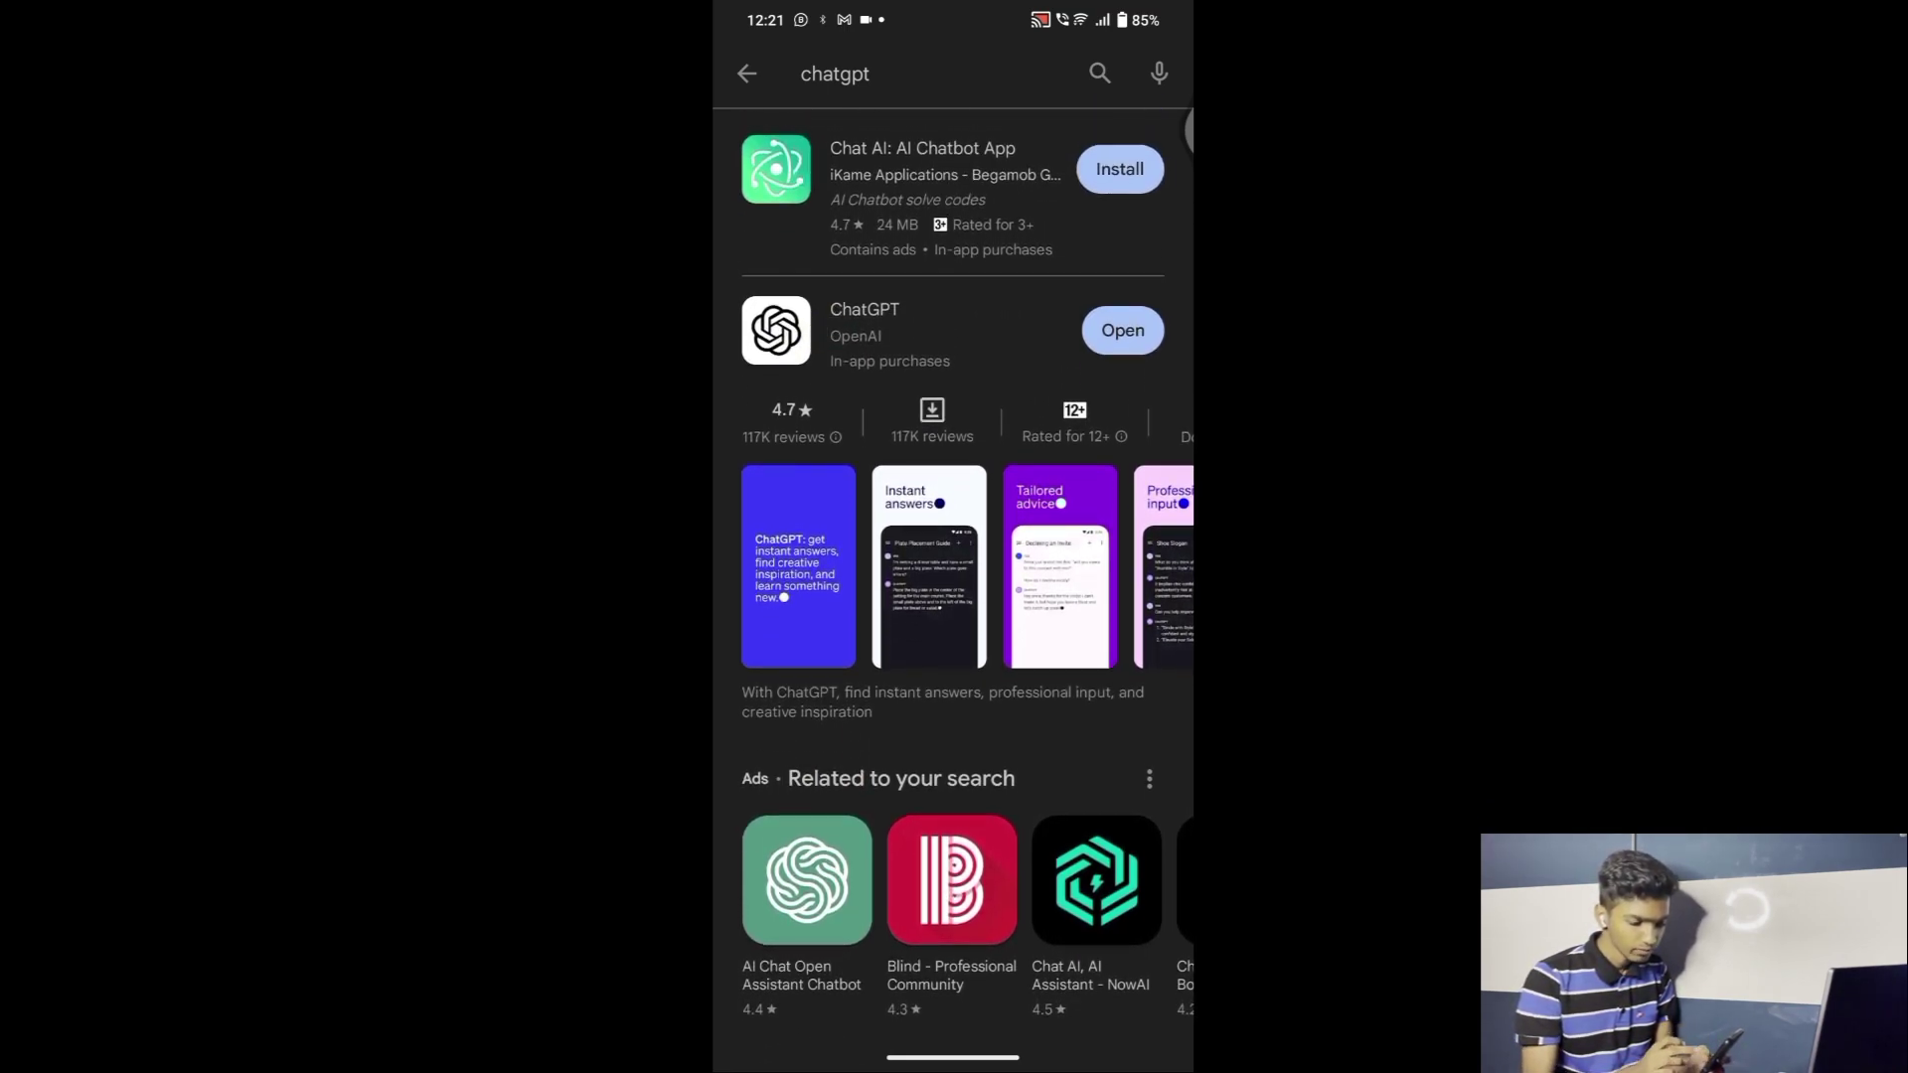
drag(975, 940, 976, 477)
drag(1014, 815, 1014, 298)
drag(993, 874, 993, 328)
drag(794, 865, 873, 877)
drag(822, 696, 822, 895)
drag(814, 736, 900, 969)
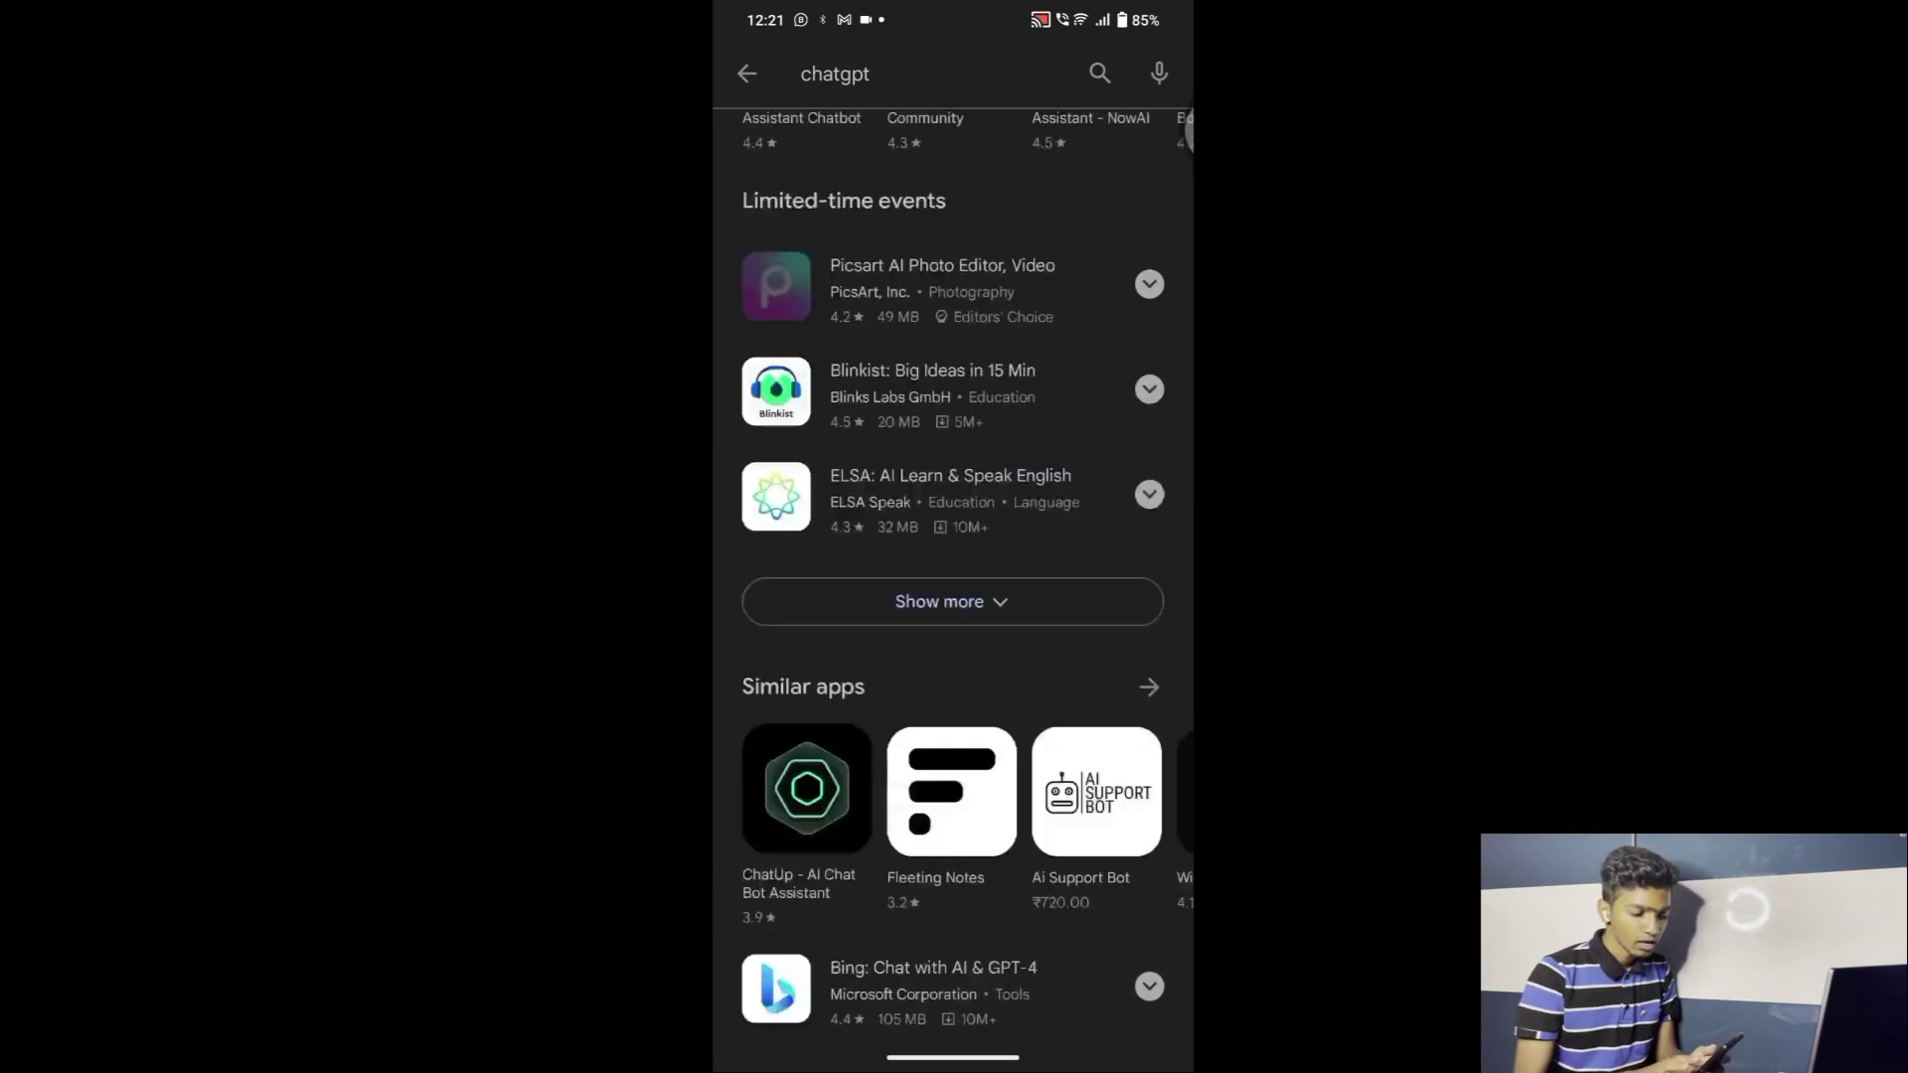
click(843, 768)
drag(843, 768, 945, 975)
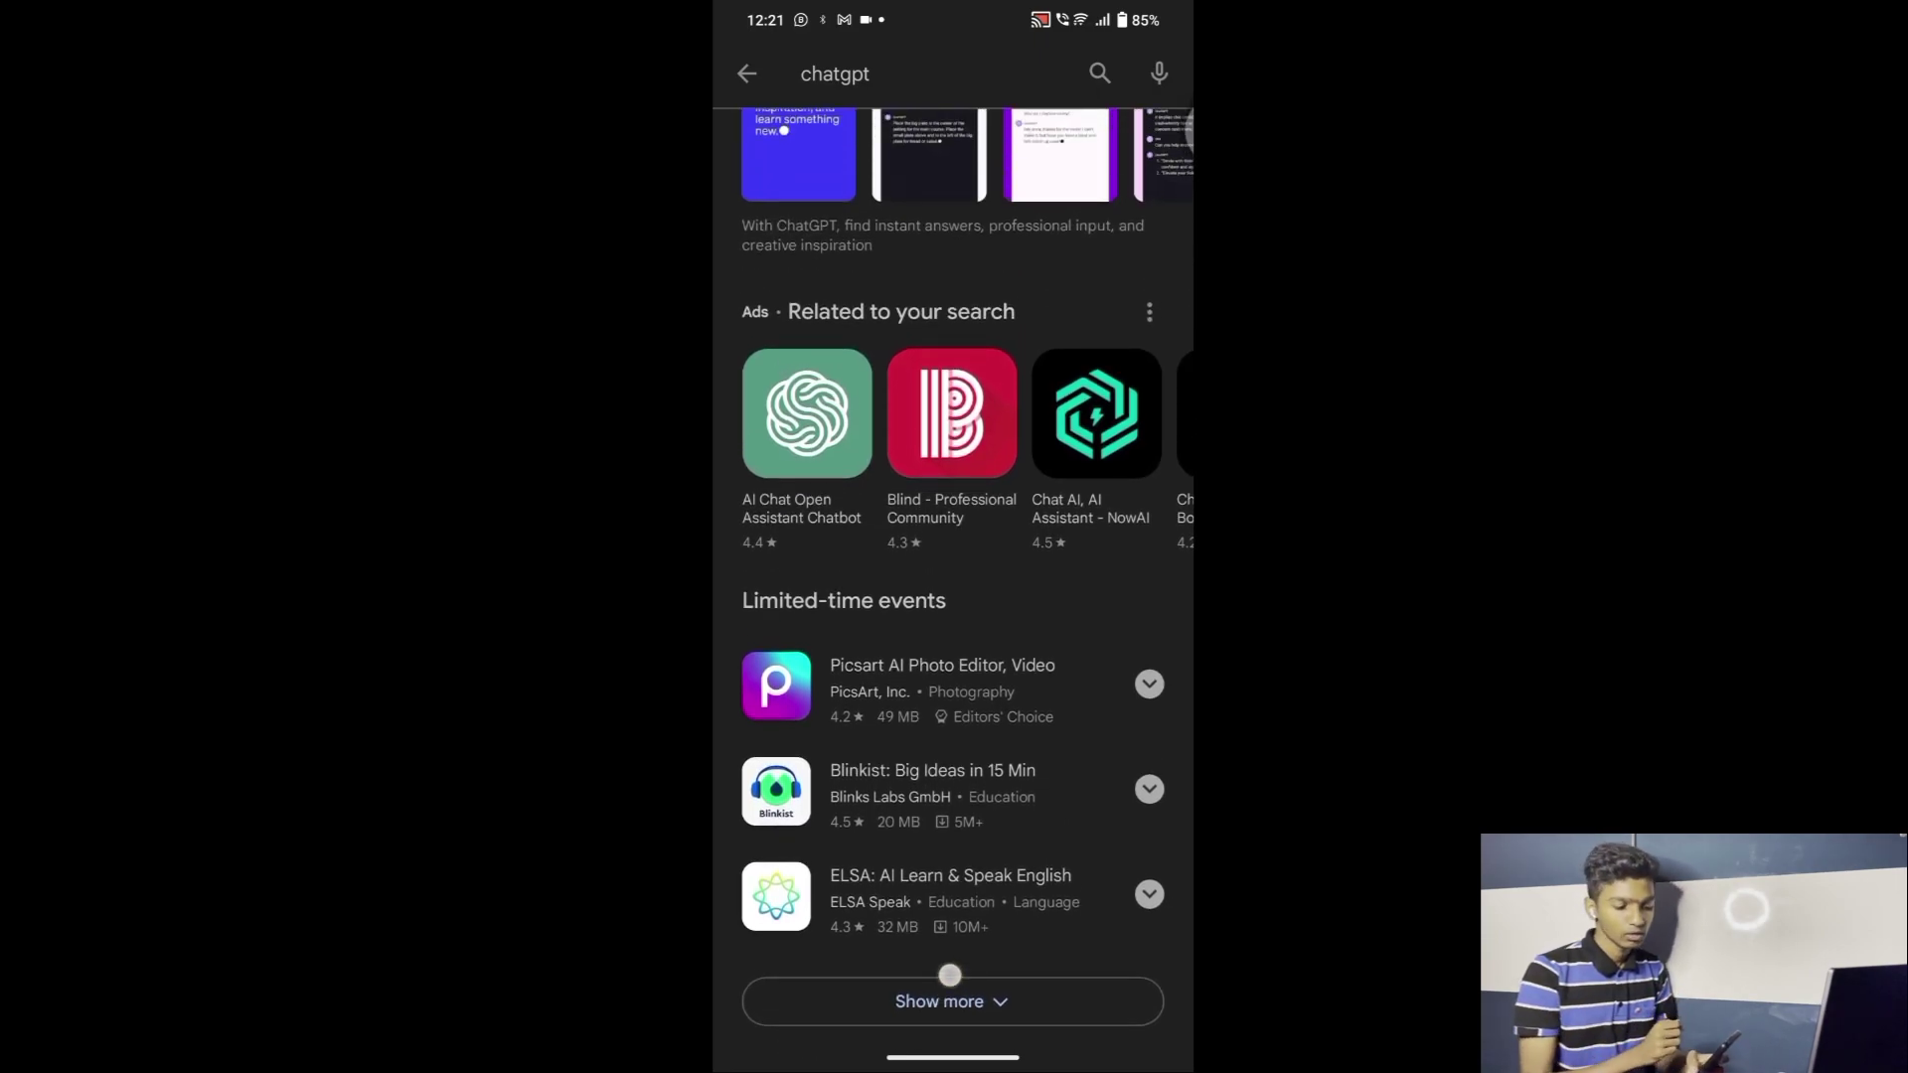
drag(899, 825, 907, 970)
click(928, 791)
drag(907, 403, 907, 387)
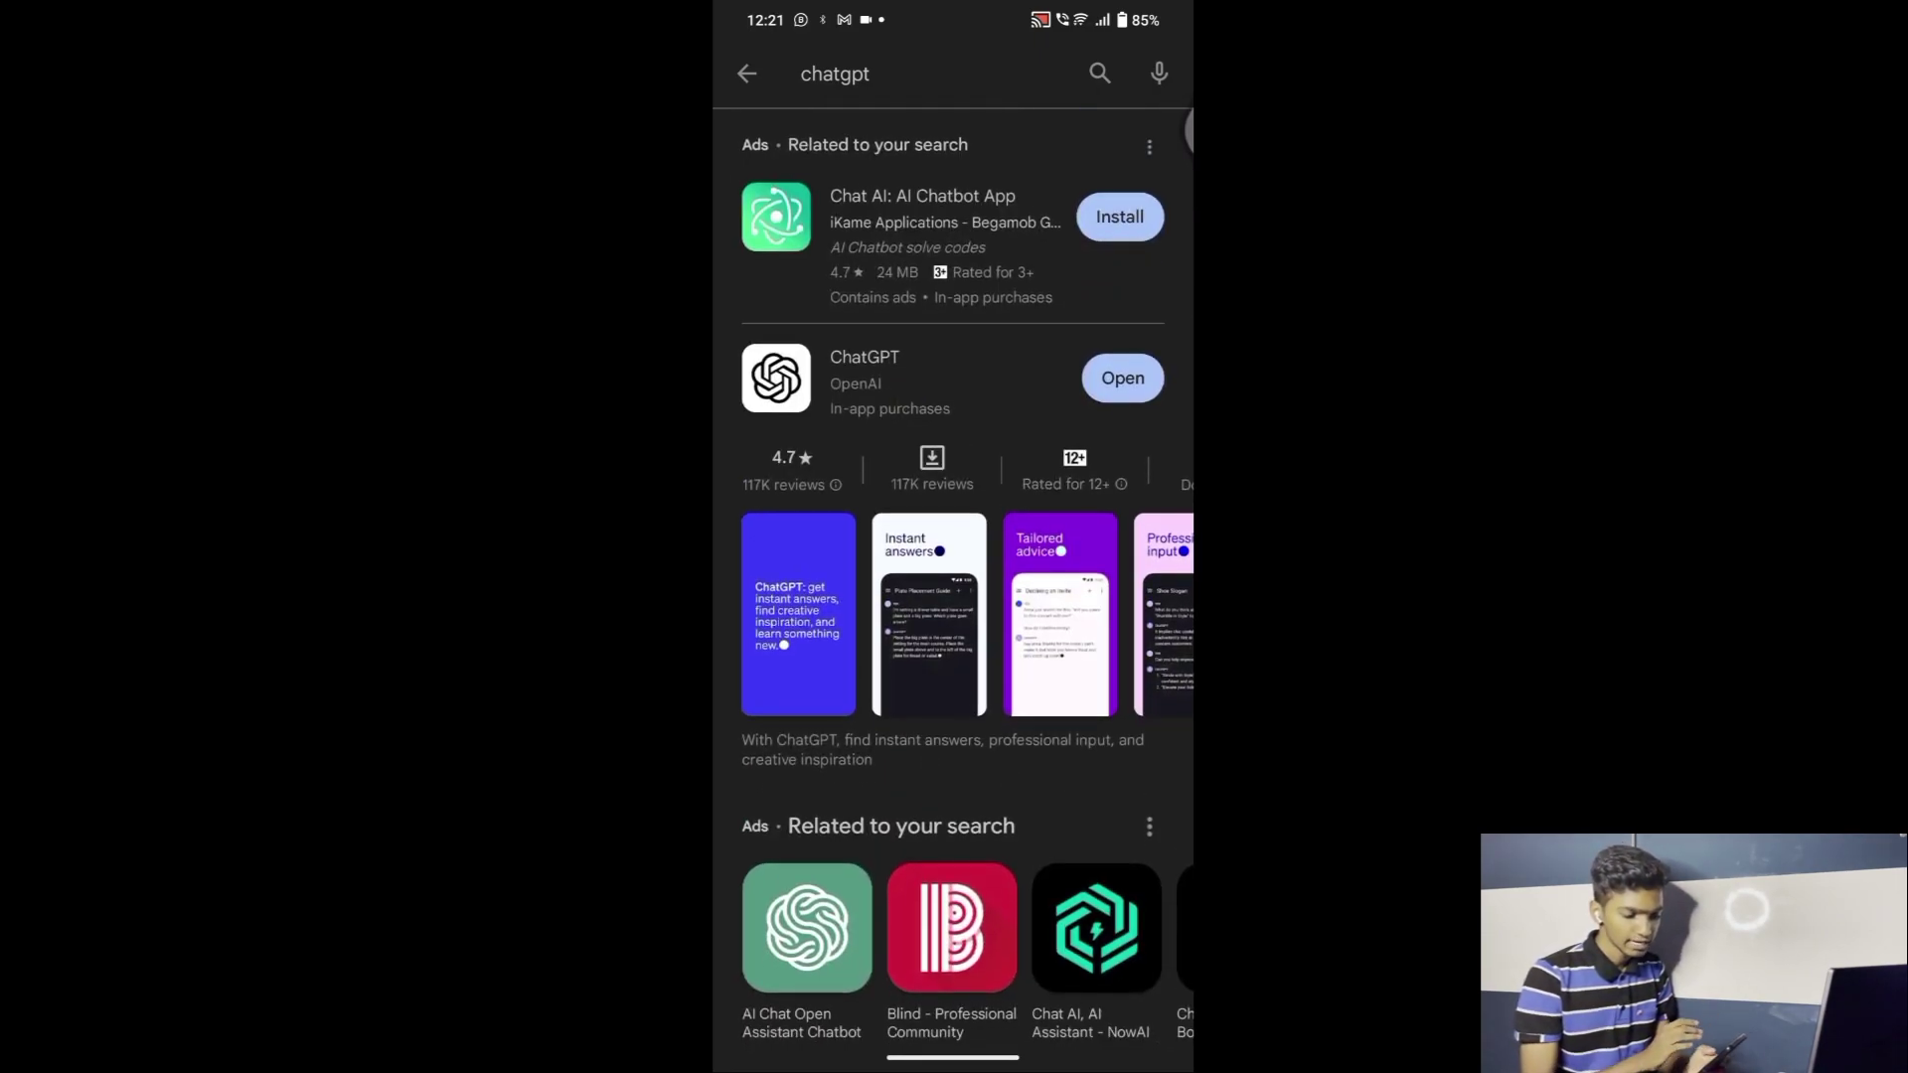
click(933, 388)
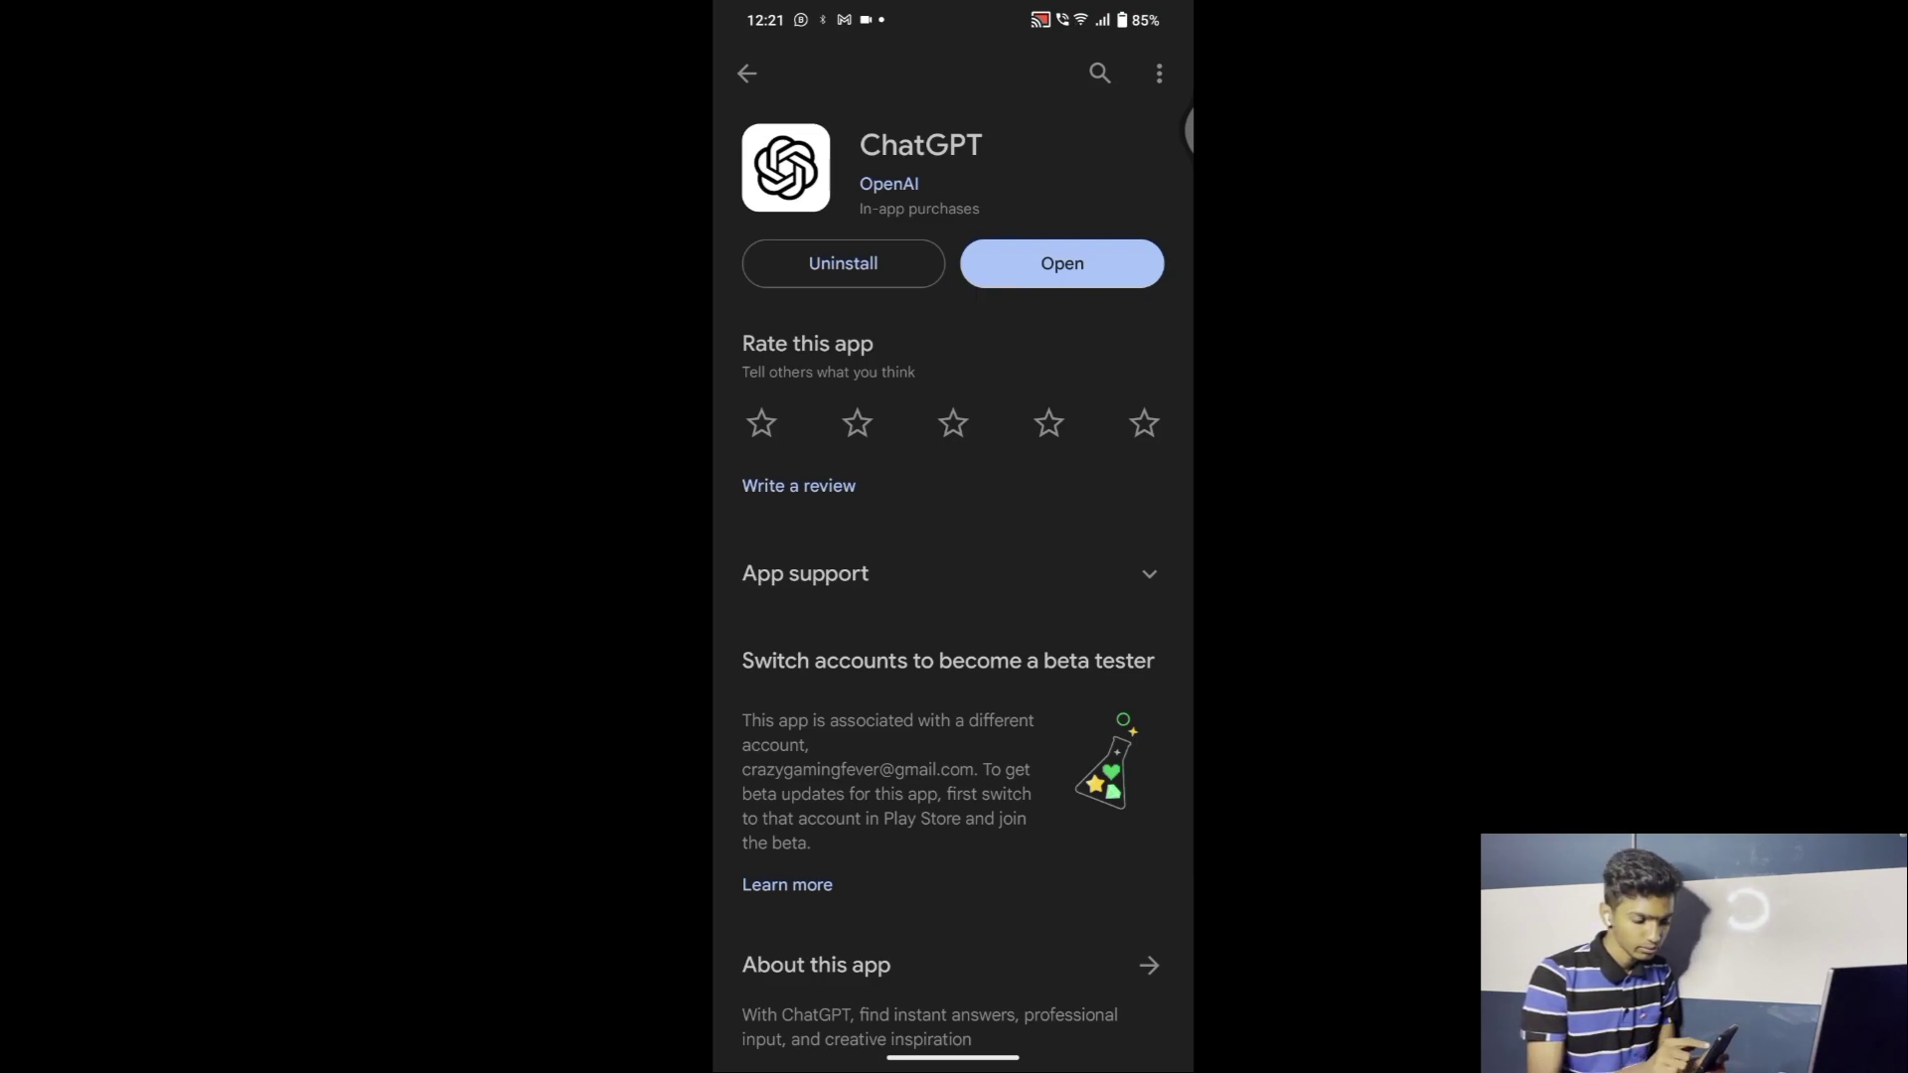
Step: Launch the ChatGPT app and sign out from the bottom of Settings
click(1067, 268)
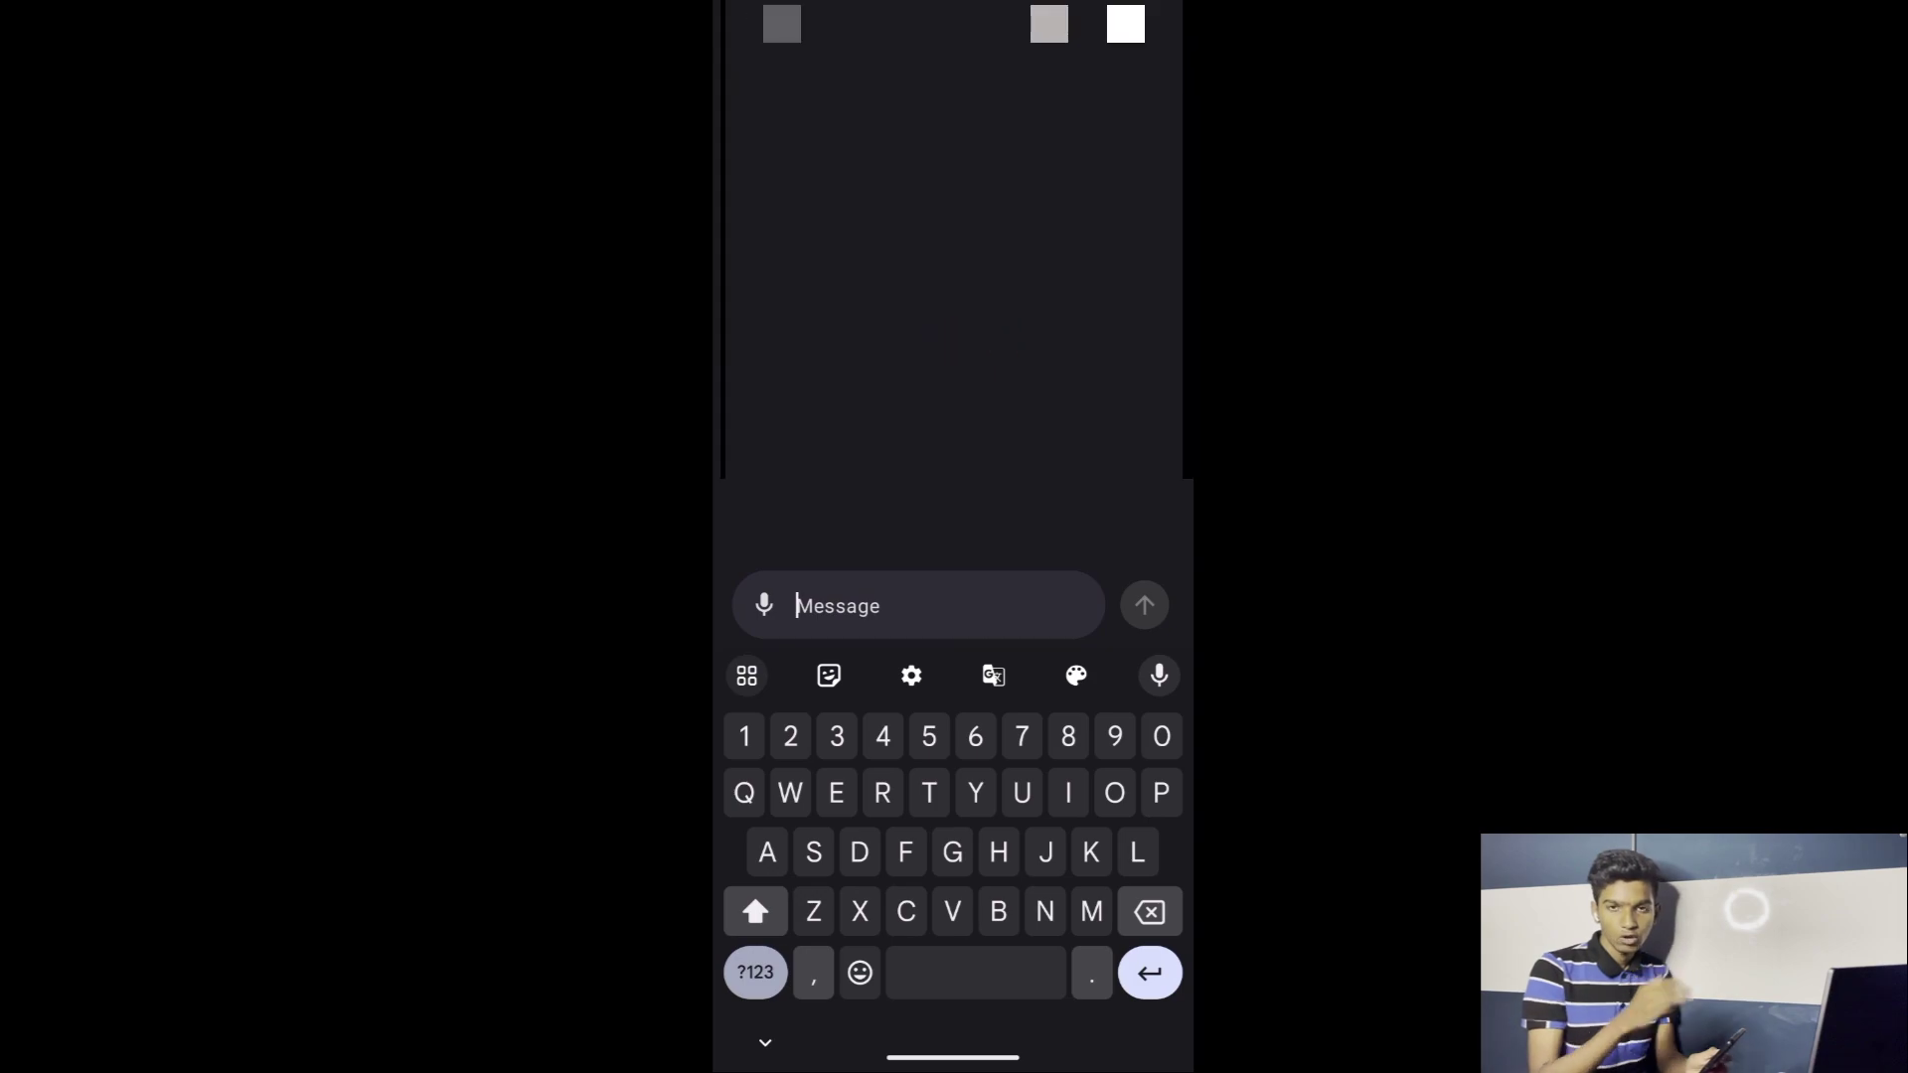
click(782, 24)
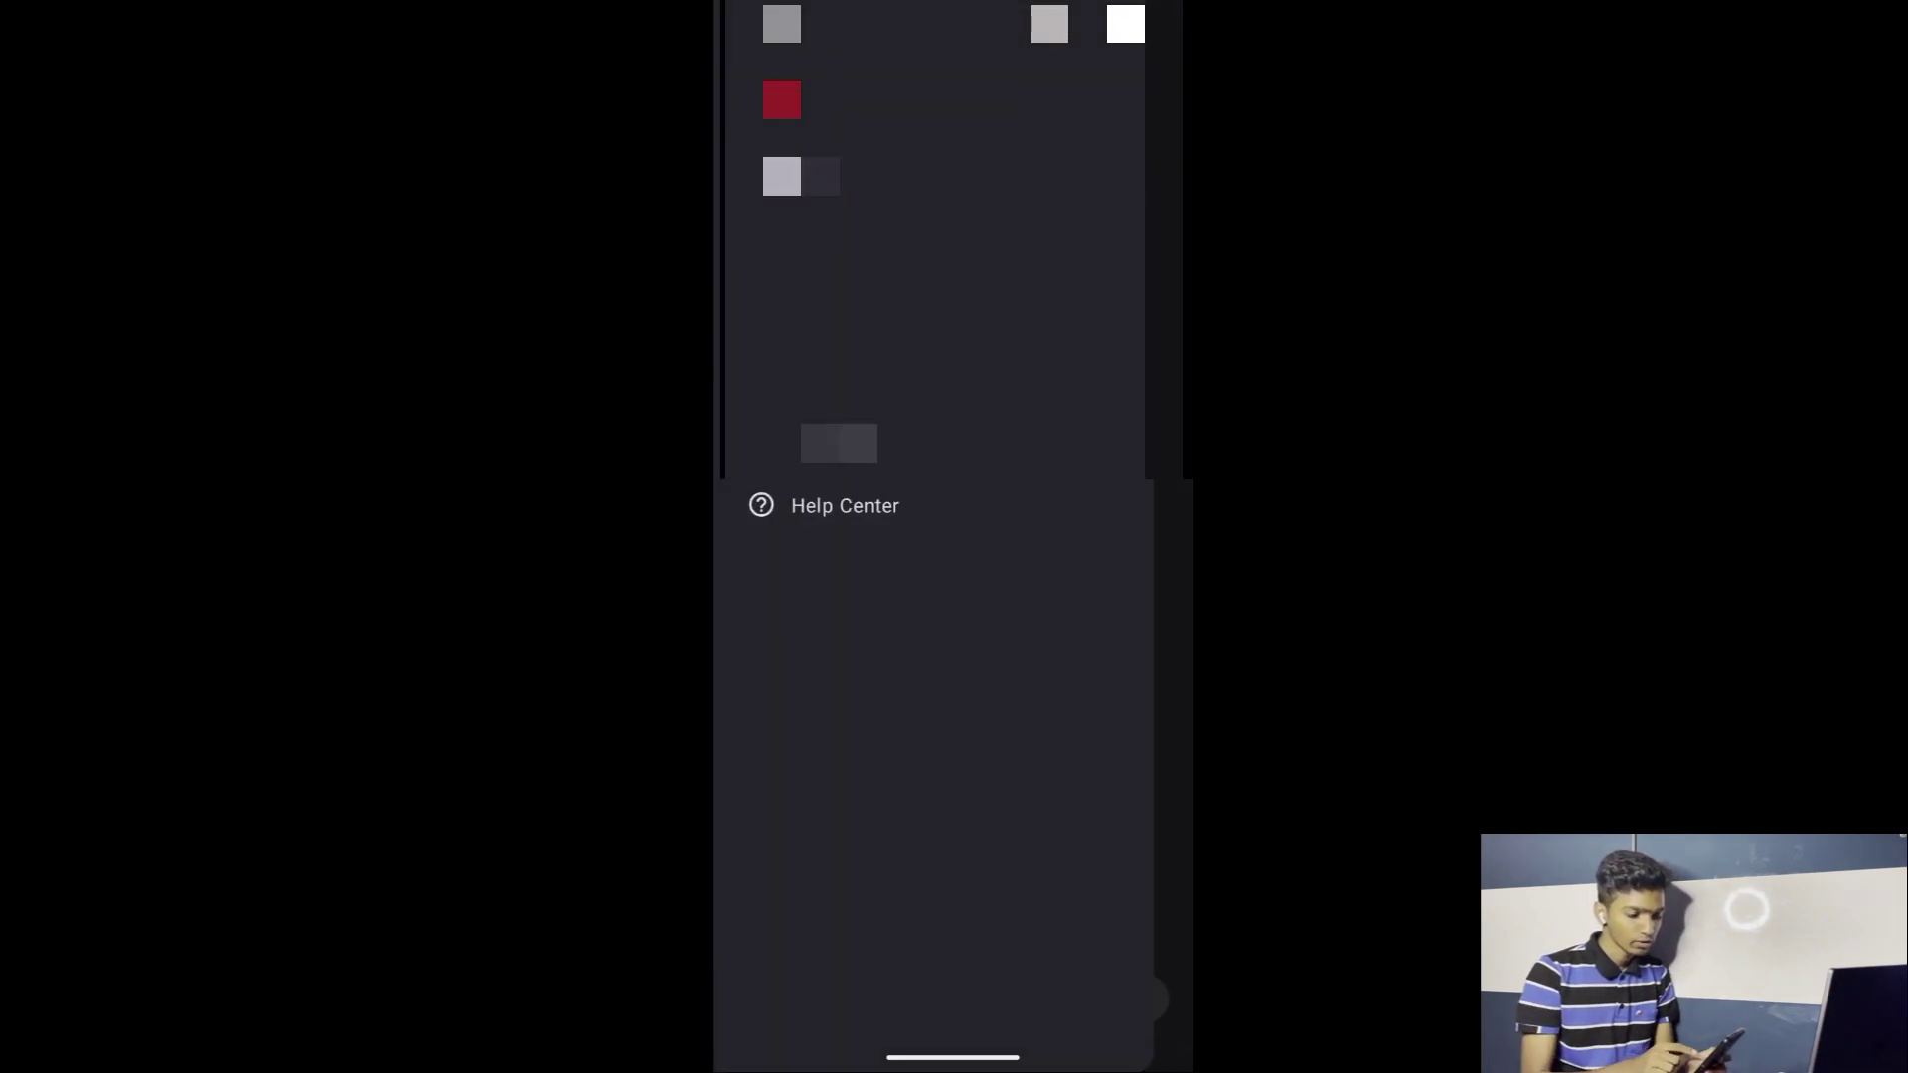
click(949, 533)
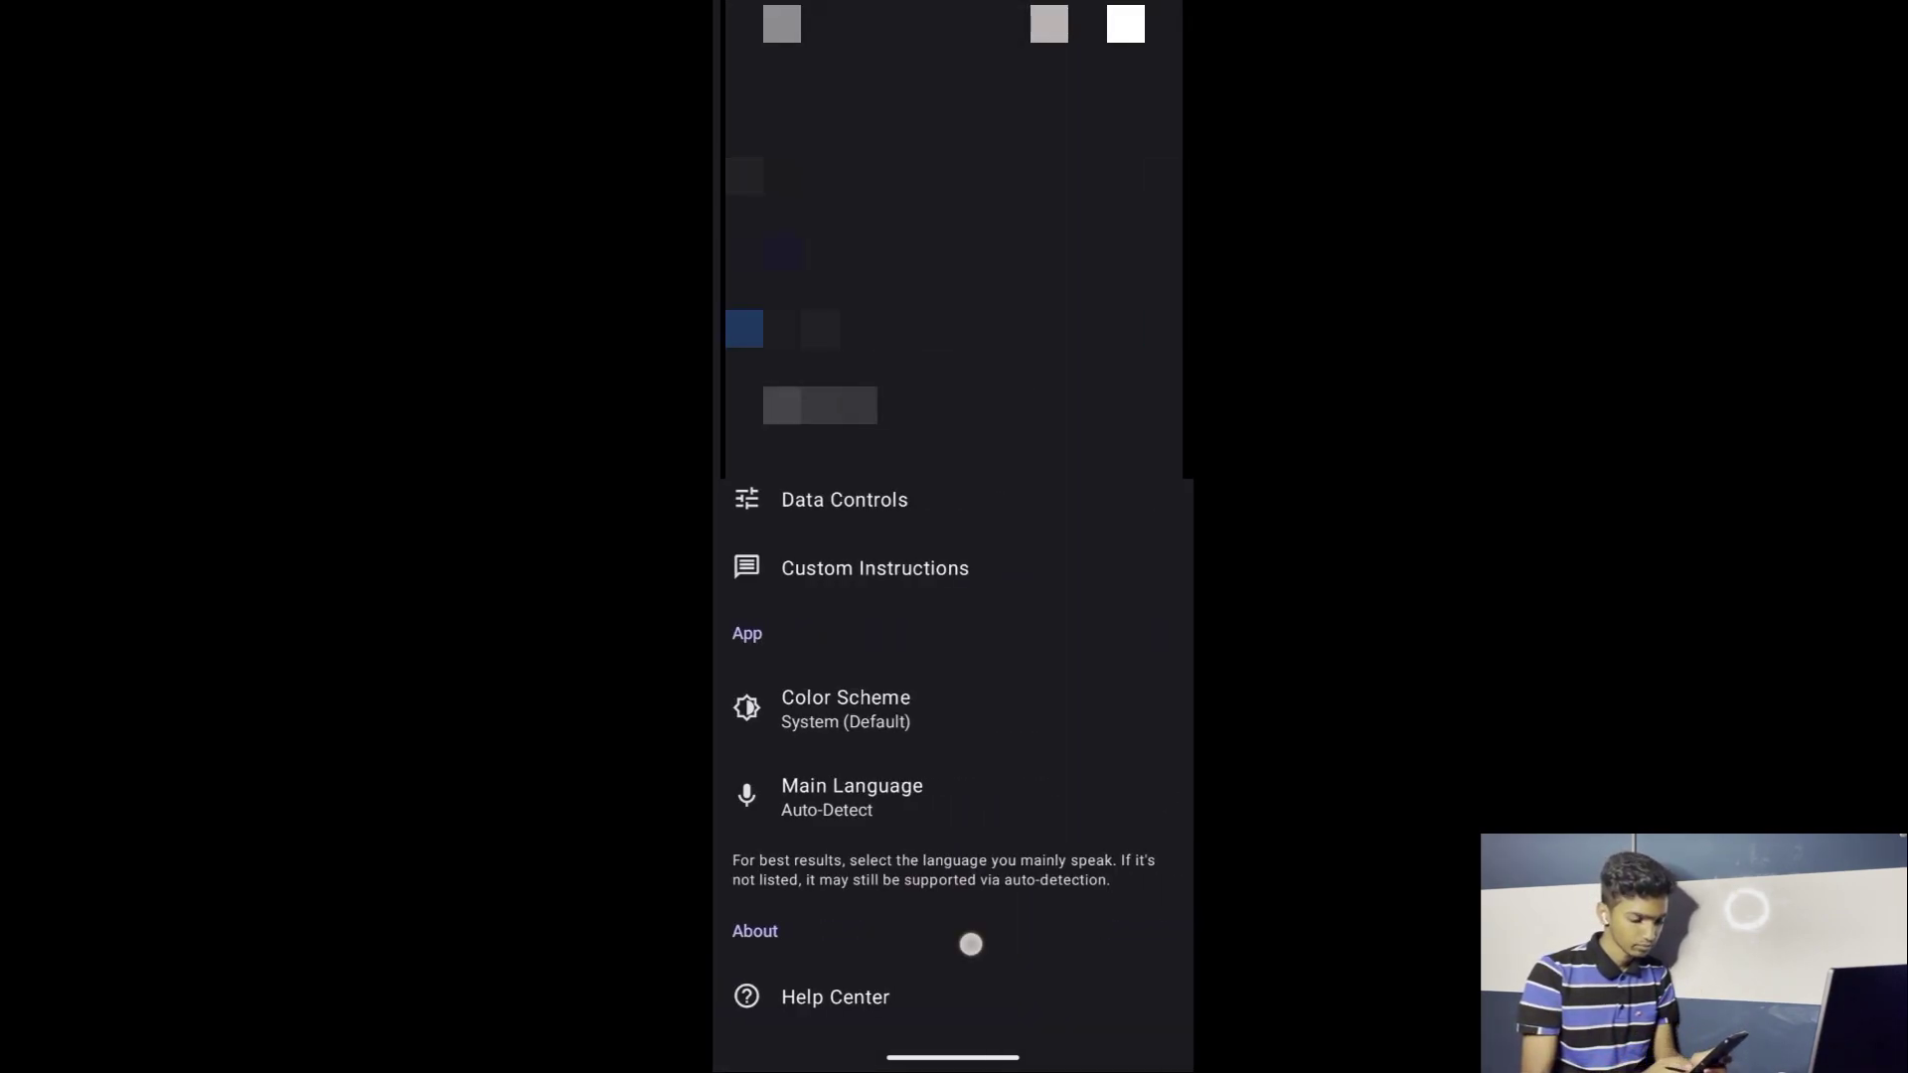
scroll(970, 941, down, 5)
click(941, 986)
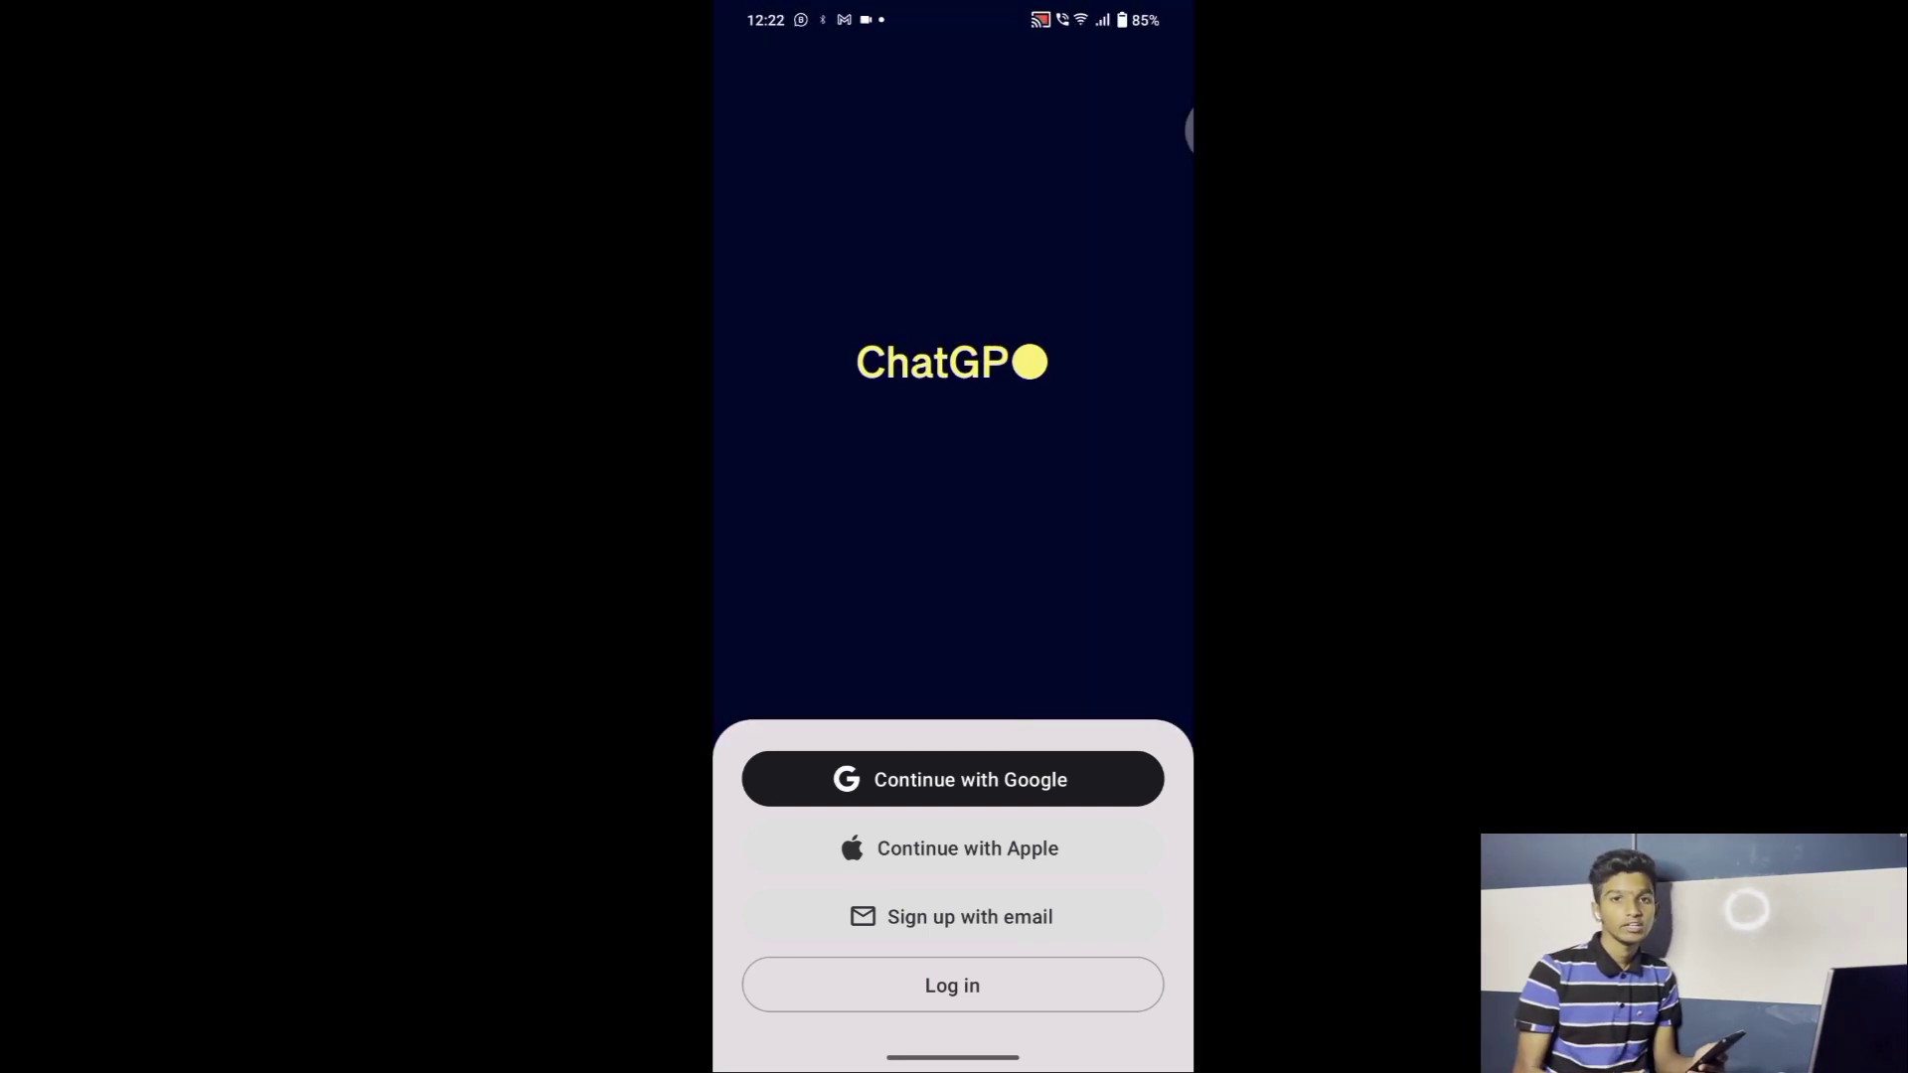
Step: Log back into the ChatGPT app with Continue with Google, choosing the fourth account
click(1033, 985)
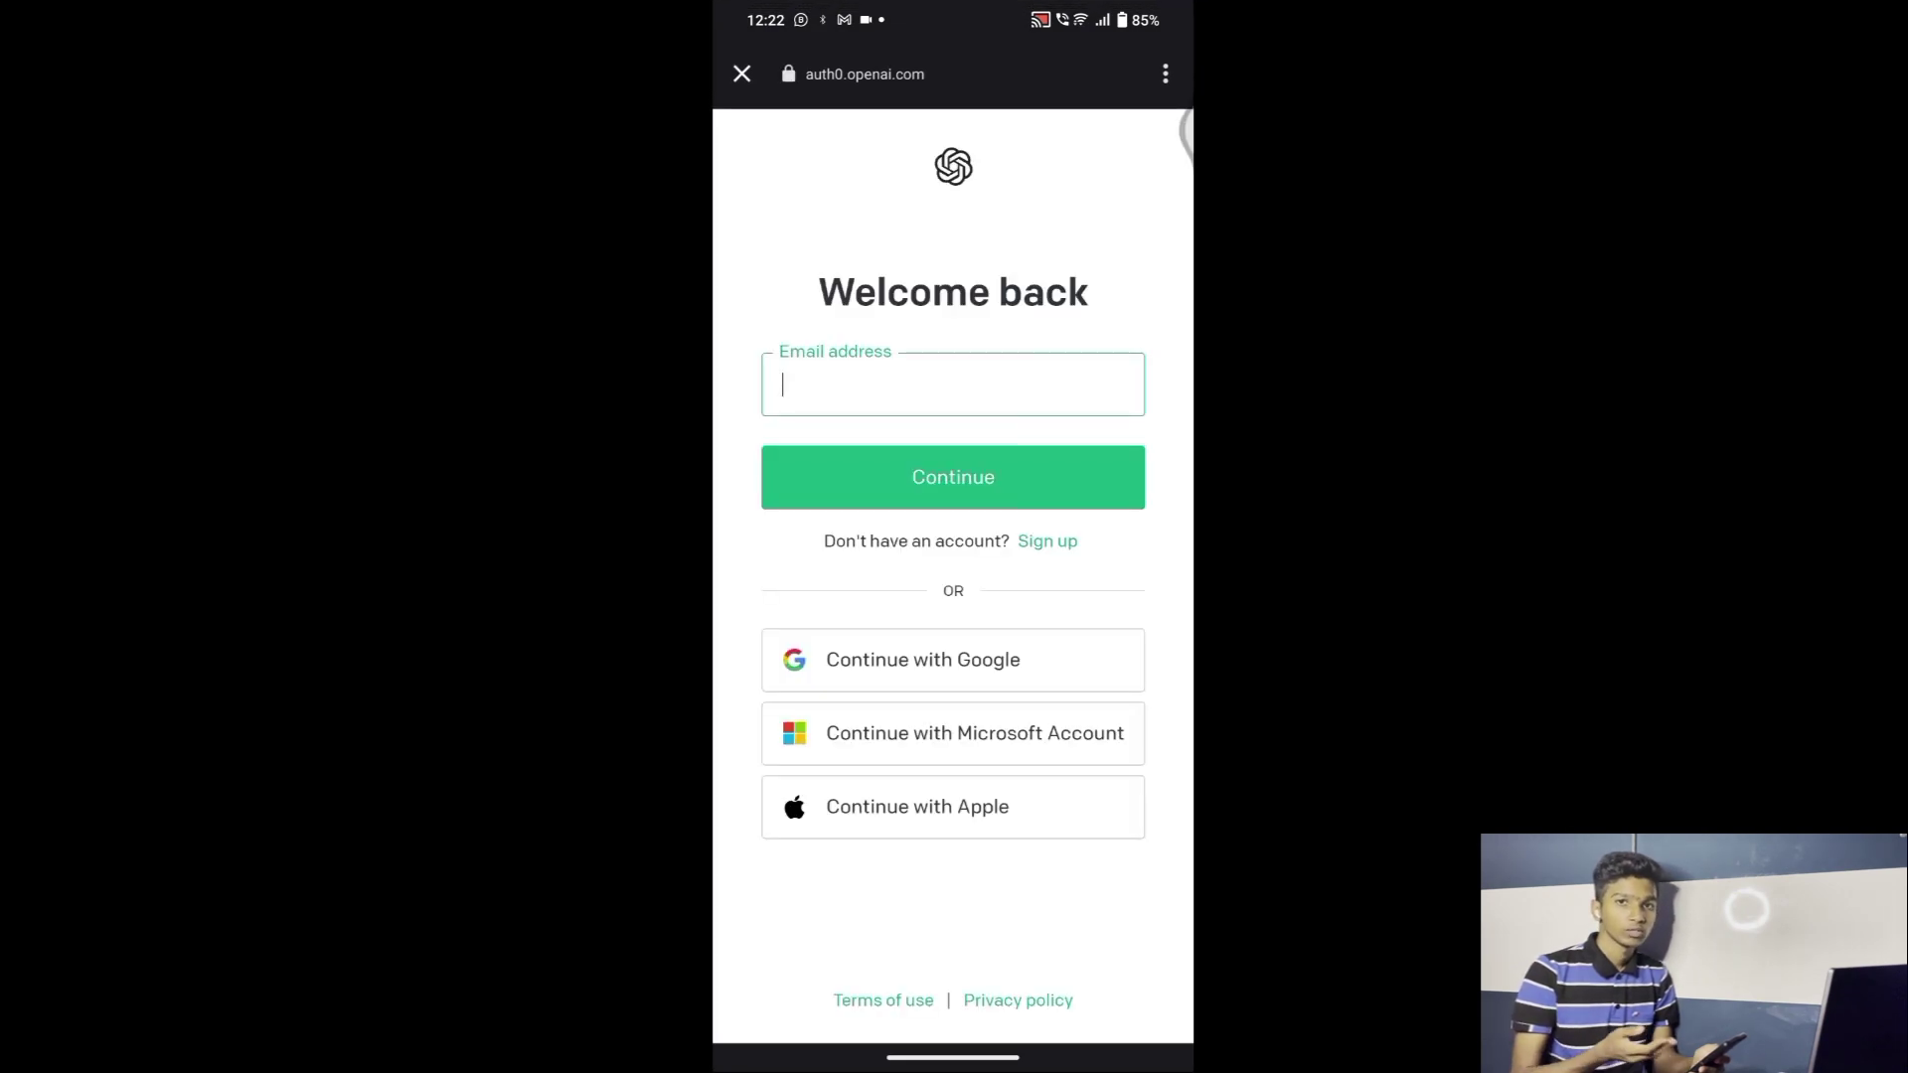
drag(714, 680, 755, 681)
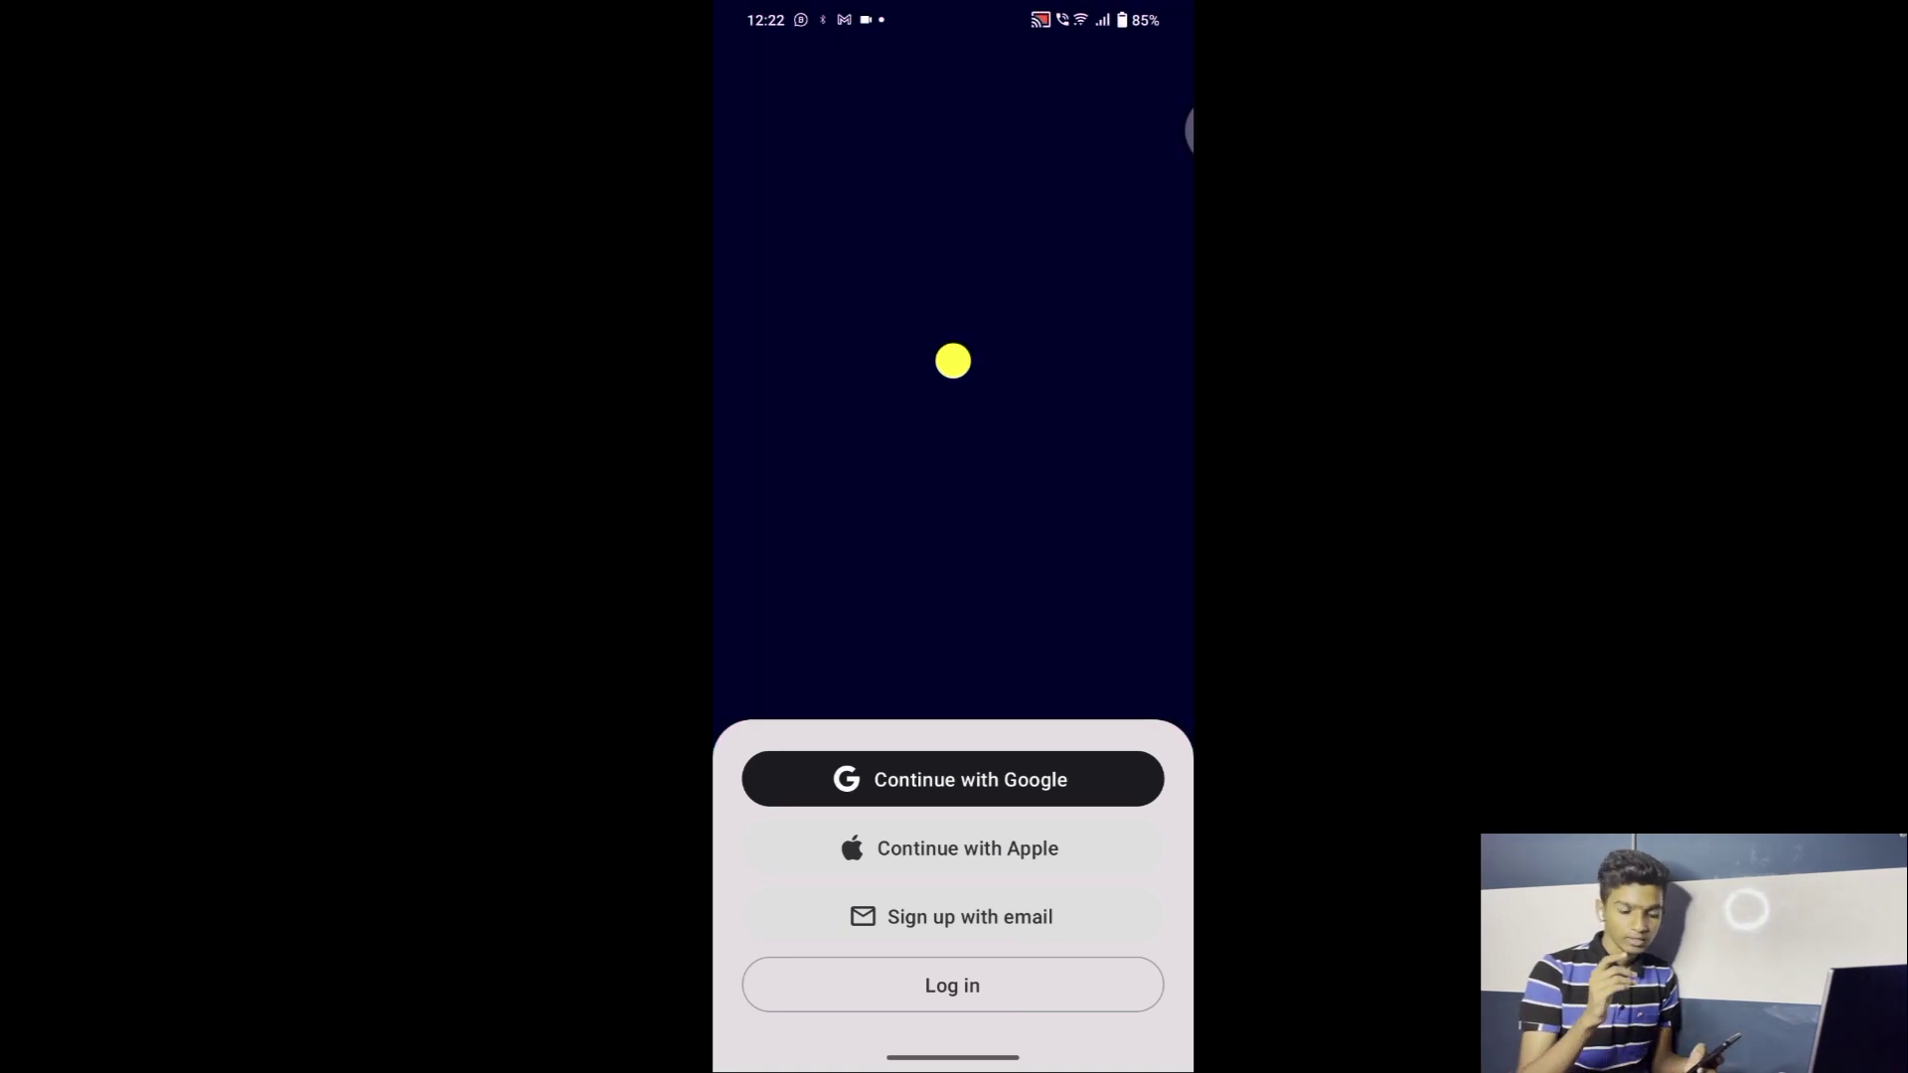
click(857, 773)
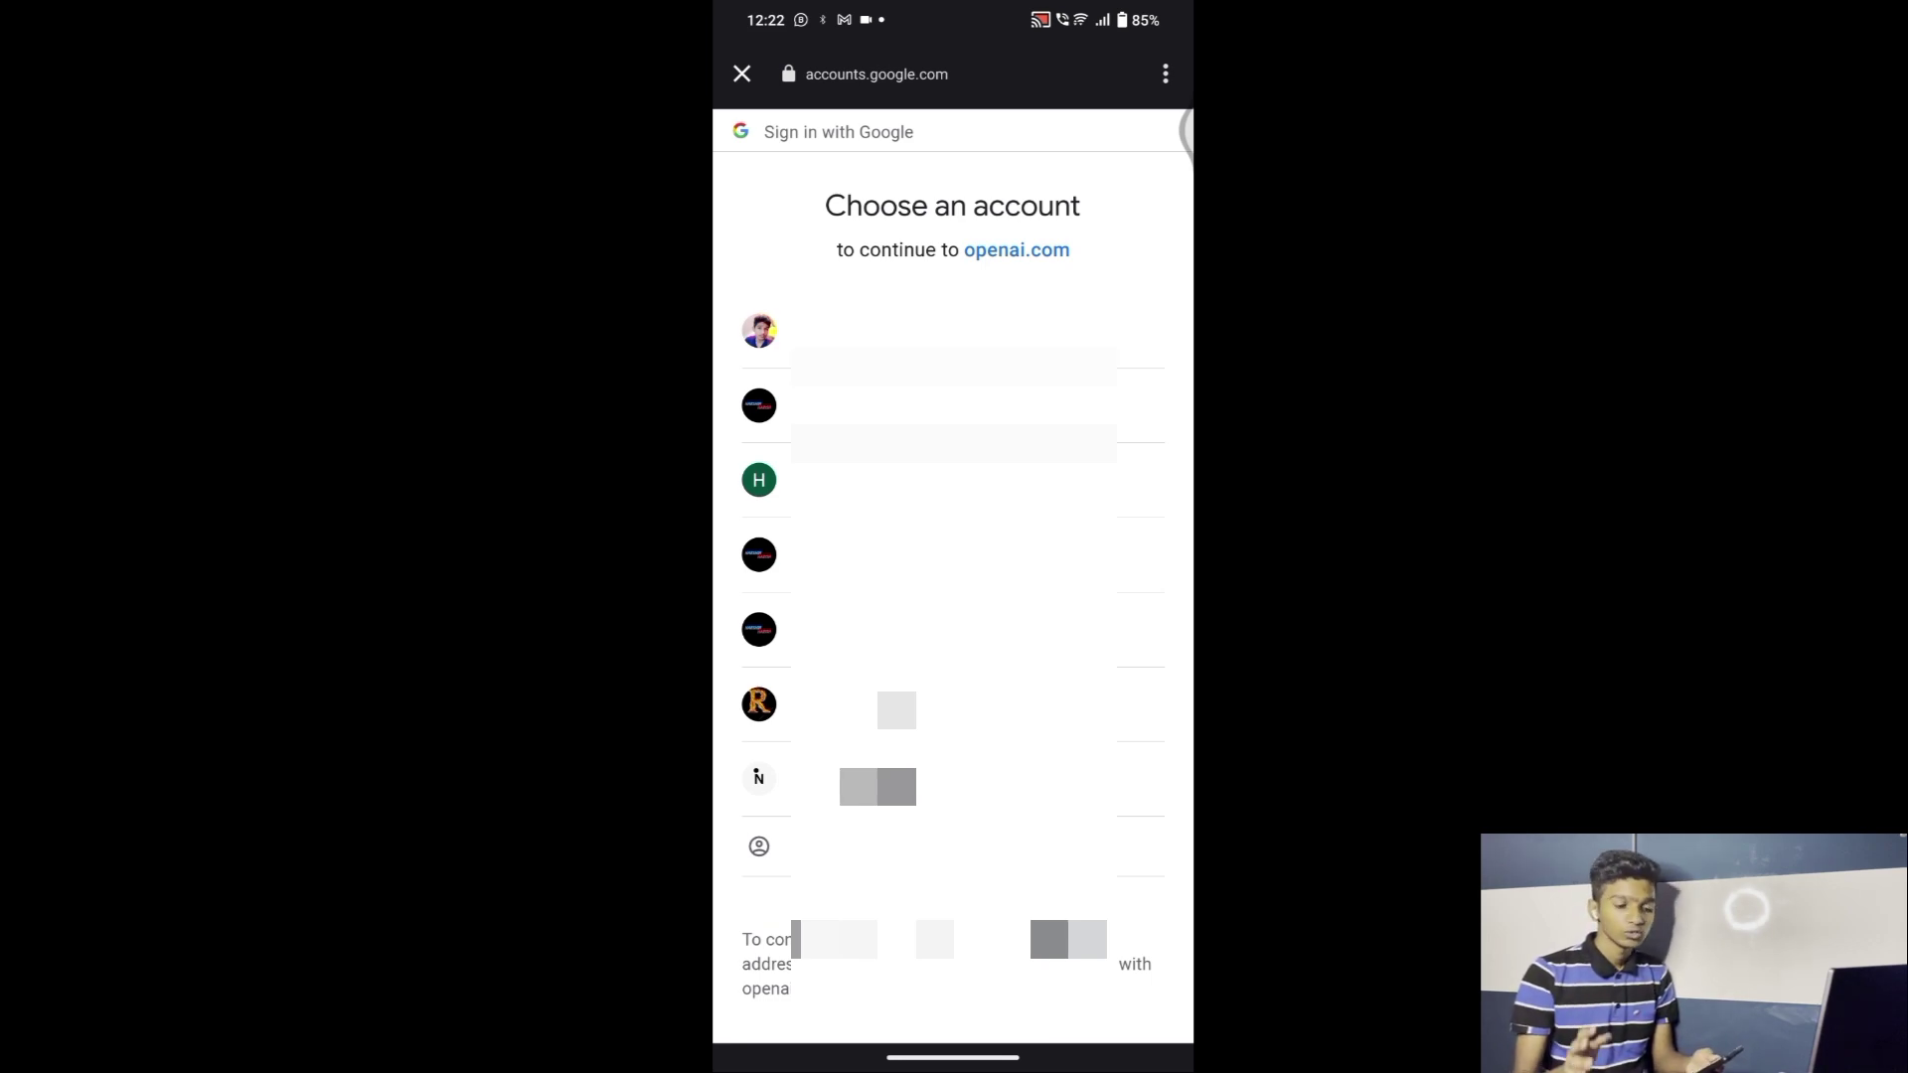
click(821, 557)
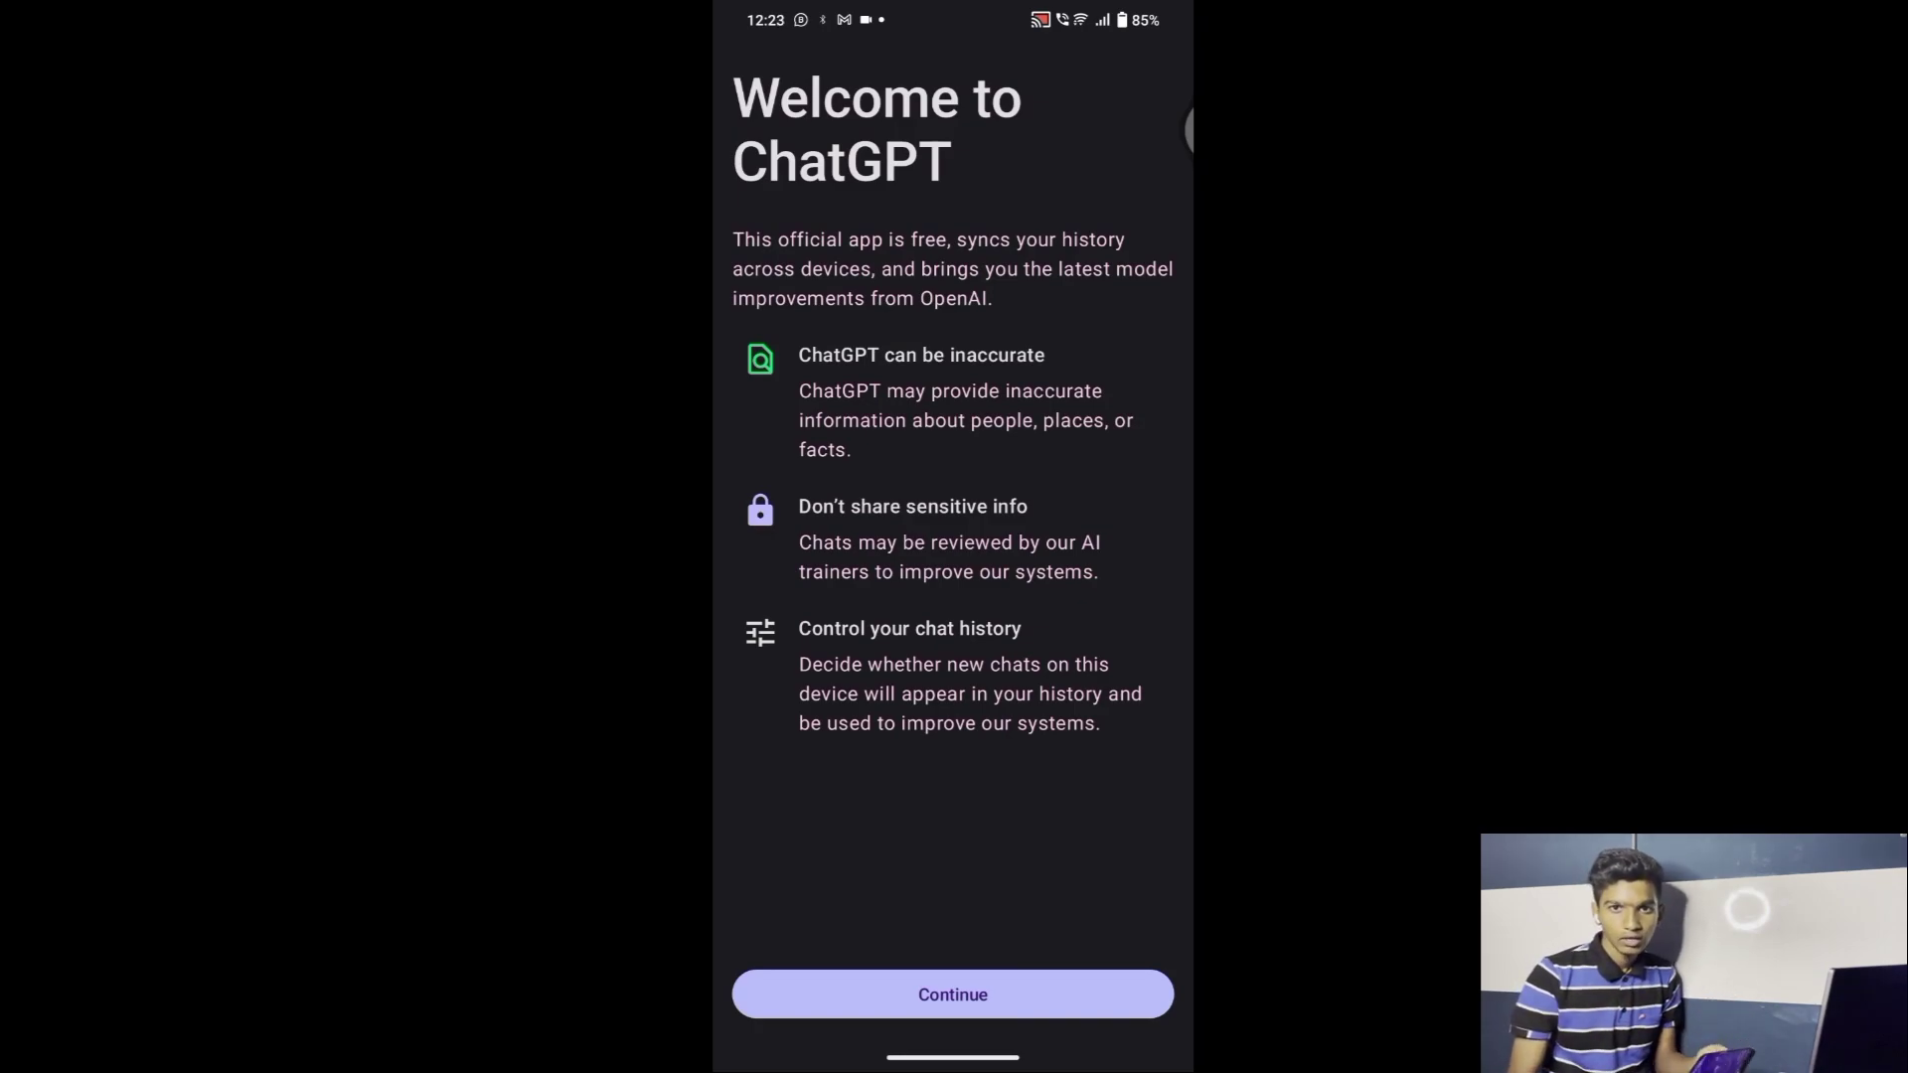
Step: Accept the Welcome to ChatGPT notes and reach an empty chat with the message box ready
click(1153, 959)
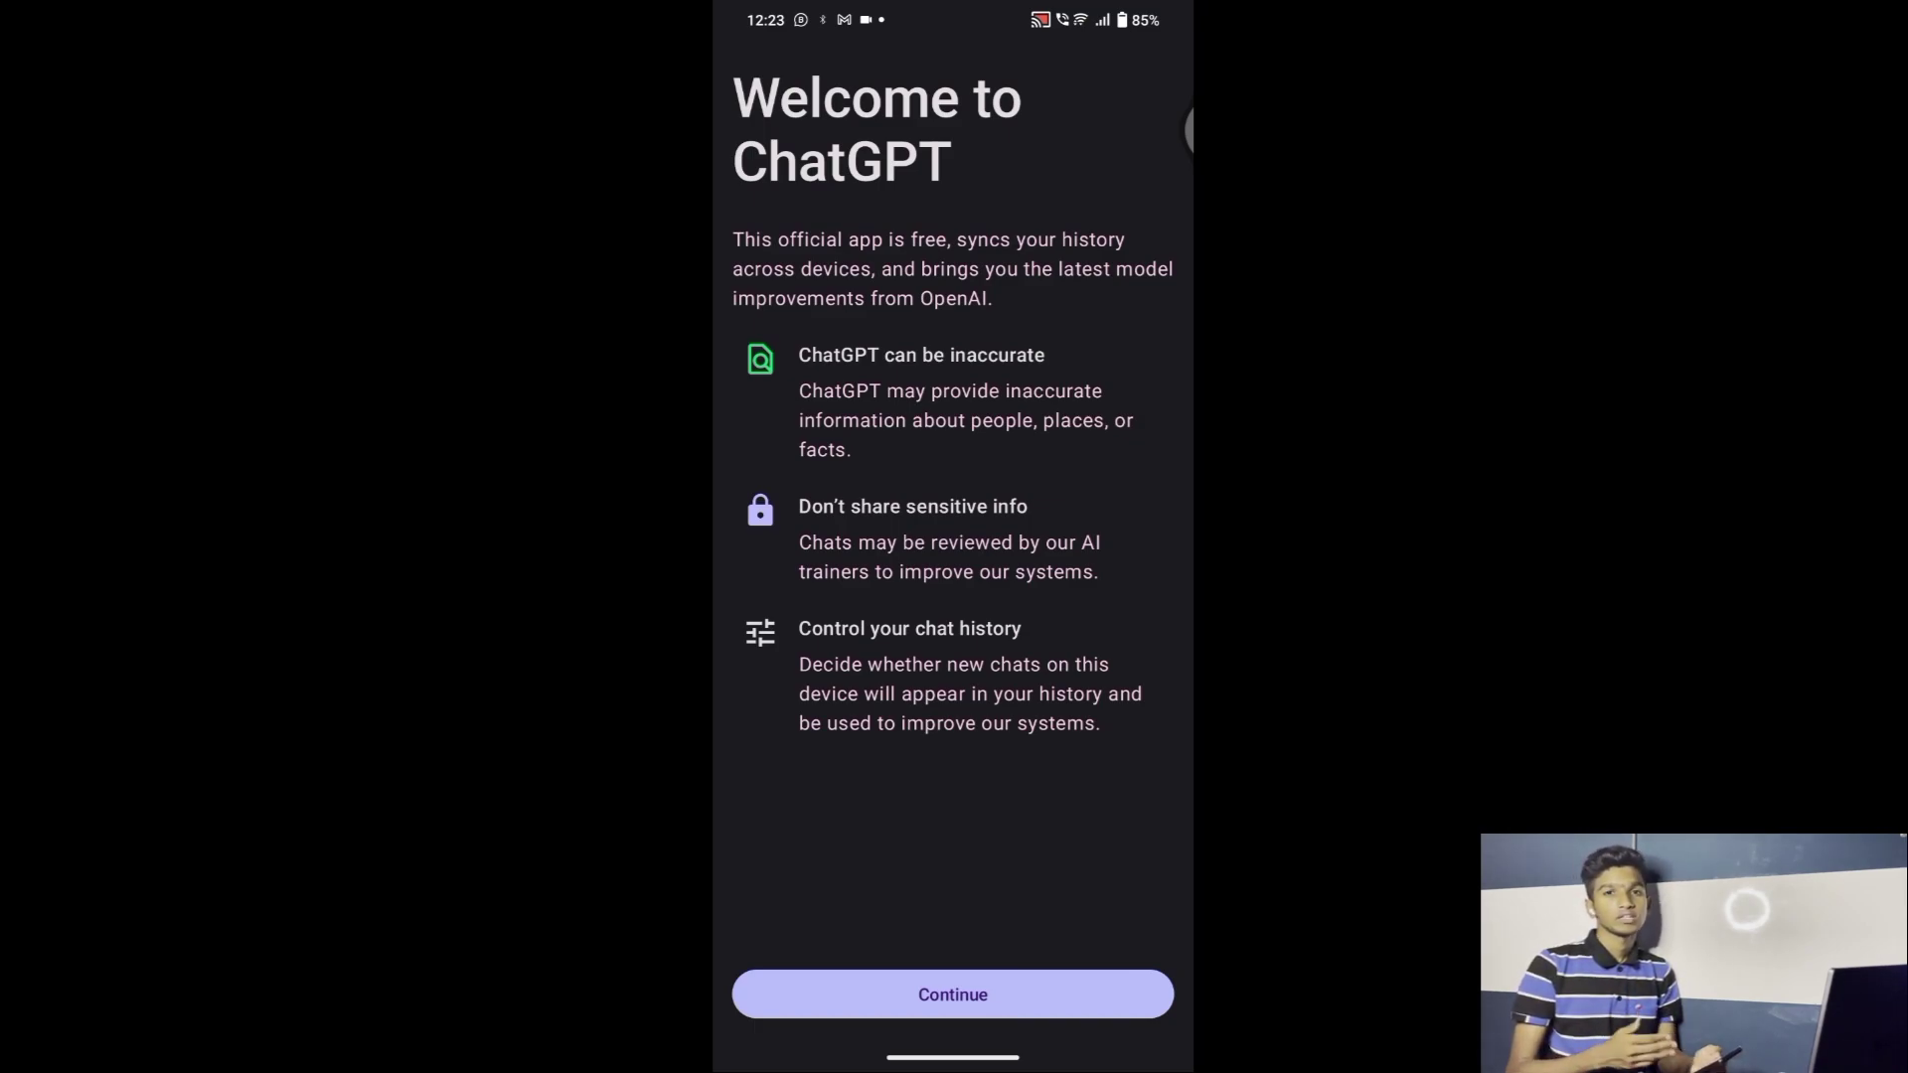
click(761, 1024)
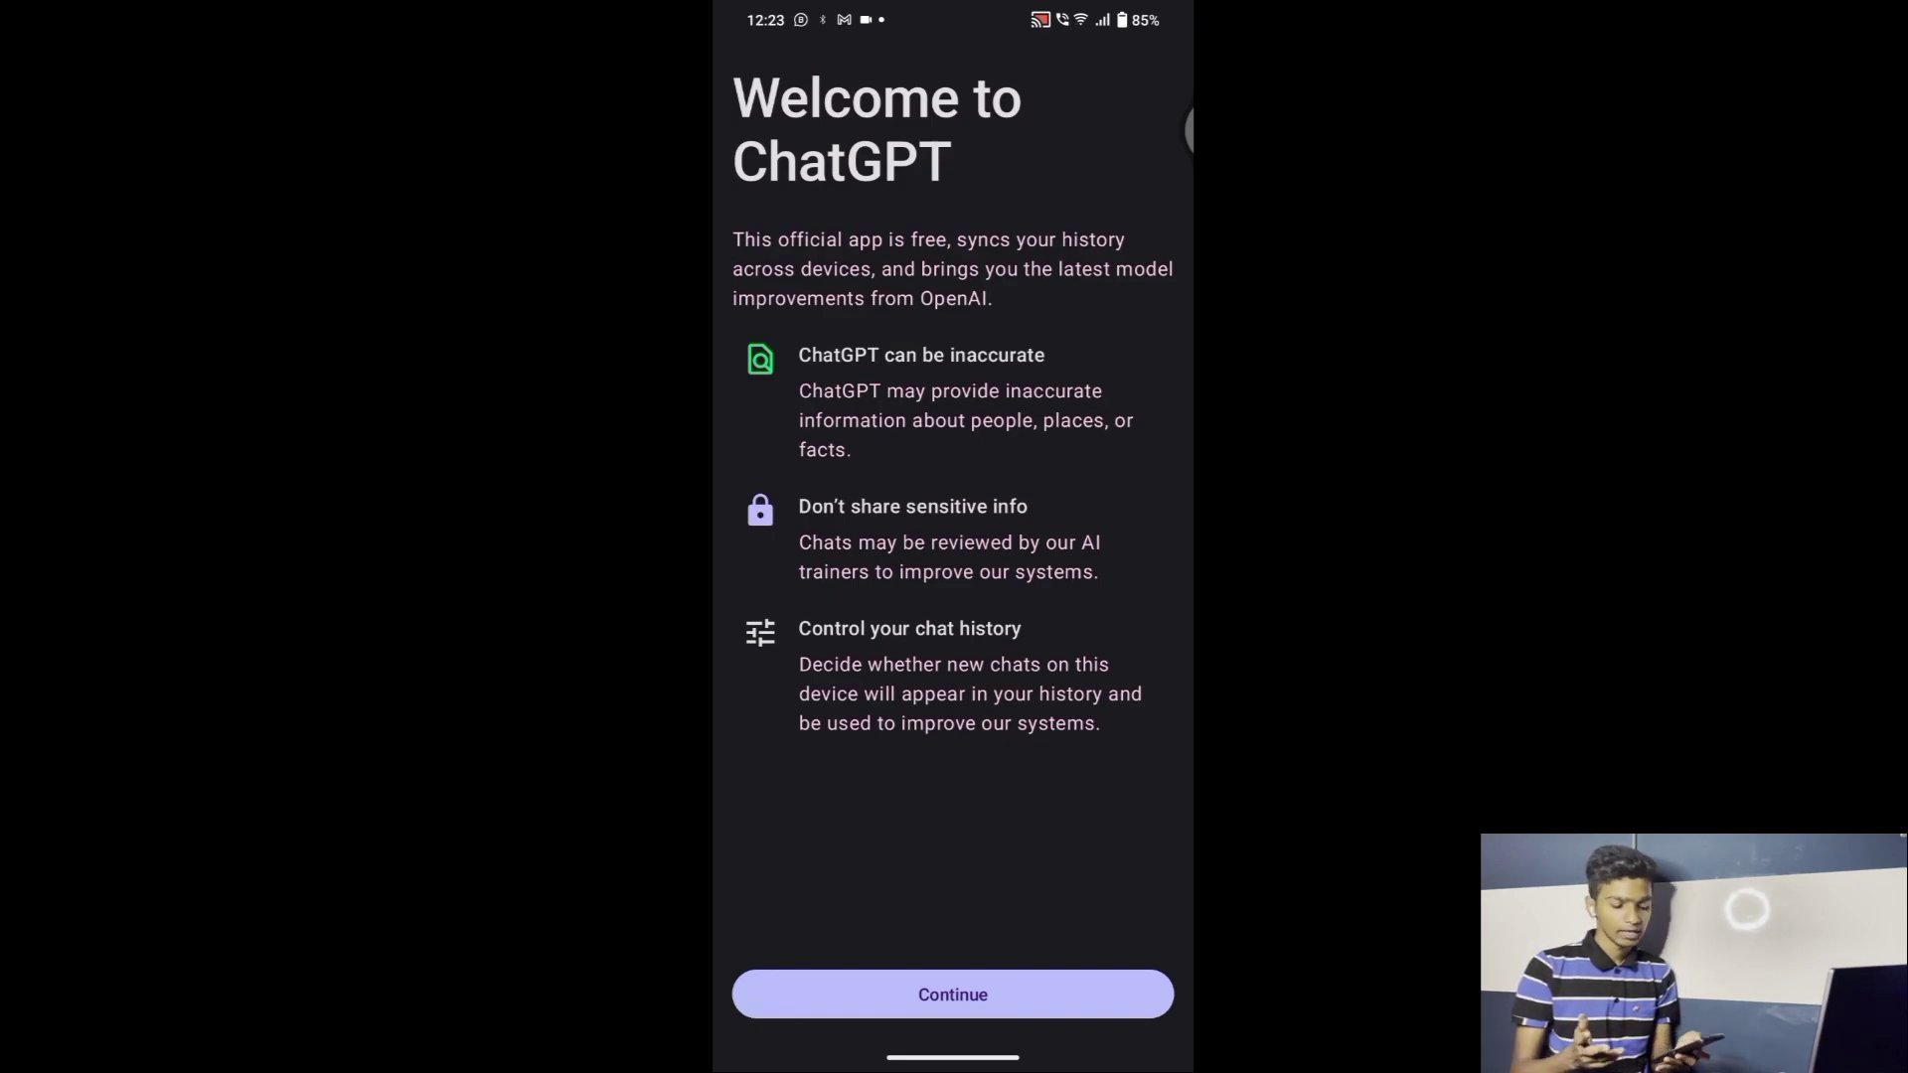
click(903, 983)
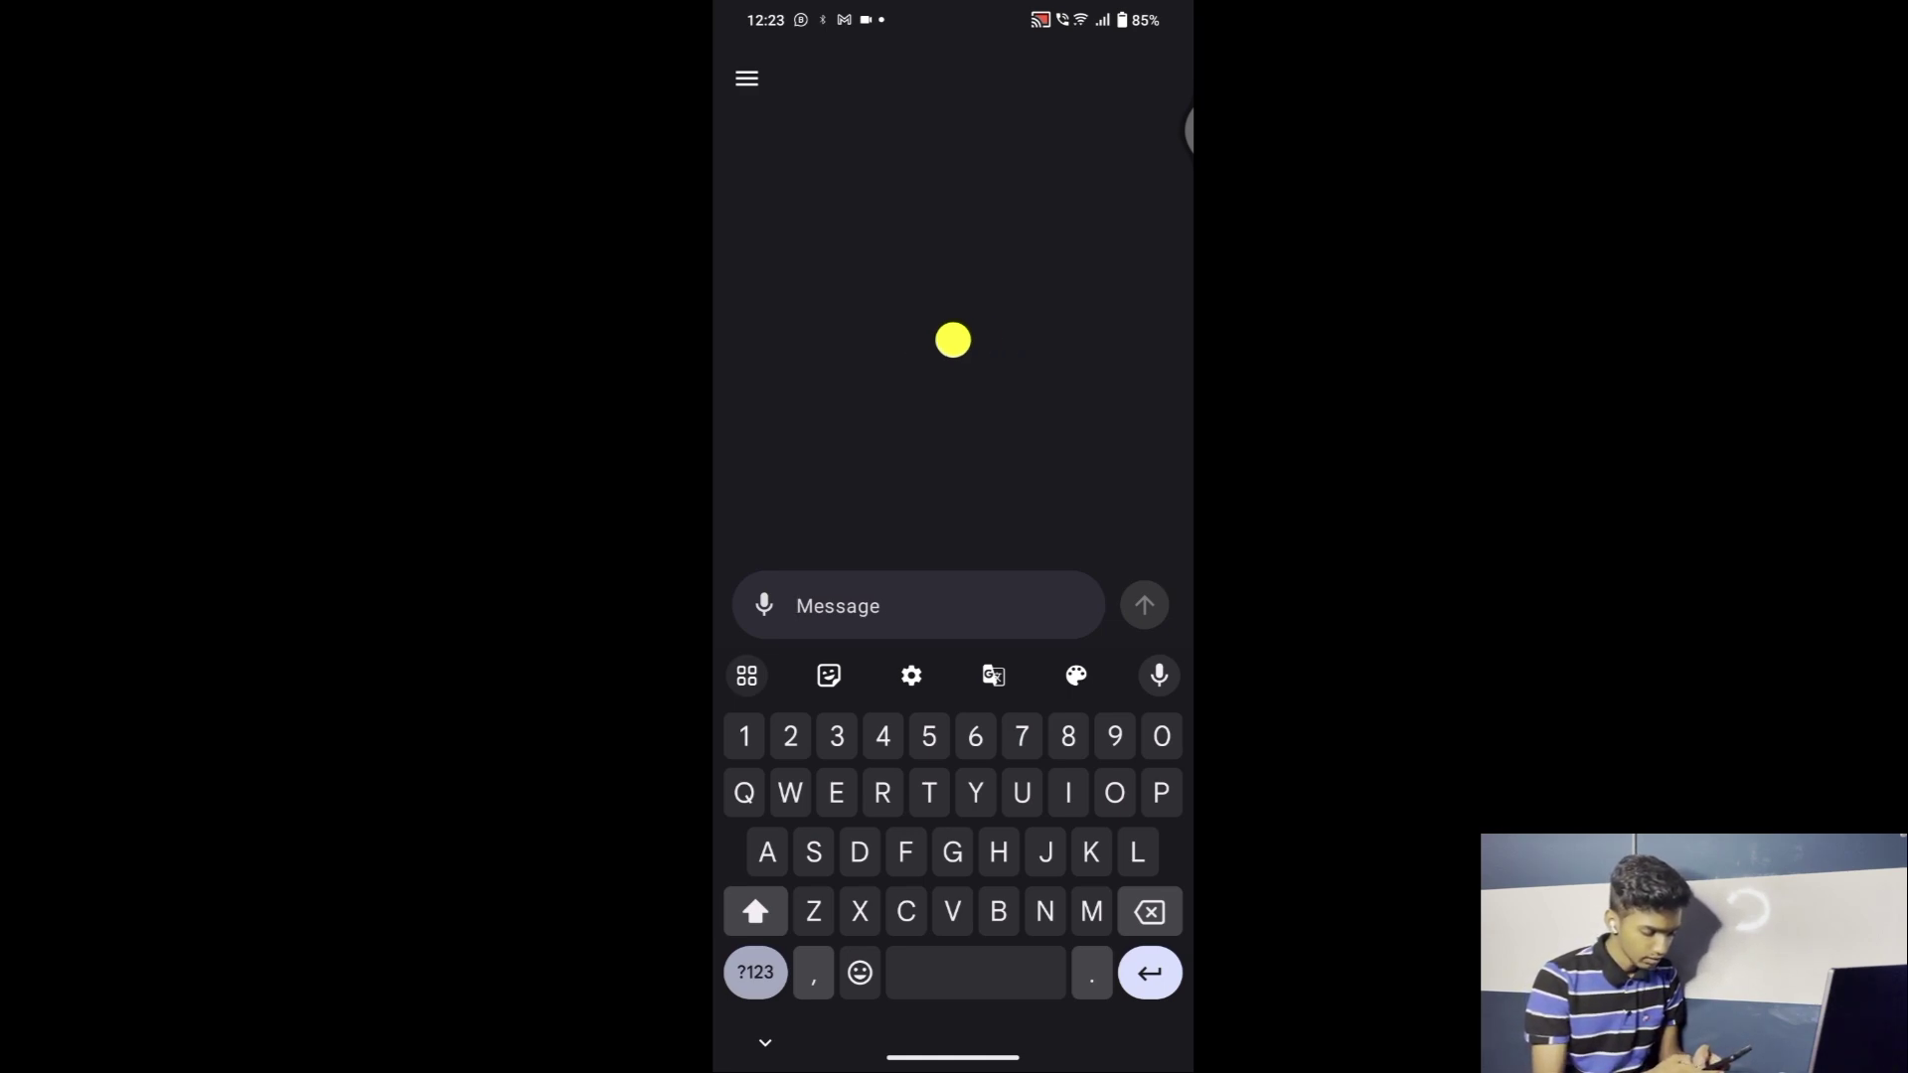
Step: Send 'How is the weather' and get the reply declining real-time weather updates
text(How is t)
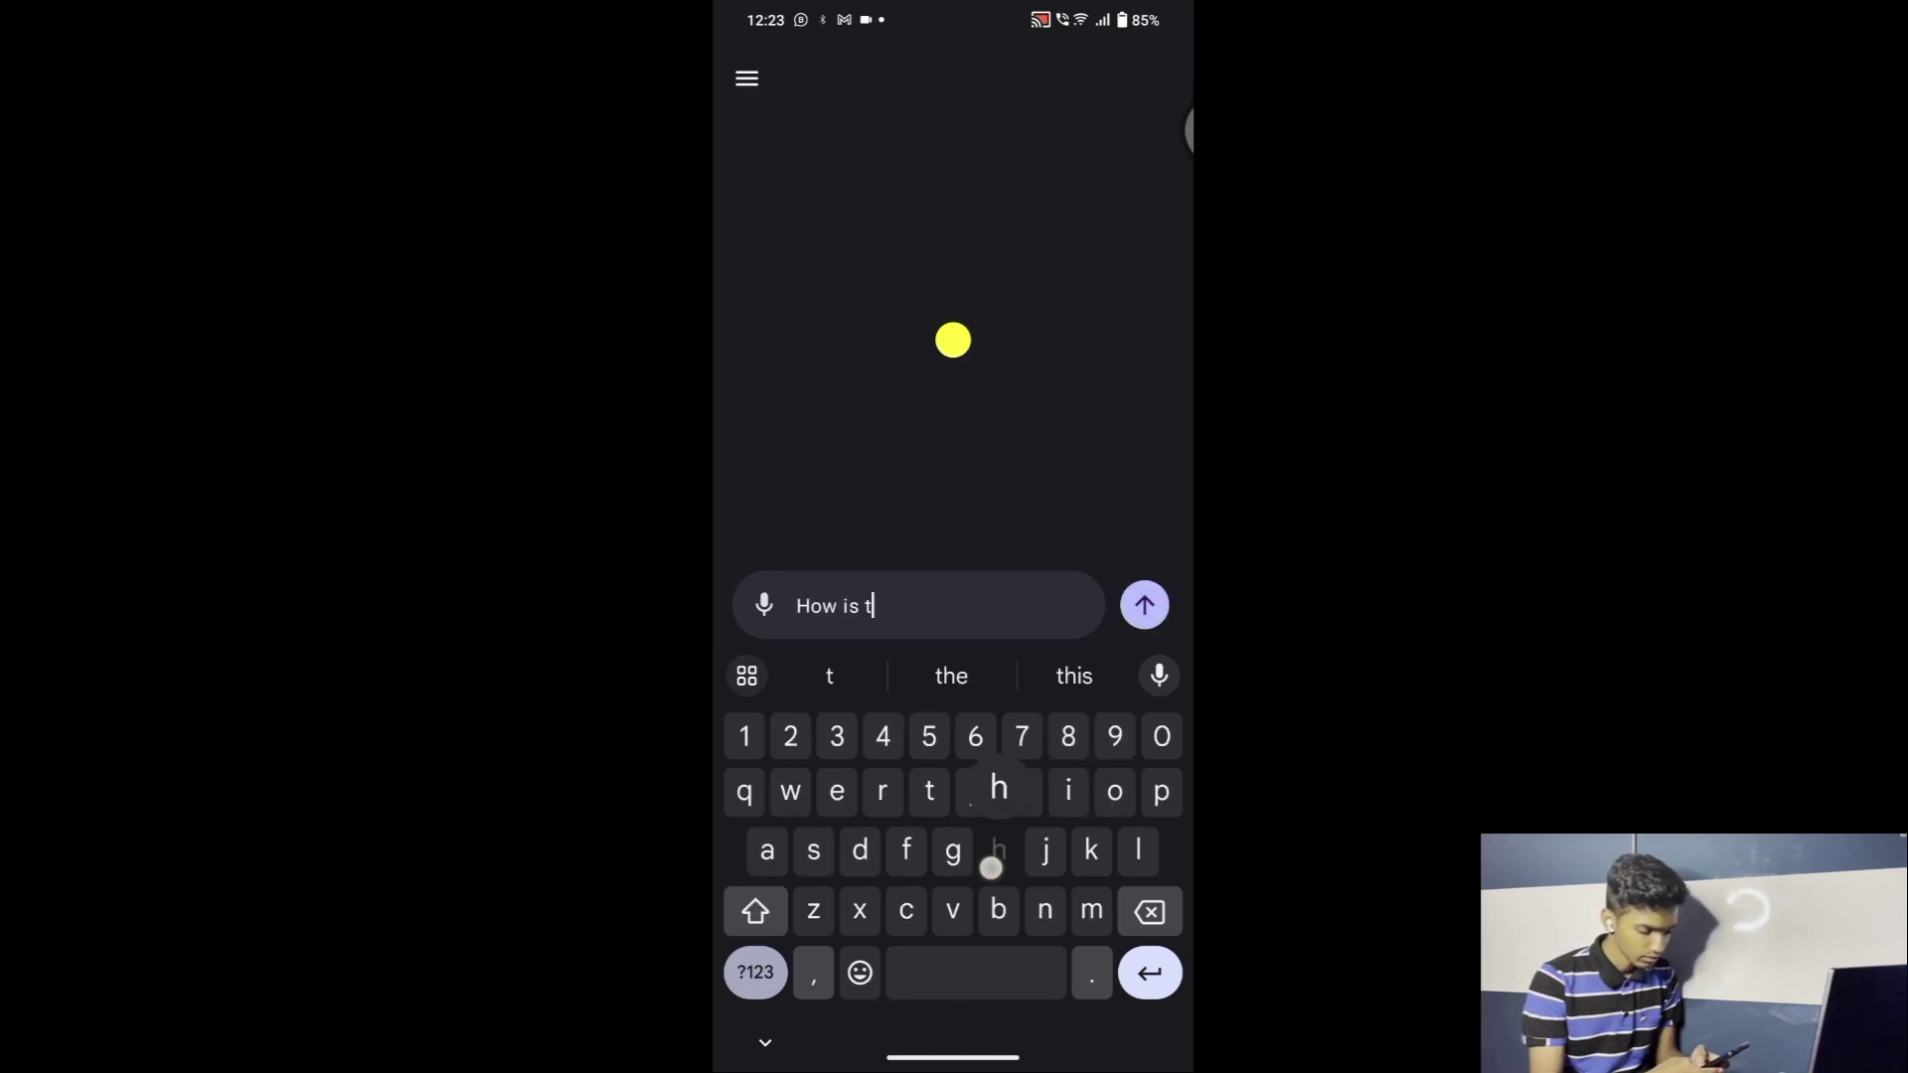
text(he weat)
click(954, 675)
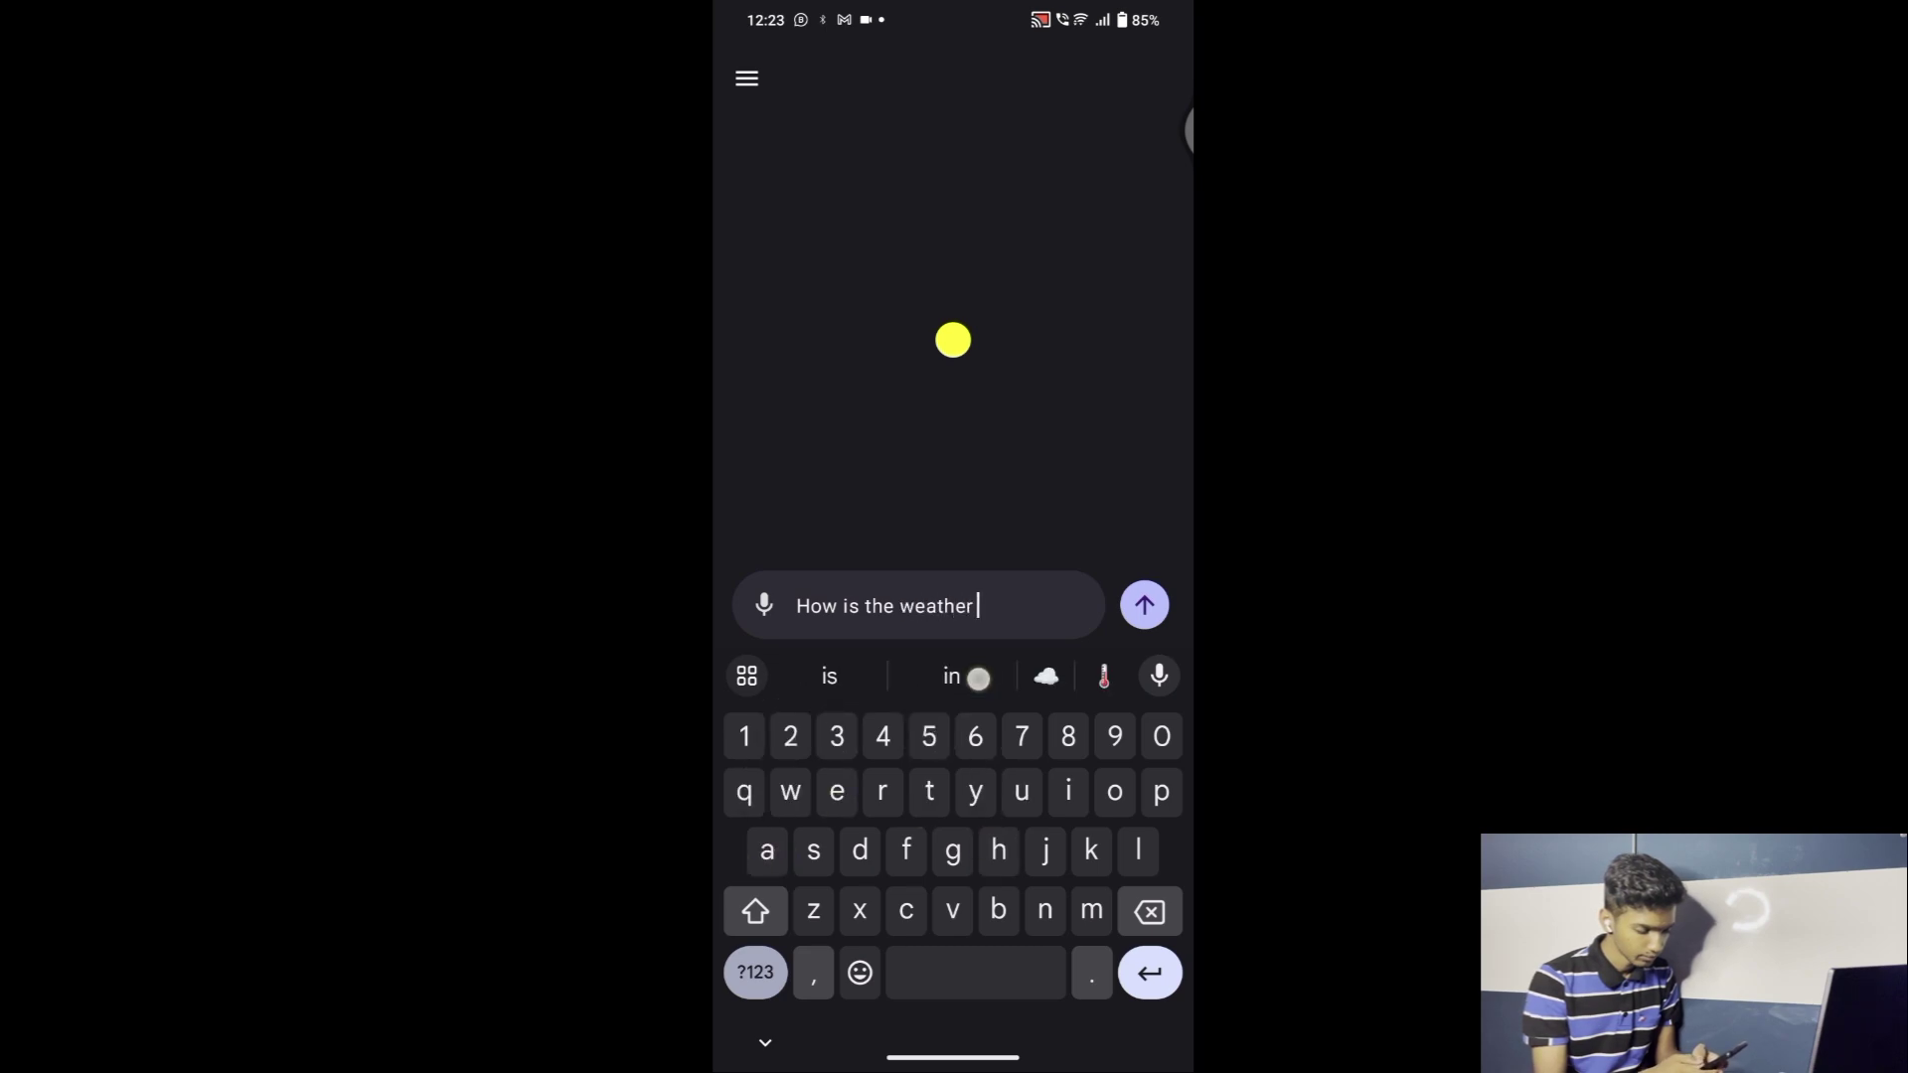
click(1145, 605)
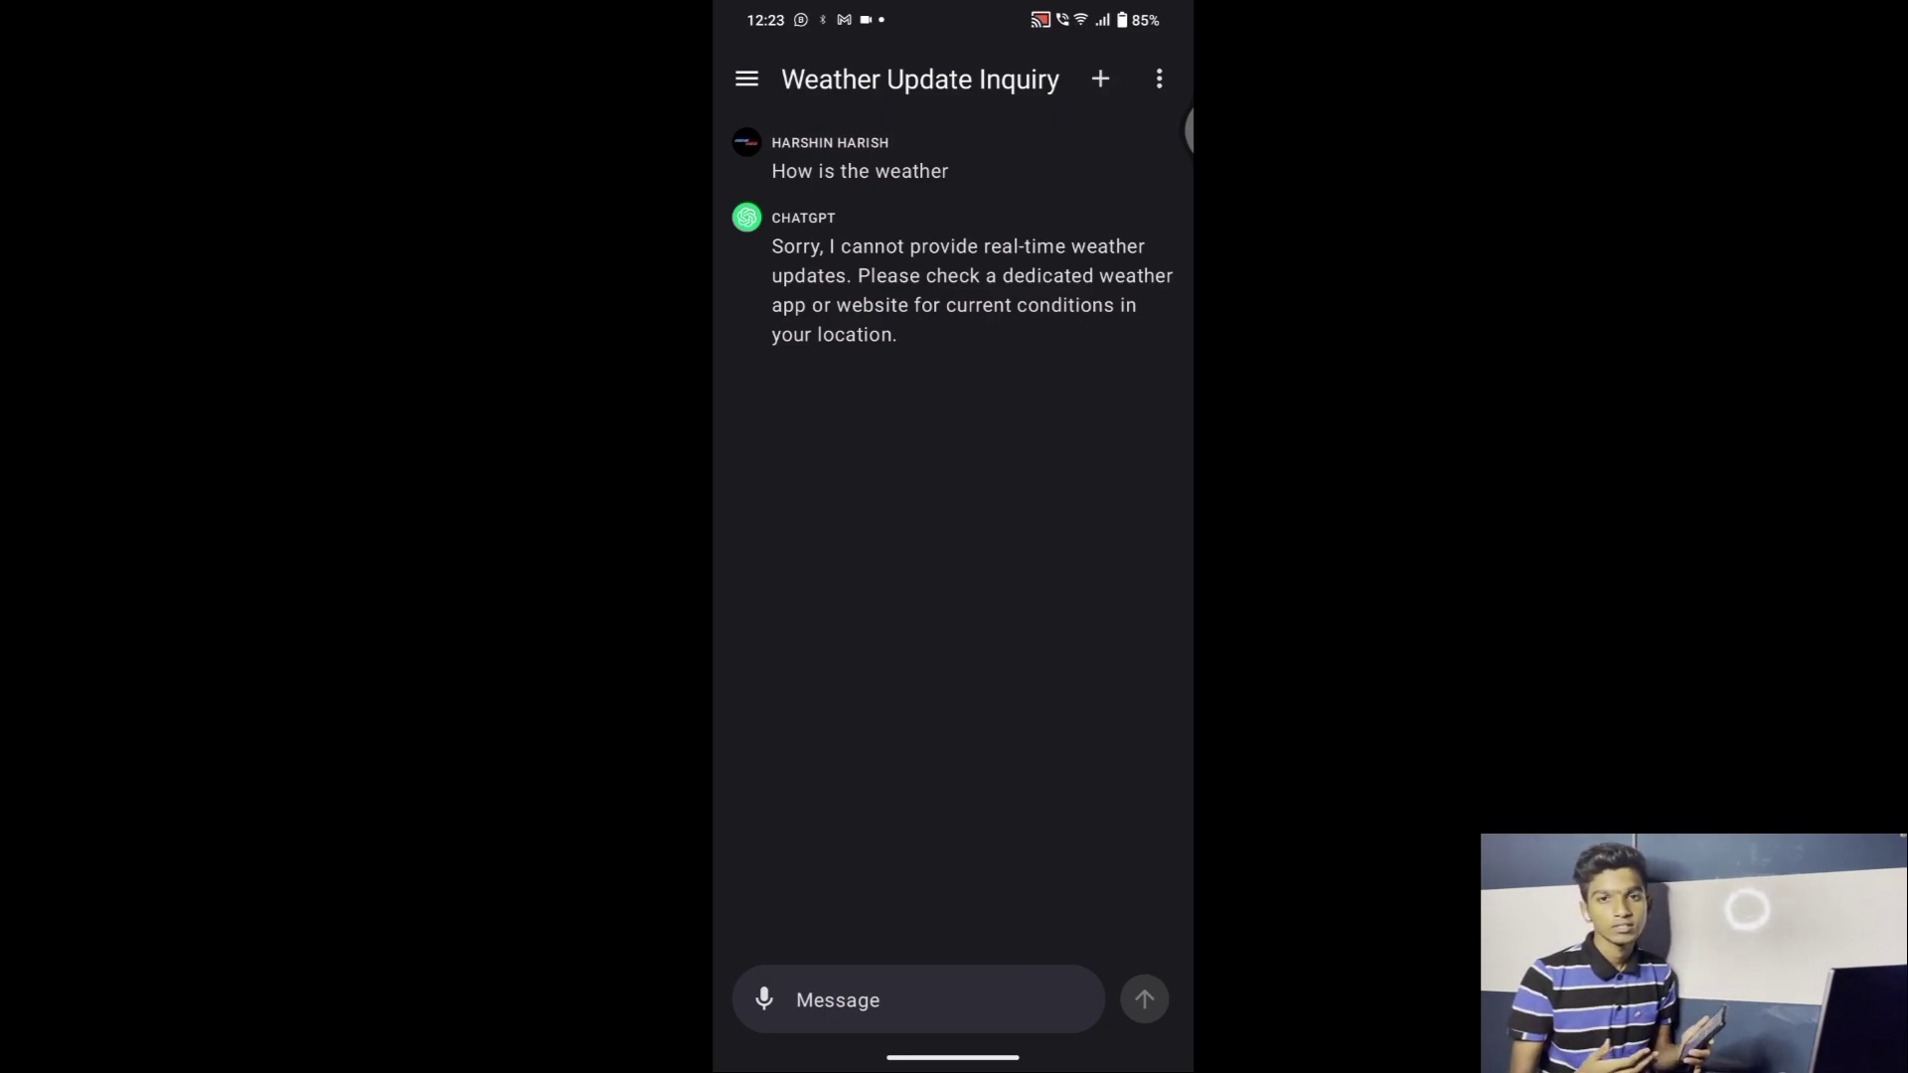
click(837, 1000)
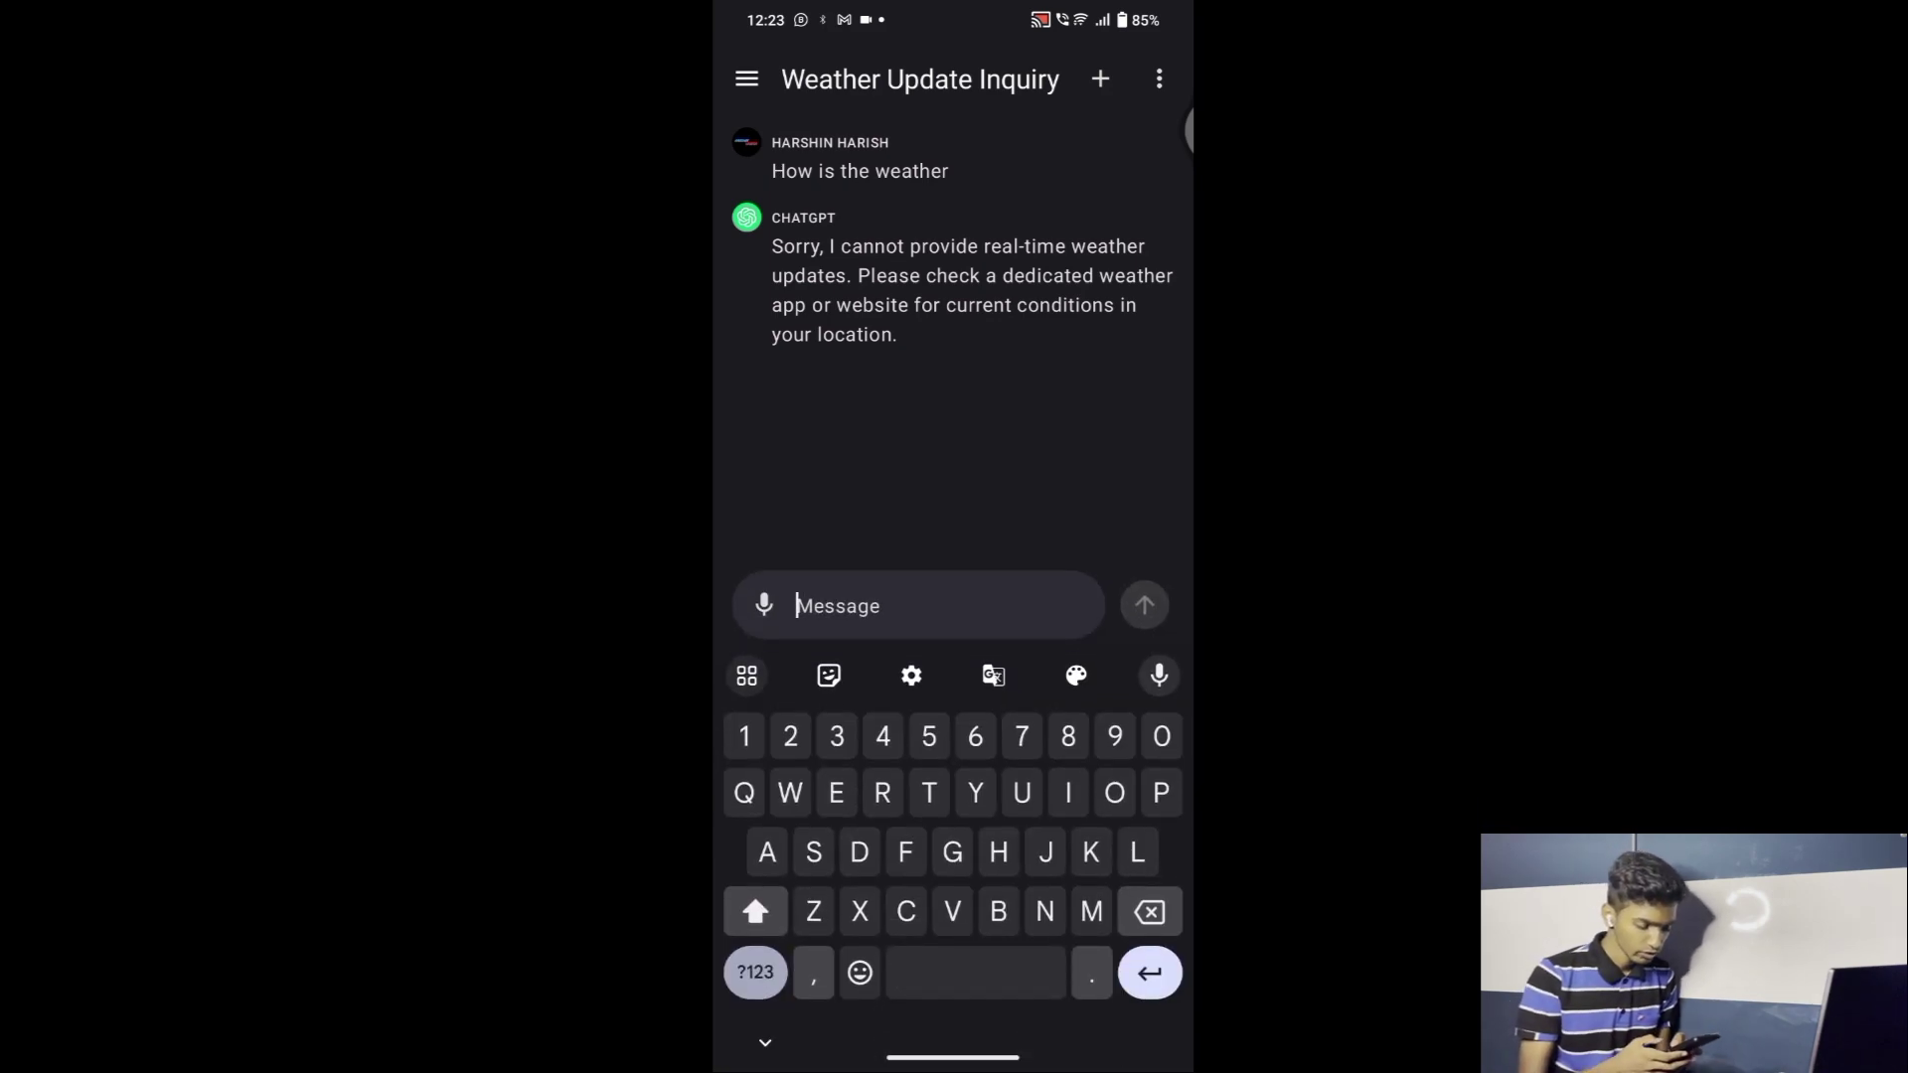
Step: Send 'How to cook ryc and sambhar' and follow the rice recipe reply down to the Sambar section
text(How )
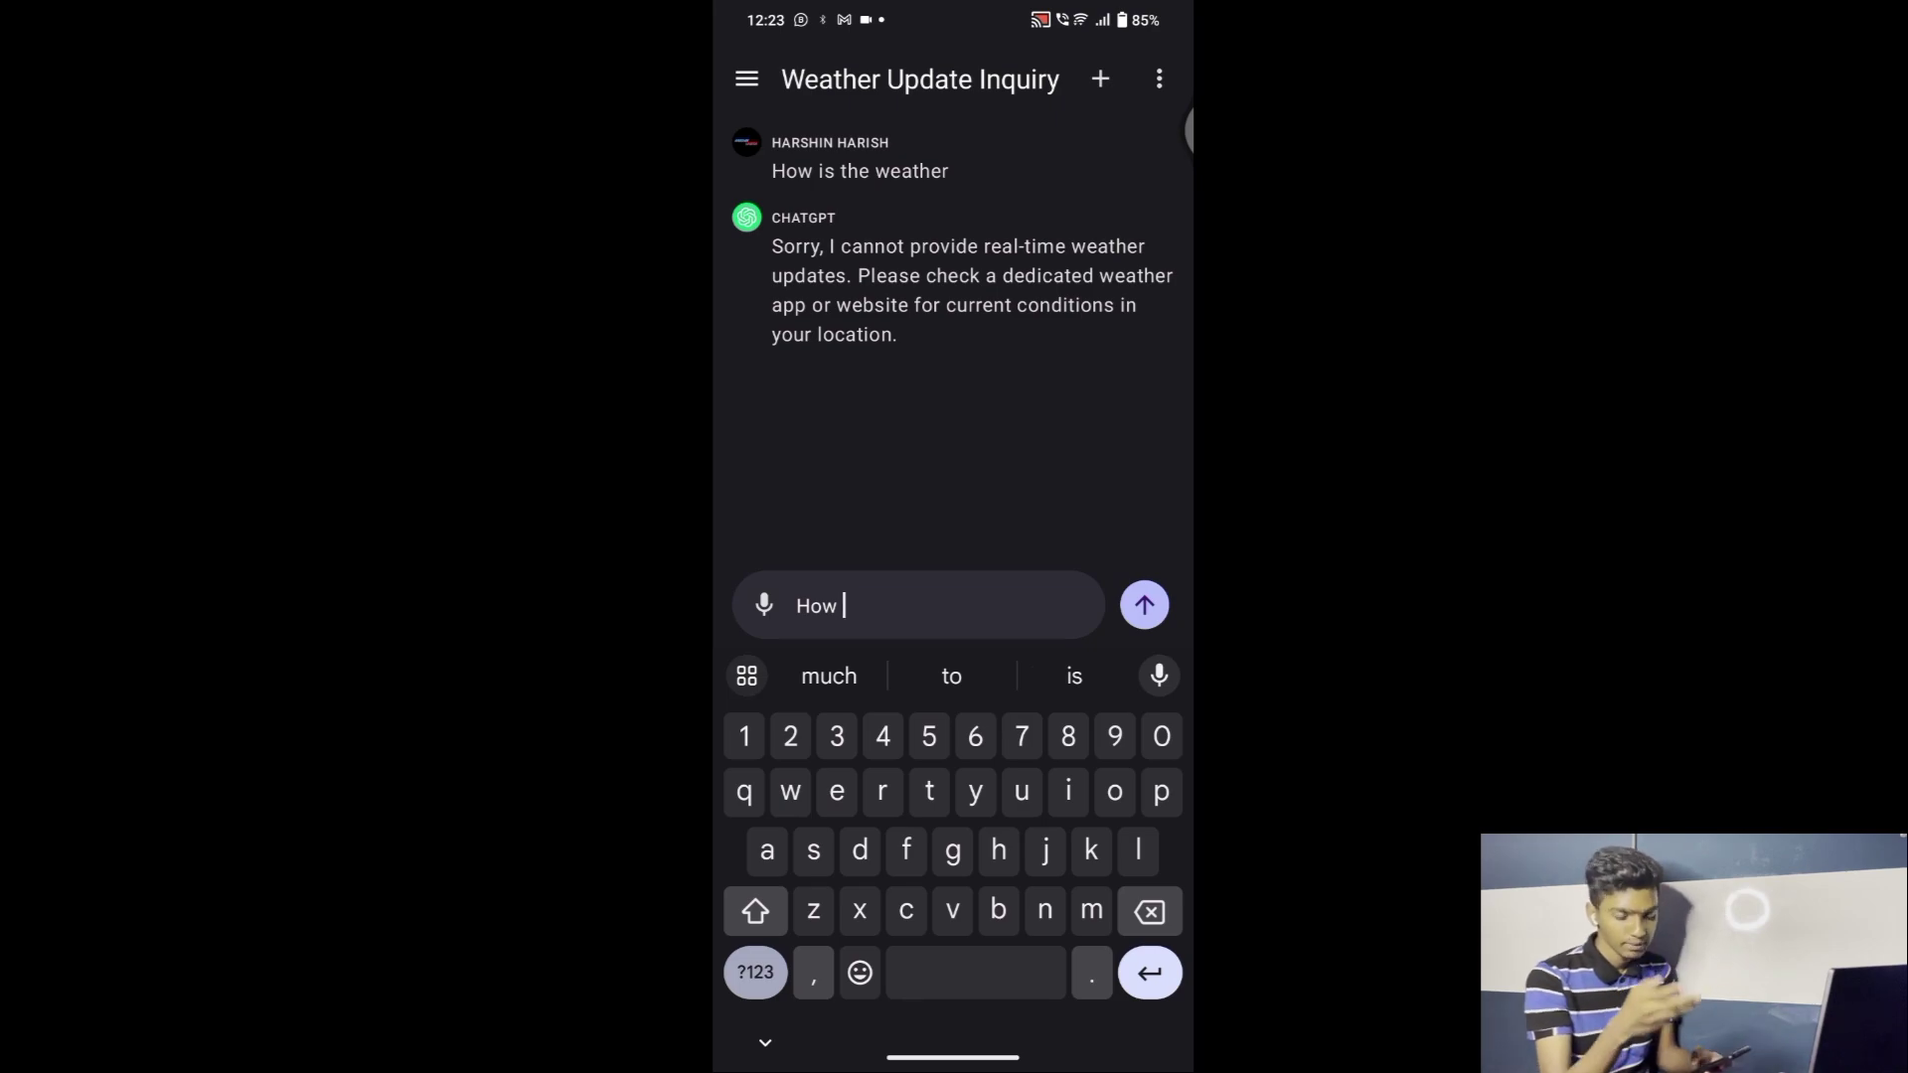
text(to coo)
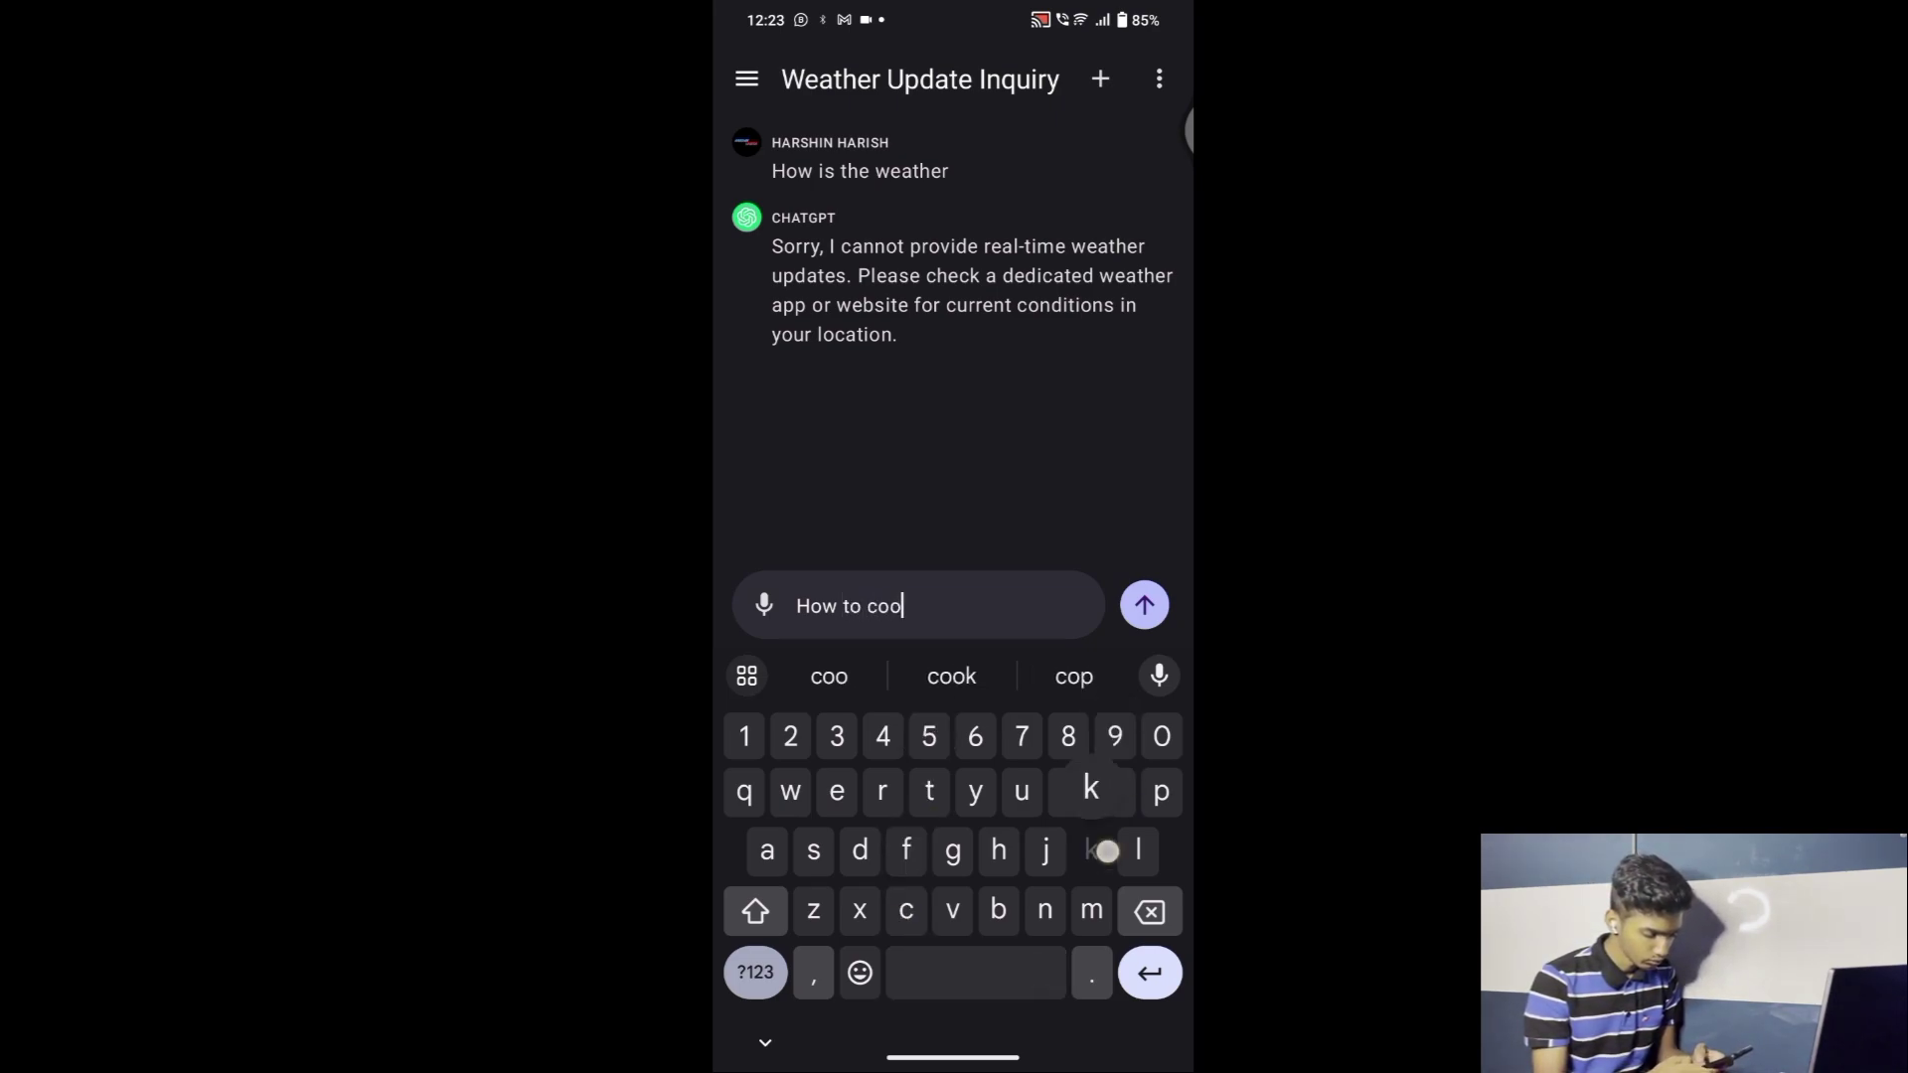
text(k ryc and )
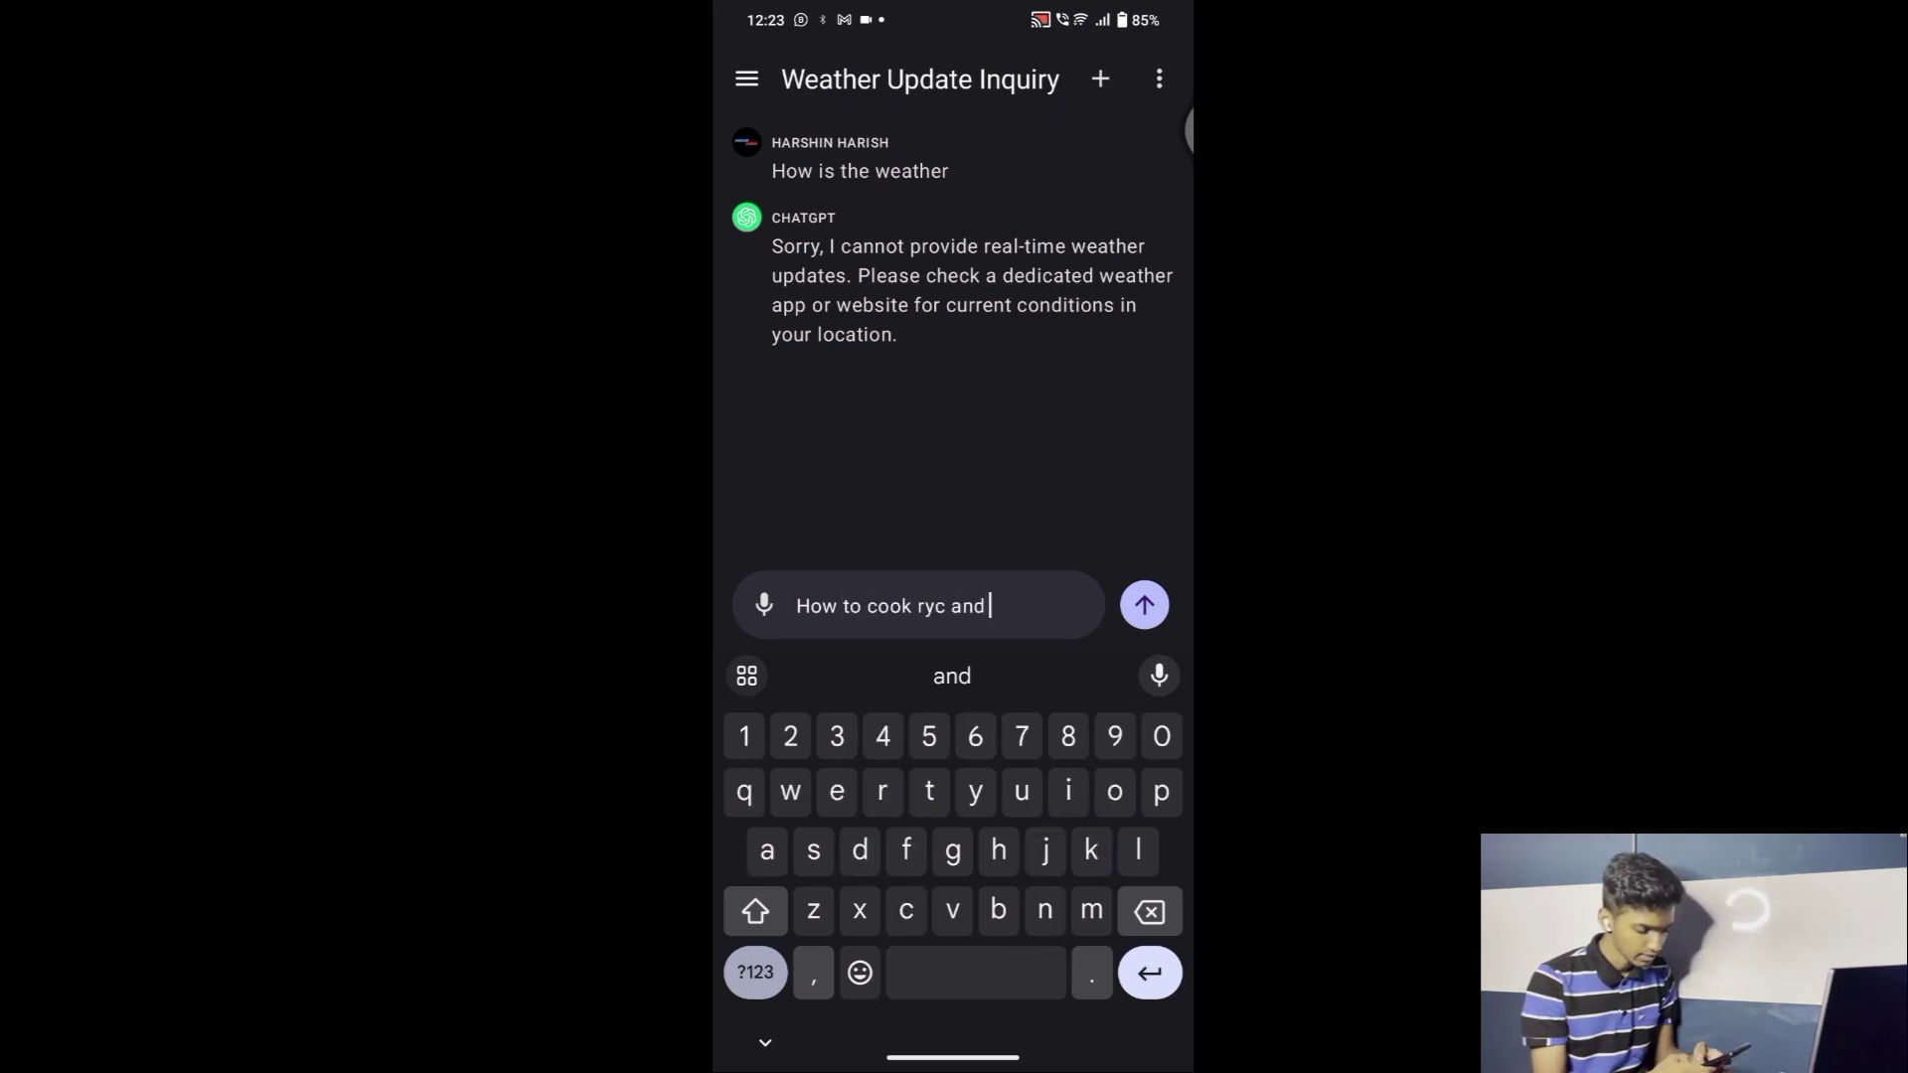
text(sambh)
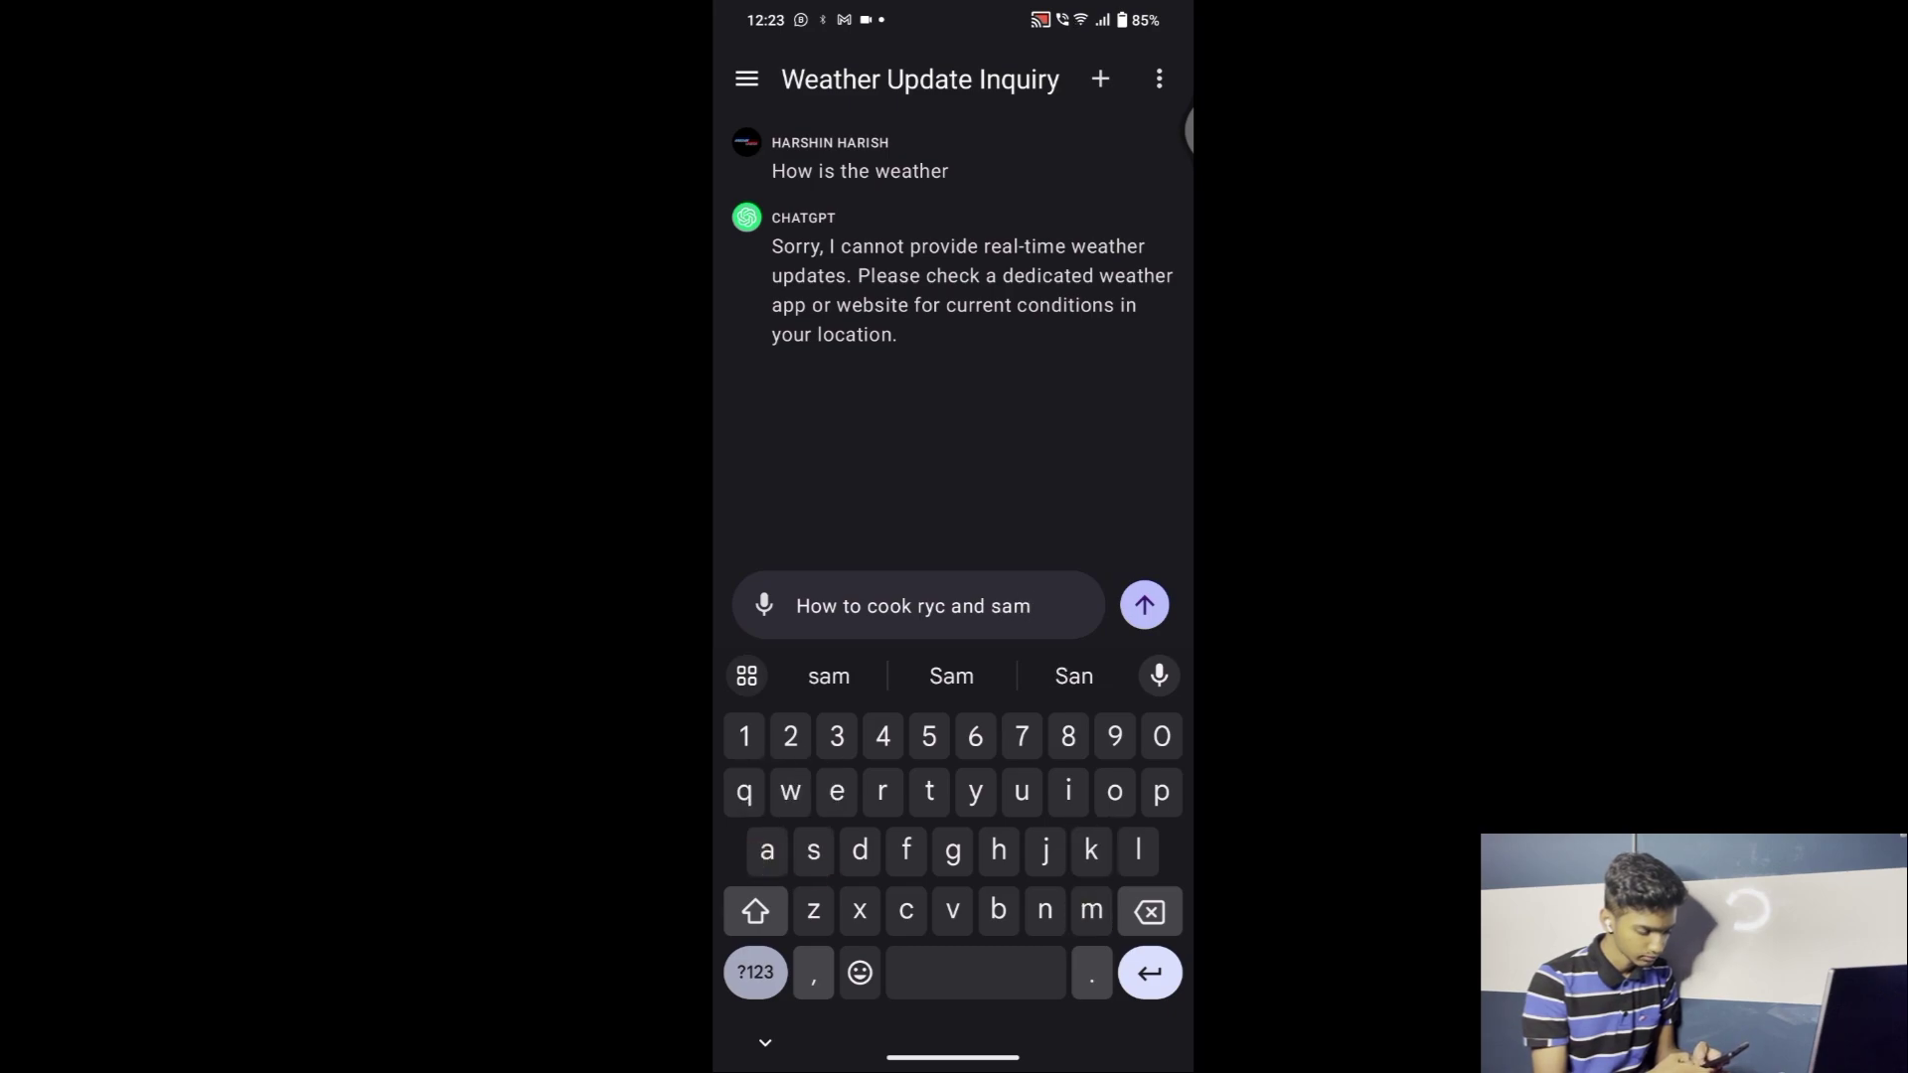
click(952, 676)
click(1145, 605)
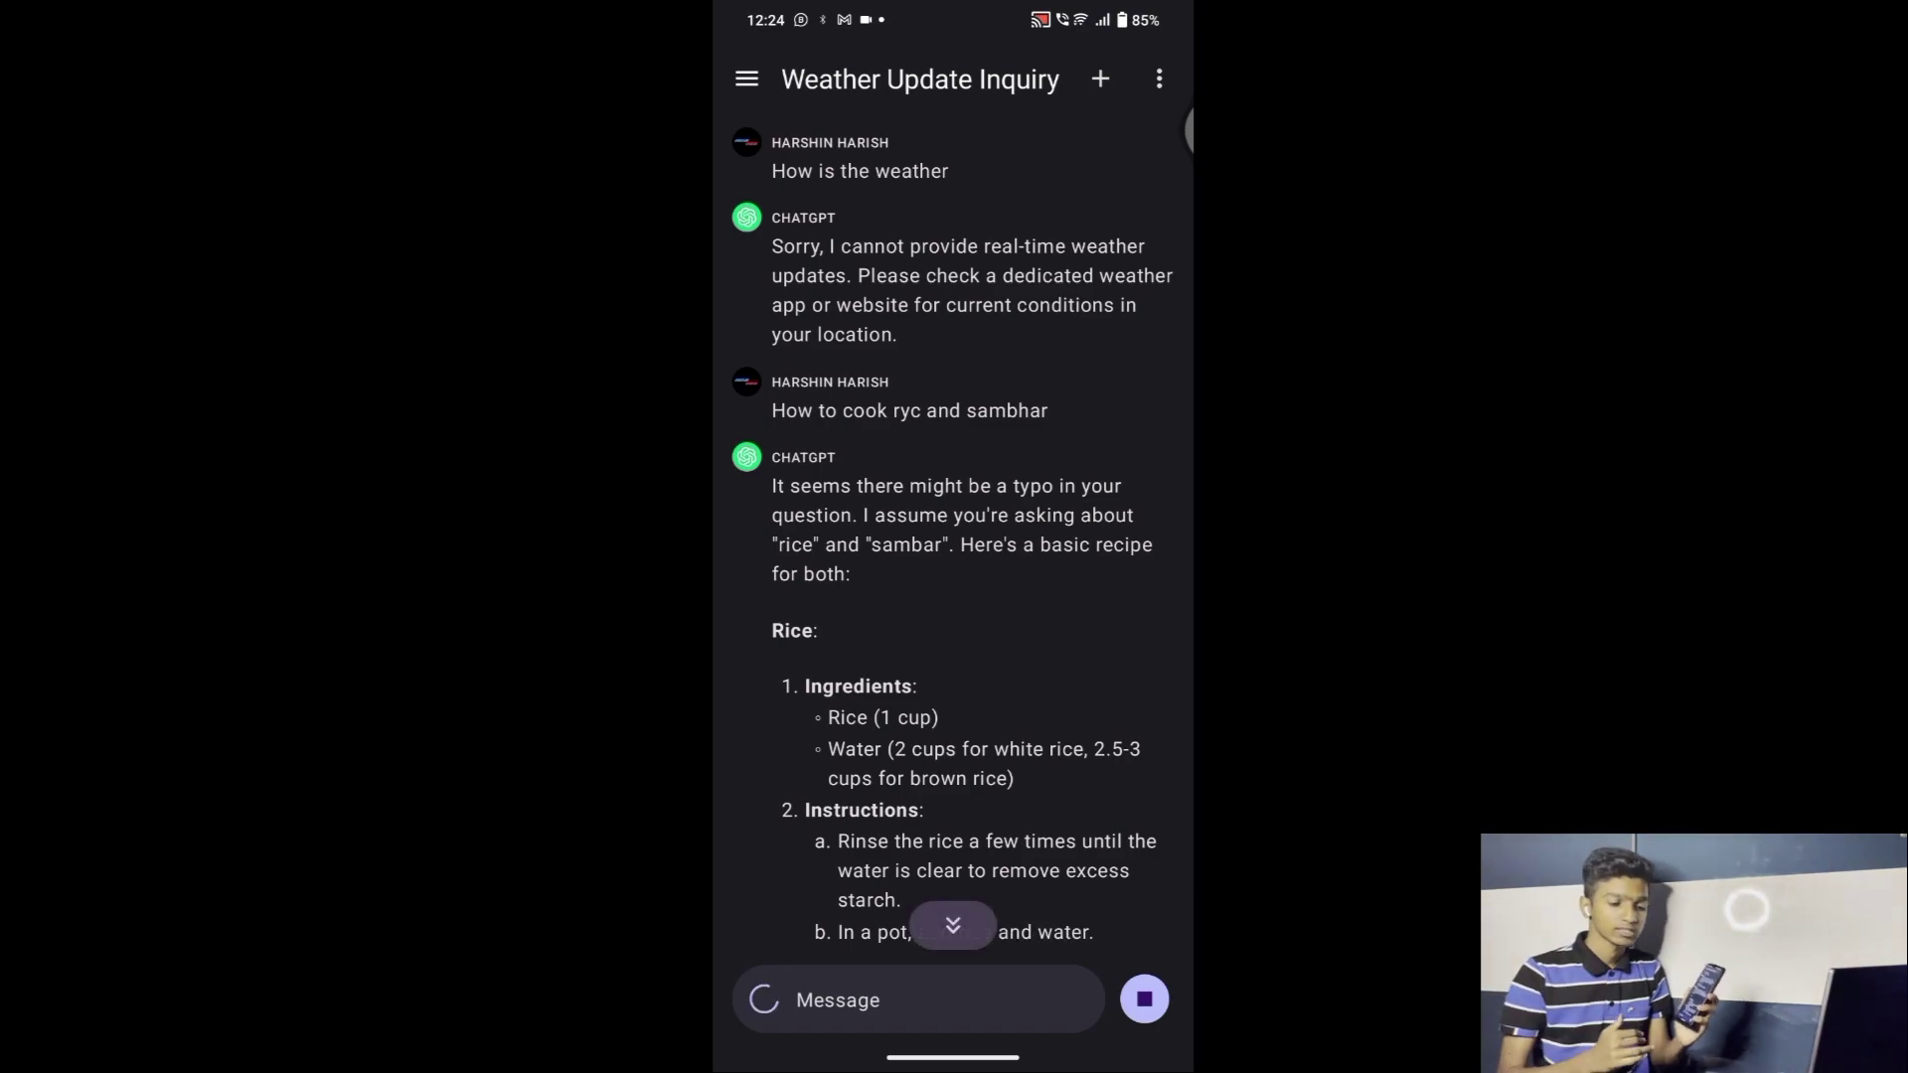
click(952, 925)
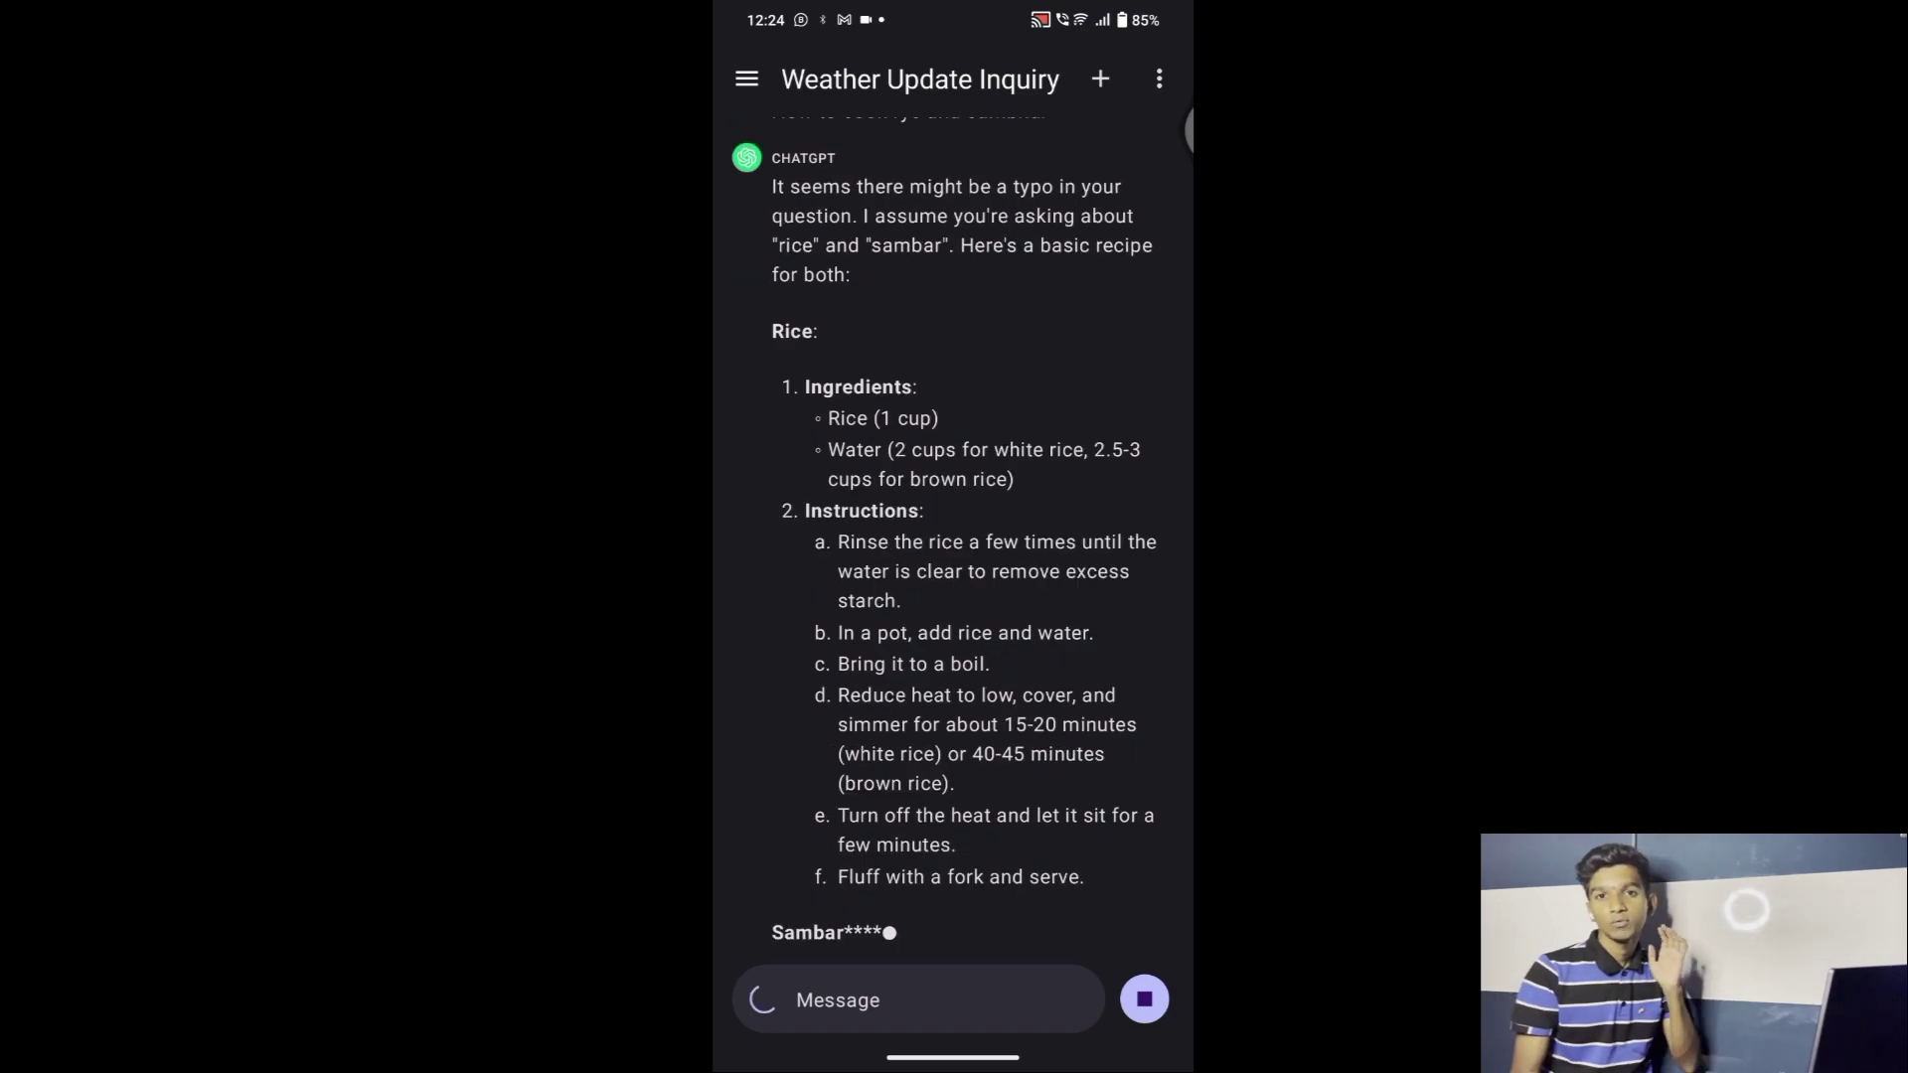